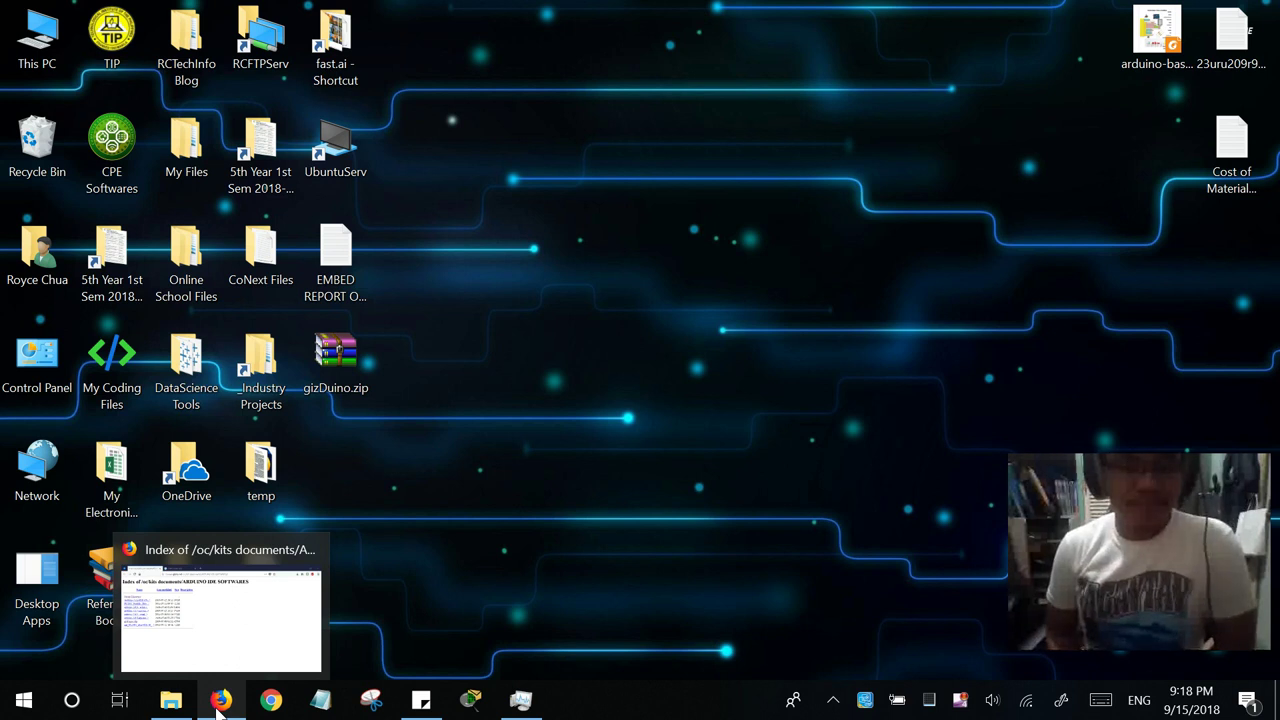
- Start downloading gizDuino.zip from the e-gizmo.net ARDUINO IDE SOFTWARES index in Firefox, cancel the save prompt and return to the desktop
left_click(220, 700)
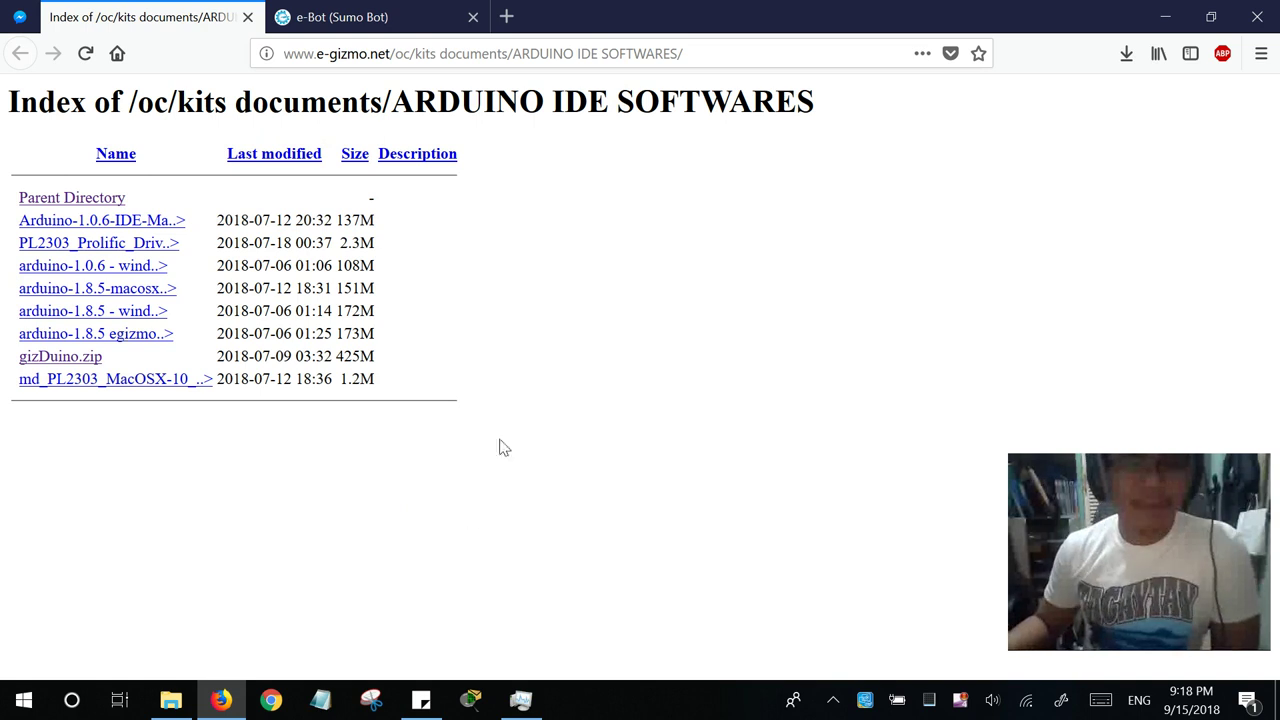
left_click_drag(691, 53, 438, 53)
left_click_drag(209, 12, 389, 74)
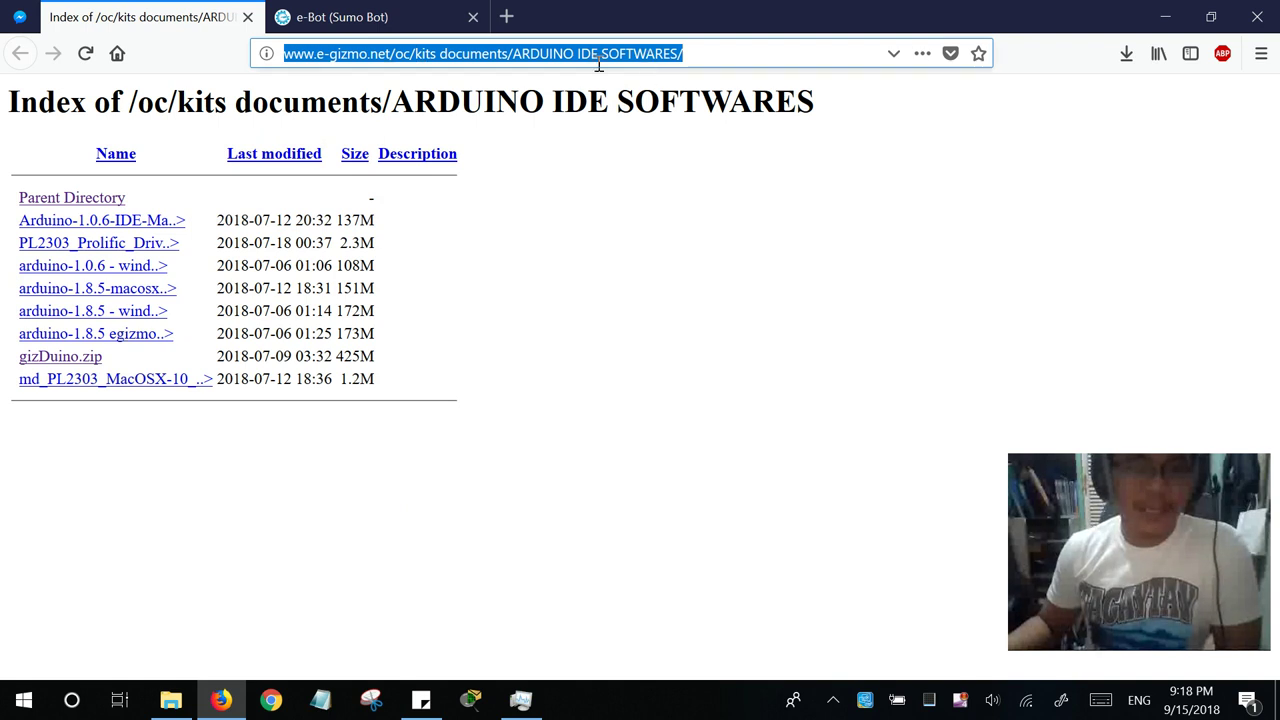
left_click(78, 360)
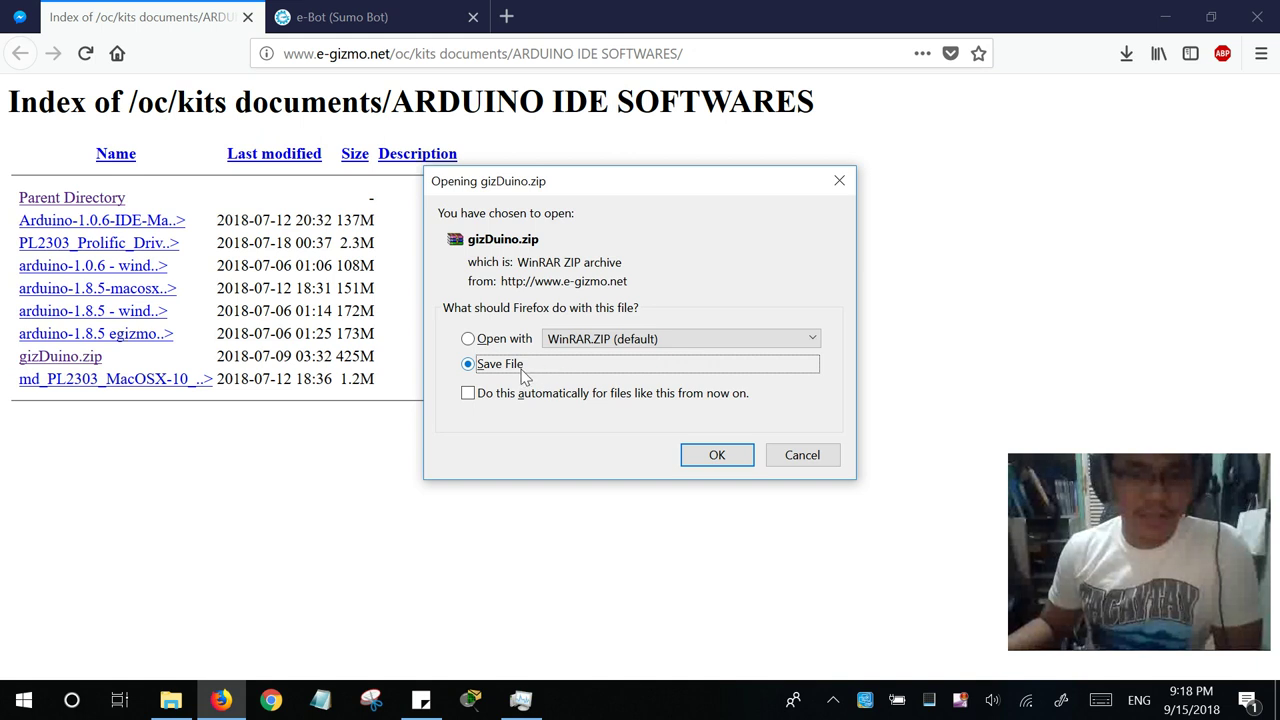
left_click(810, 462)
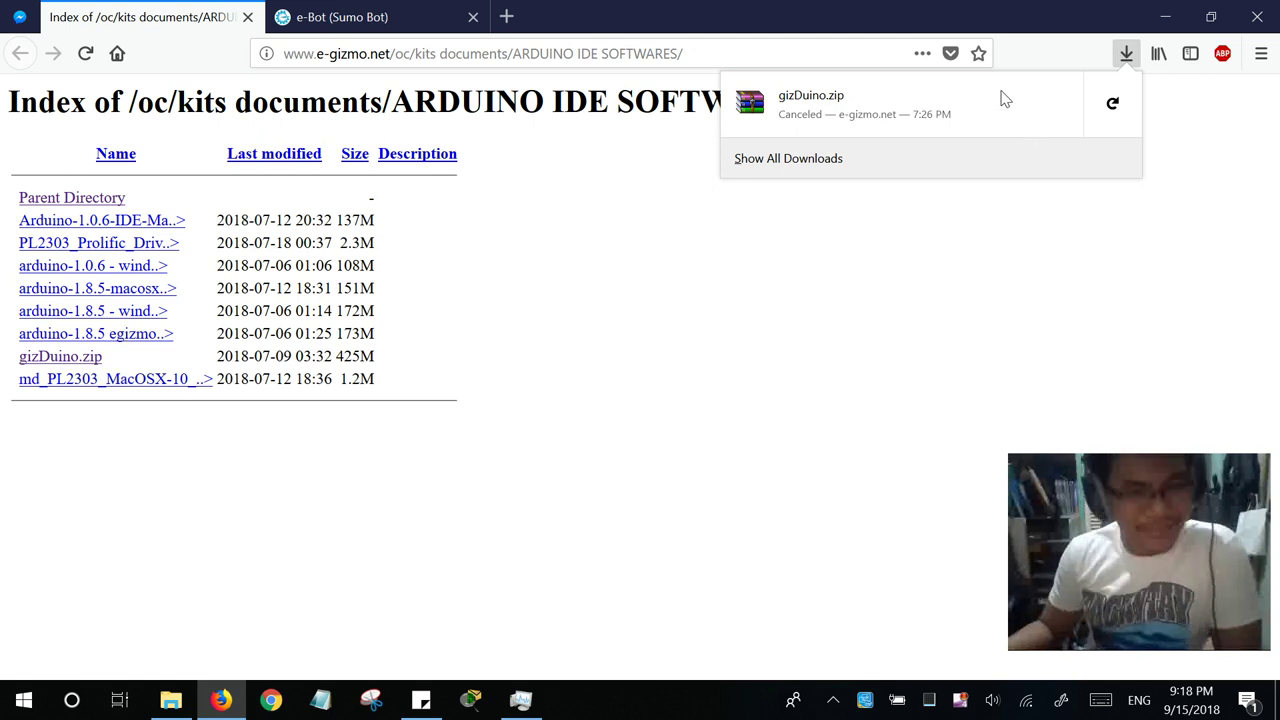
left_click(828, 297)
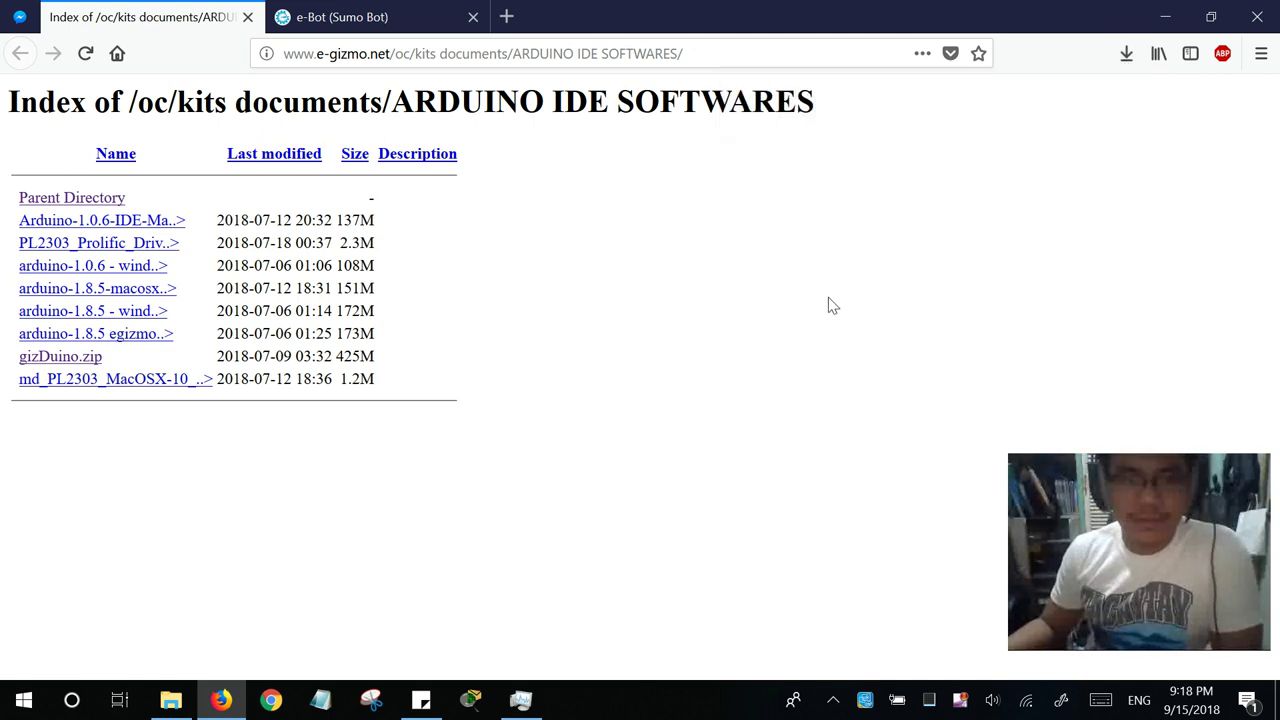
left_click(1168, 10)
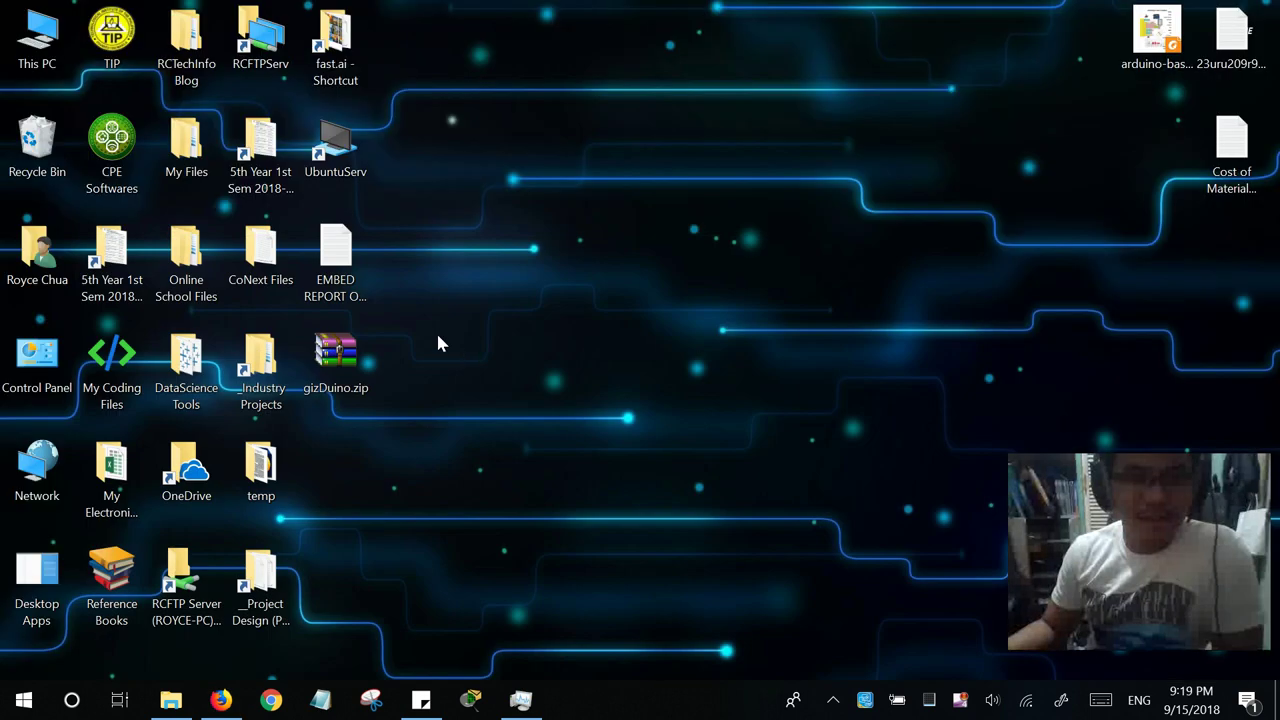
- Extract gizDuino.zip directly onto the desktop and launch the extracted gizDuino.exe installer
right_click(356, 364)
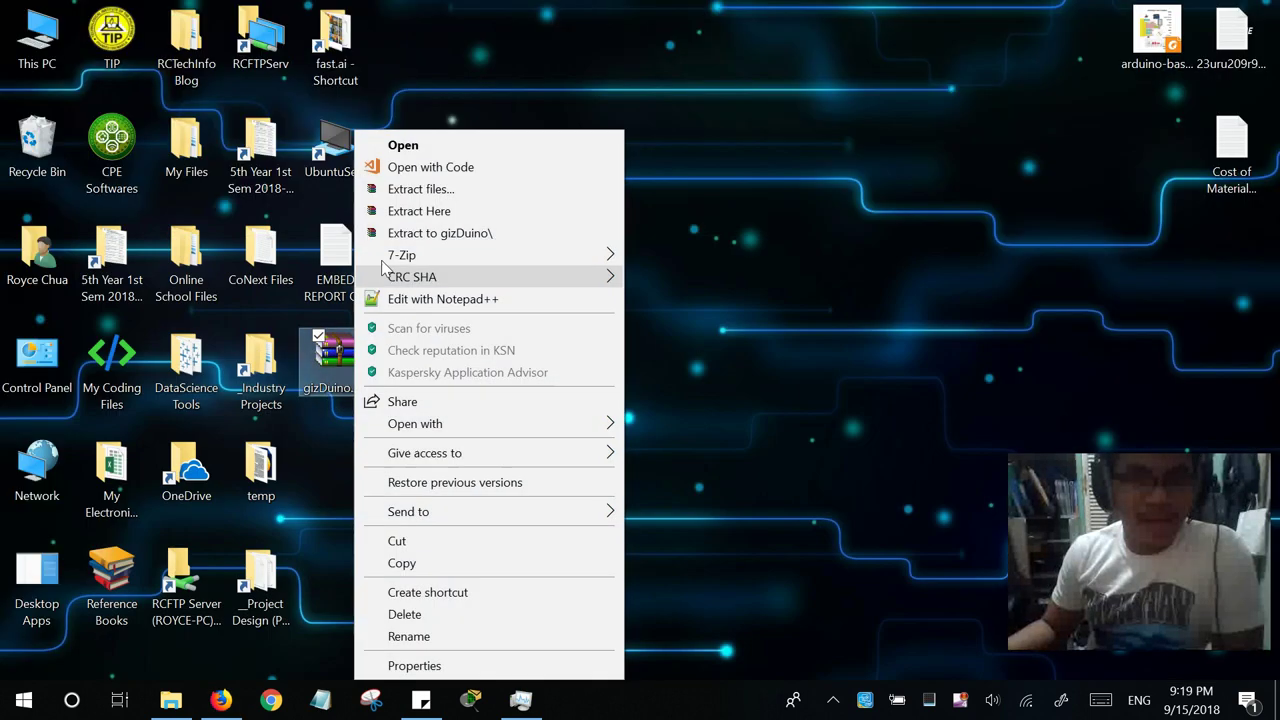
left_click(418, 211)
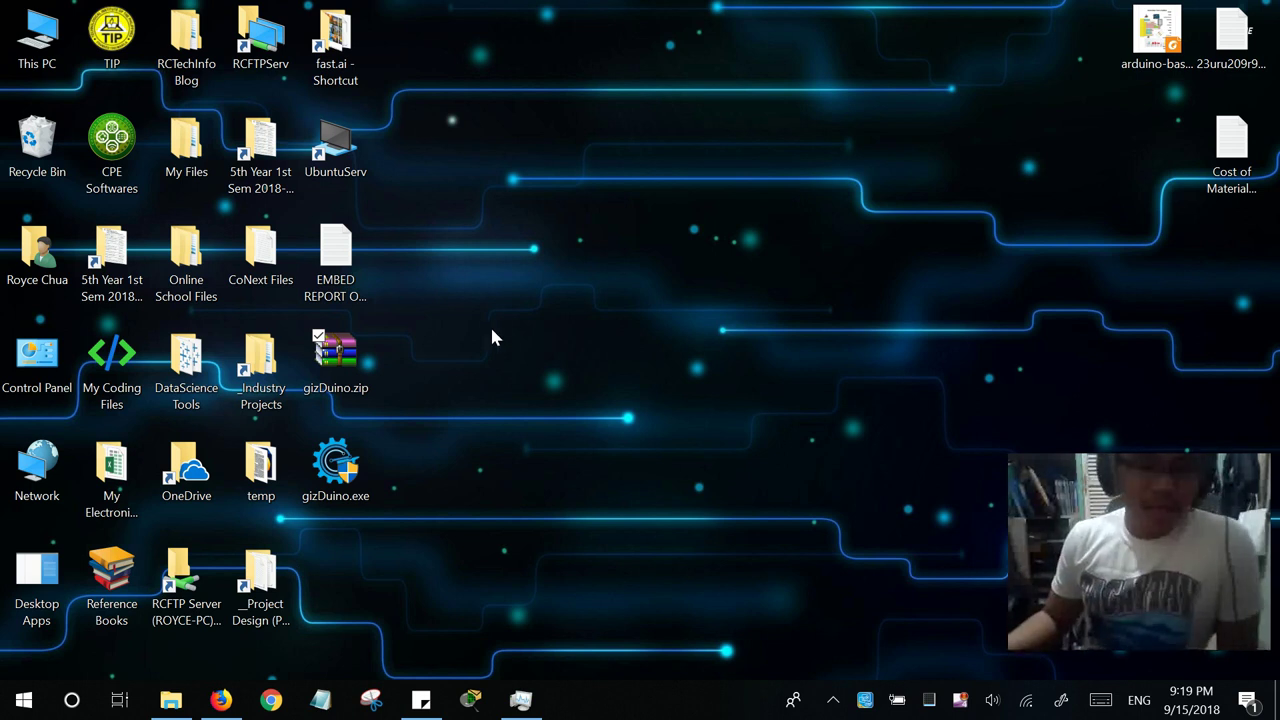
left_click(370, 492)
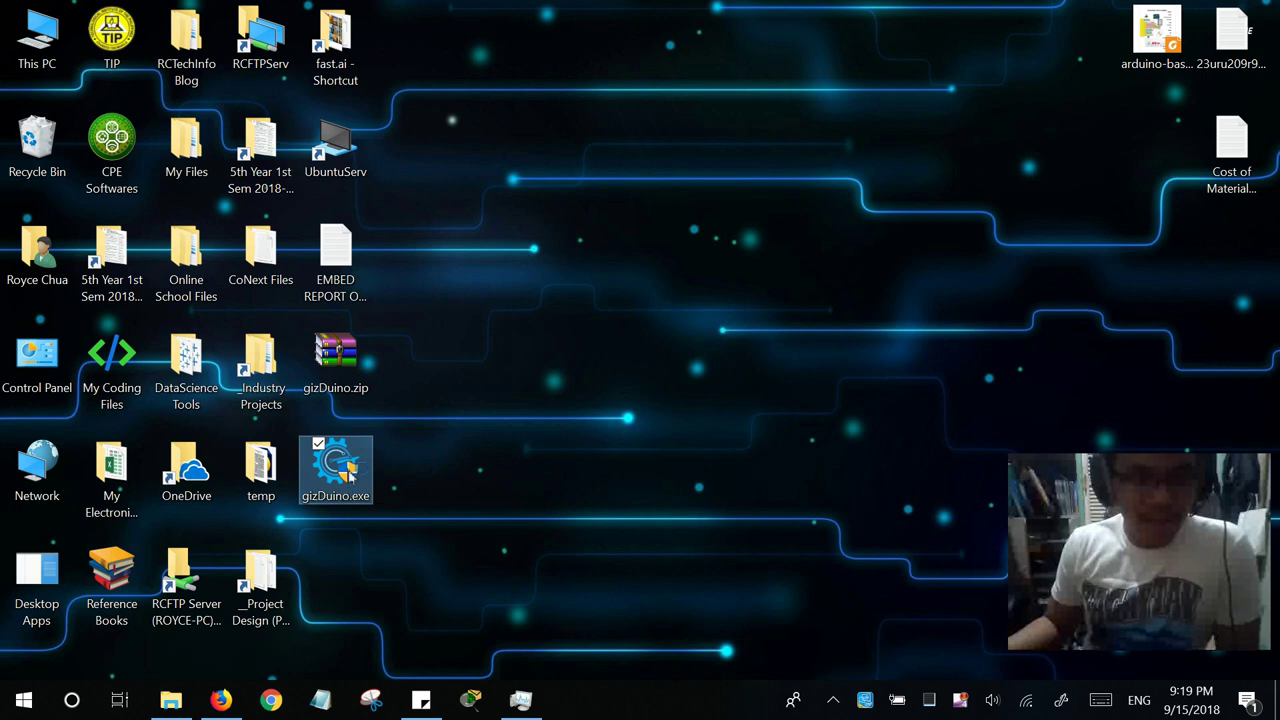
double_click(350, 476)
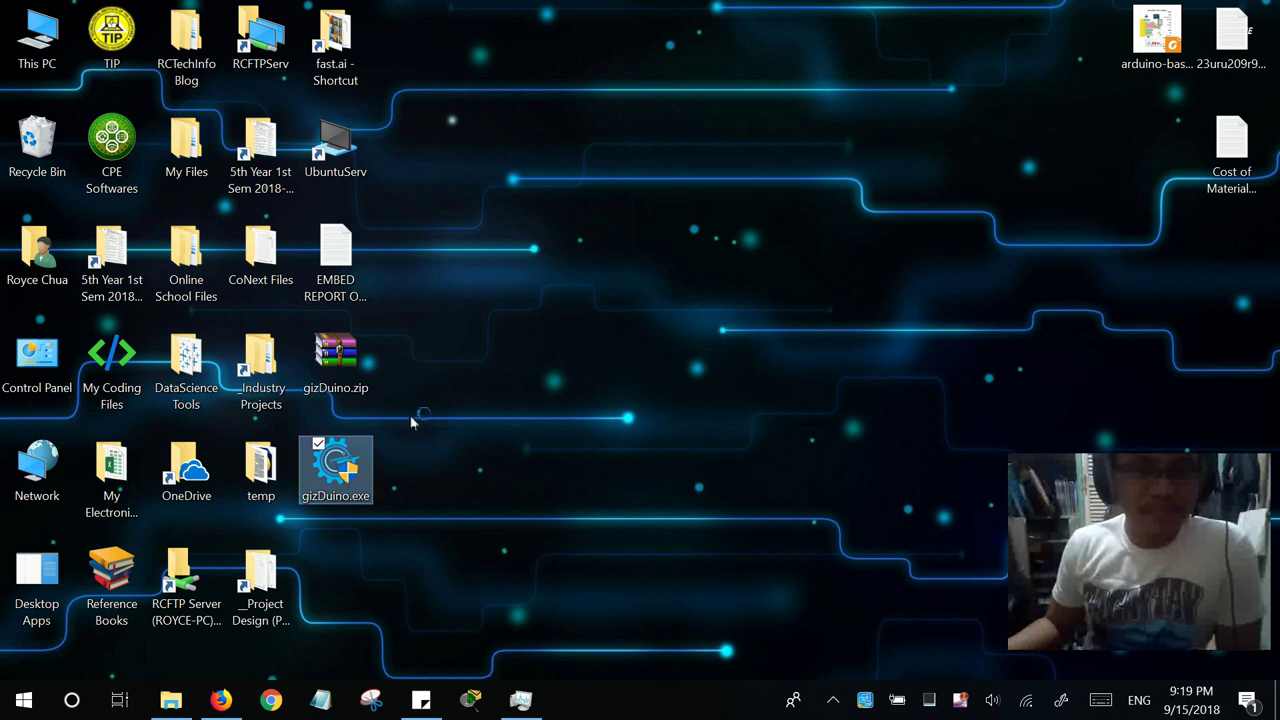
left_click(482, 405)
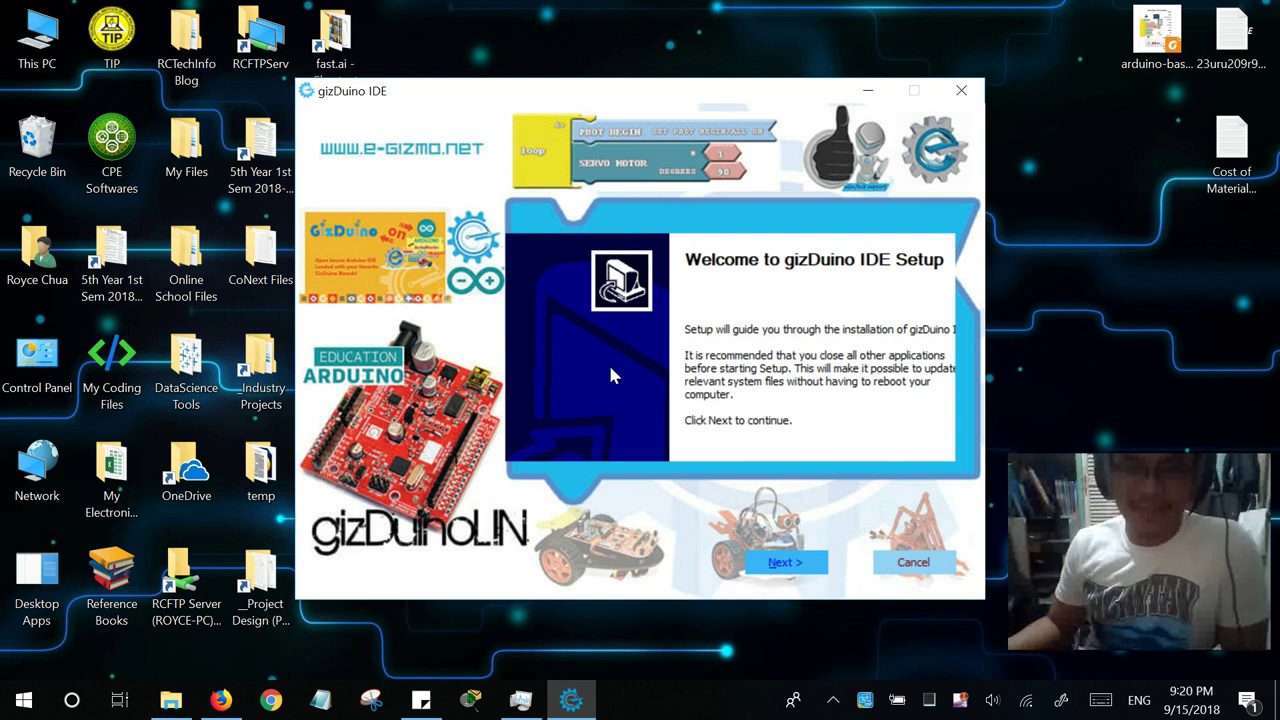
- Switch to Firefox to view the e-Bot (Sumo Bot) product page and the e-Gizmo home page, and return to the installer
left_click(224, 702)
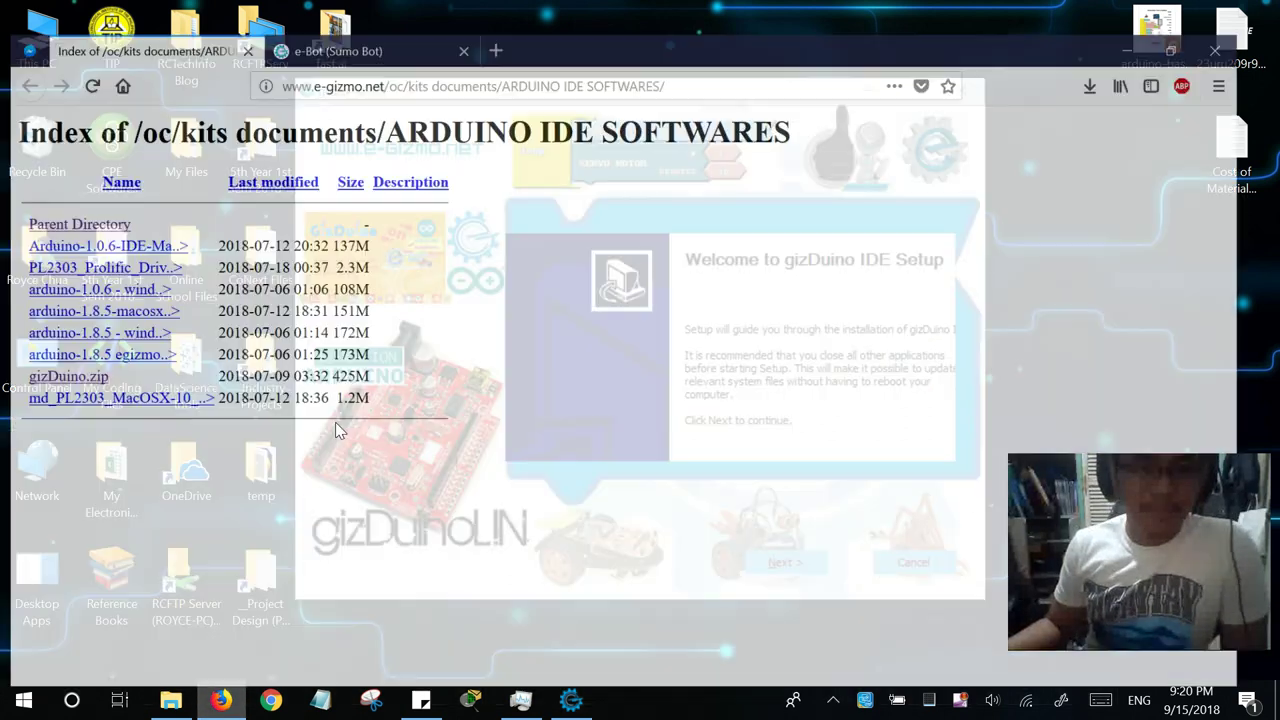
left_click(420, 12)
scroll(335, 180, "up", 3)
scroll(335, 180, "up", 1)
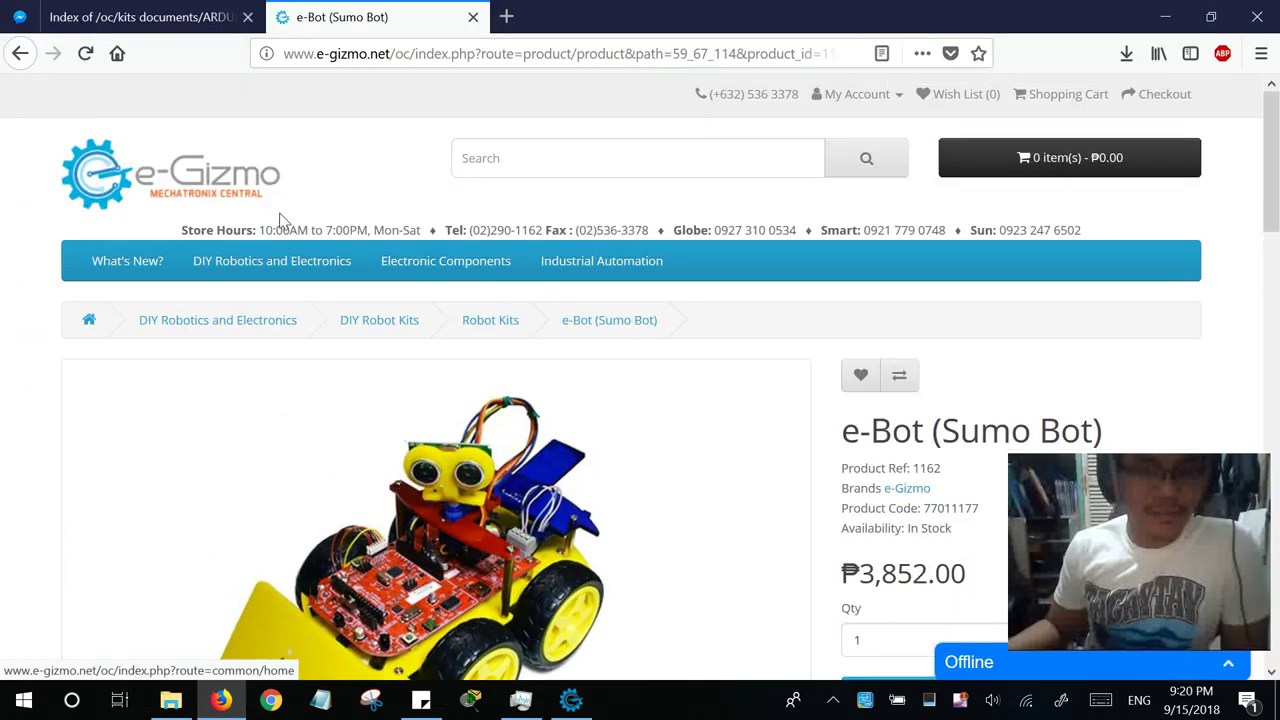
scroll(455, 420, "down", 1)
scroll(455, 420, "down", 2)
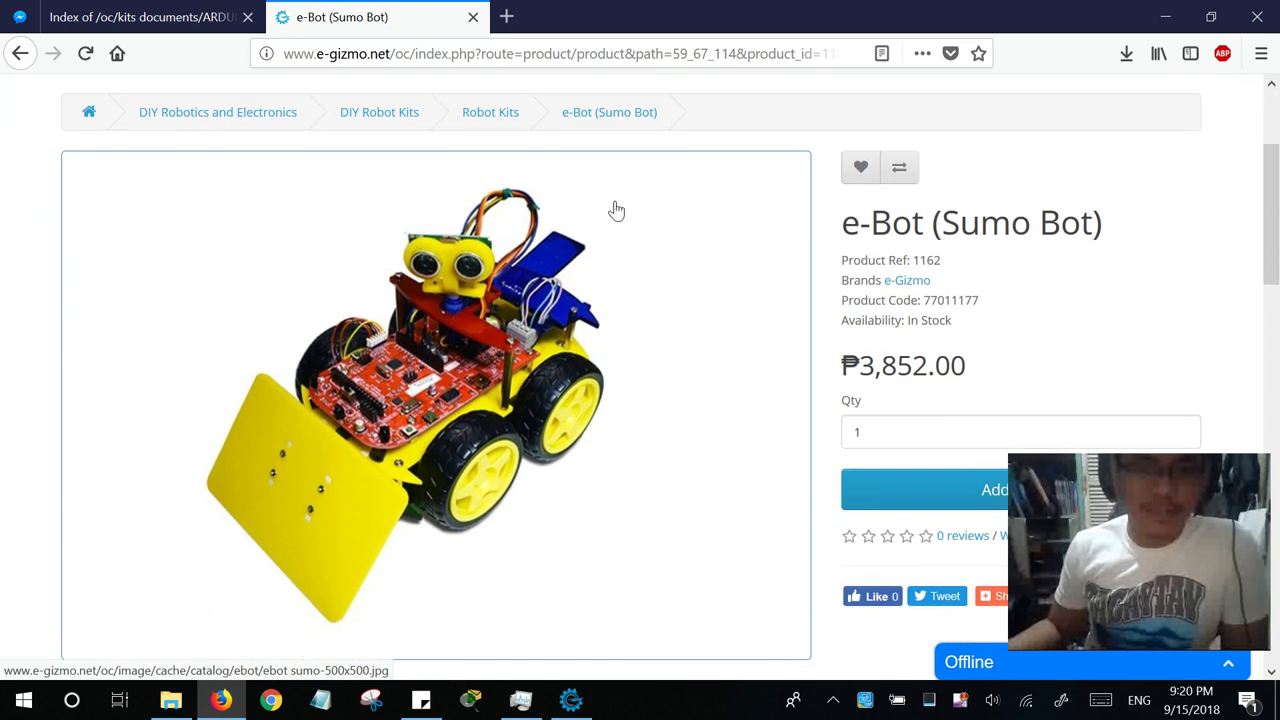
scroll(680, 194, "up", 2)
middle_click(170, 88)
left_click(558, 17)
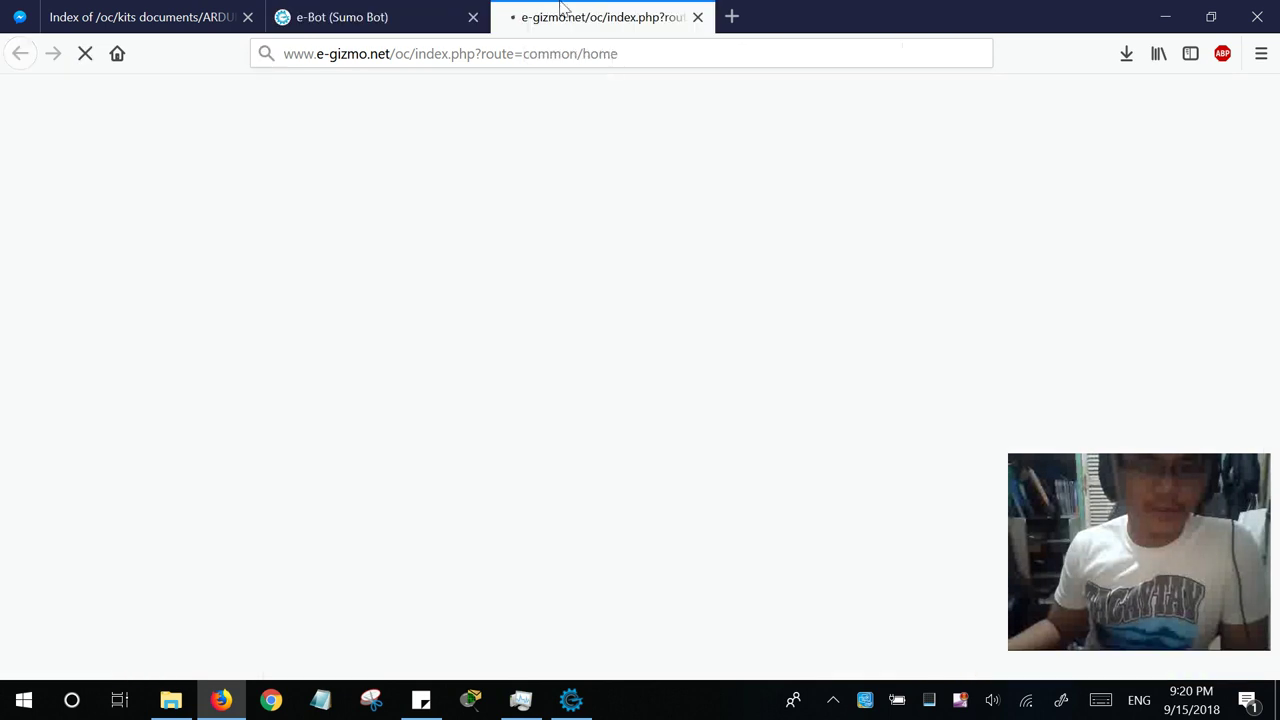
scroll(697, 199, "down", 3)
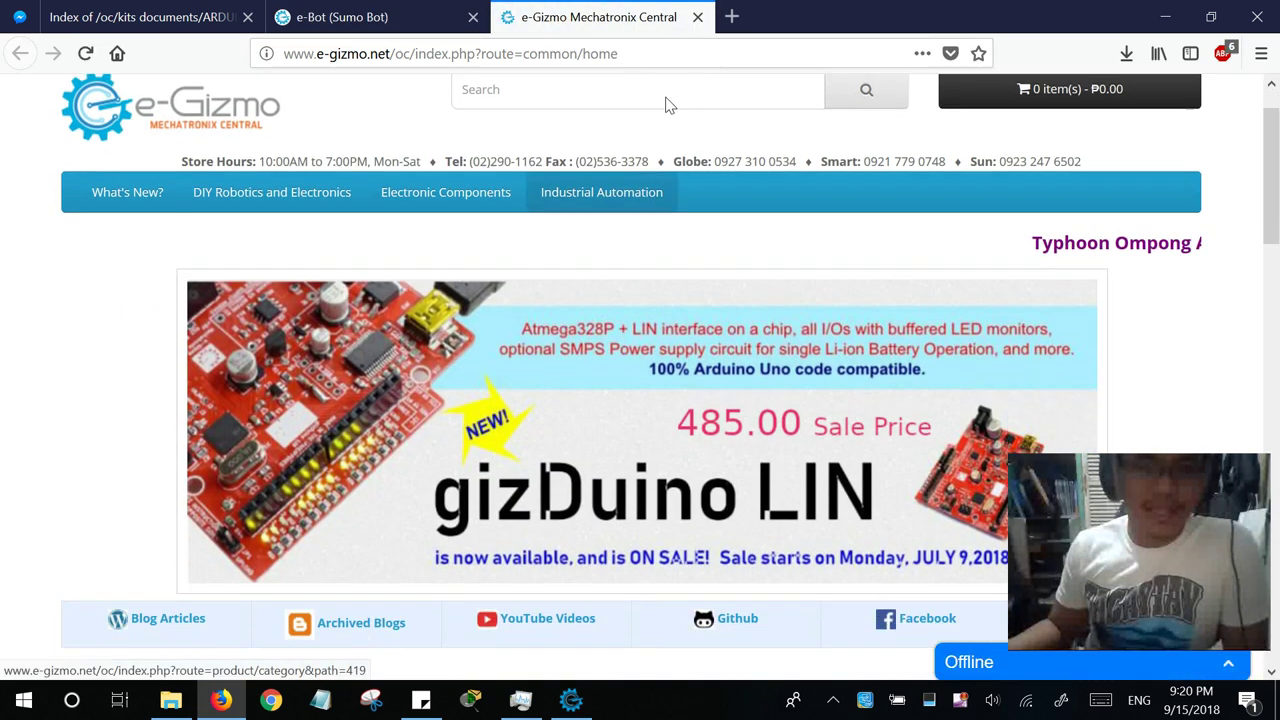
left_click(697, 17)
left_click(1165, 14)
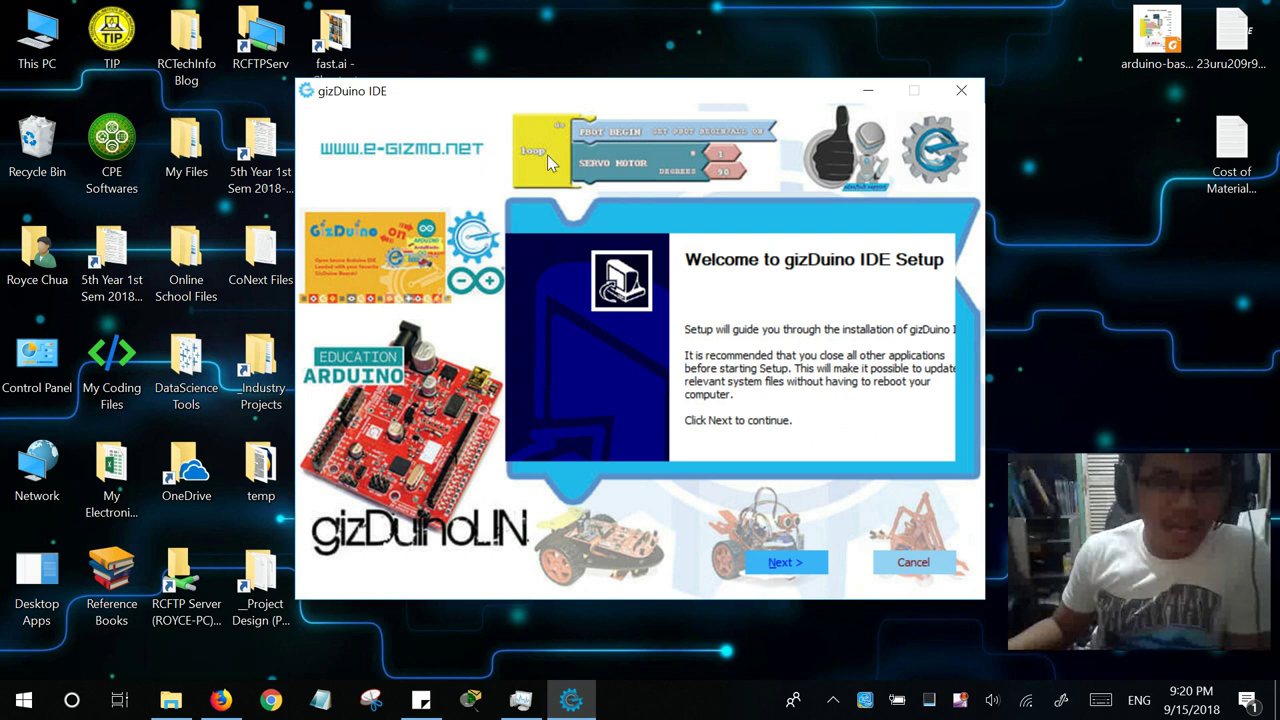
- Advance the gizDuino IDE setup to the license agreement and review its section on the patched Arduino 1.0.6 IDE
left_click(806, 566)
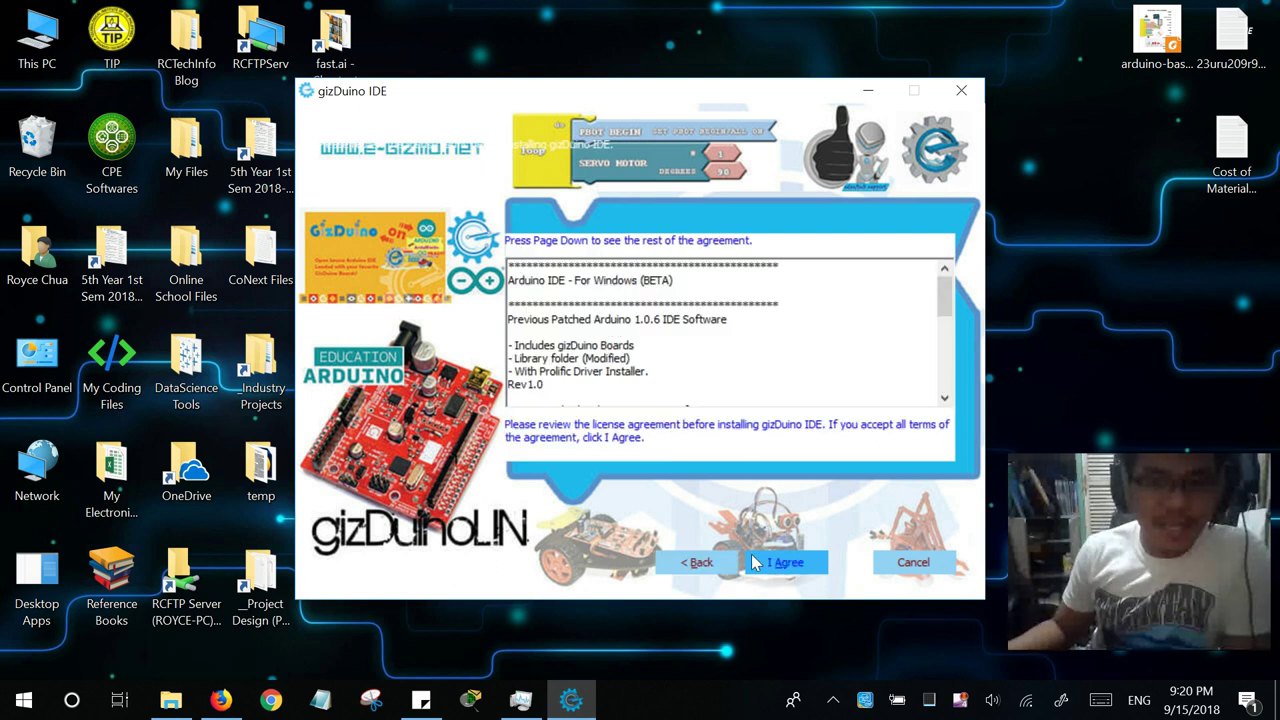
scroll(591, 310, "down", 1)
scroll(591, 310, "up", 1)
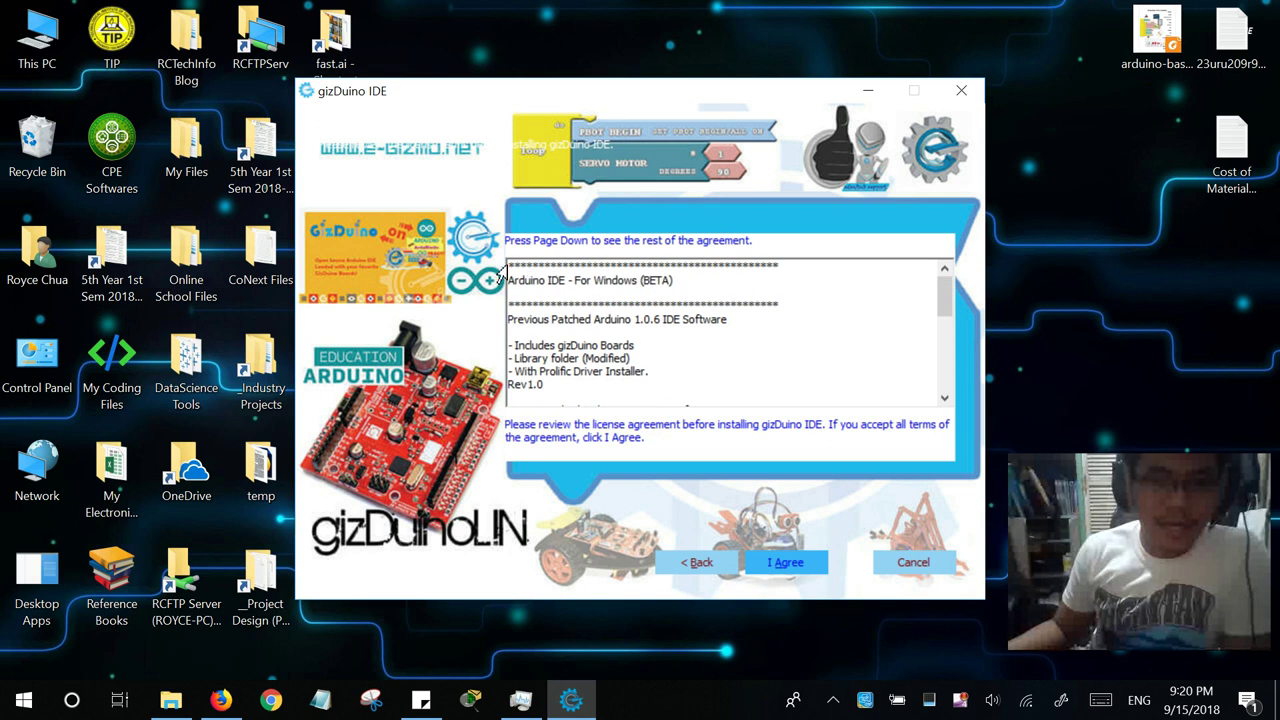
left_click_drag(508, 265, 820, 380)
scroll(748, 351, "down", 1)
scroll(745, 350, "down", 3)
left_click(822, 381)
scroll(818, 370, "up", 8)
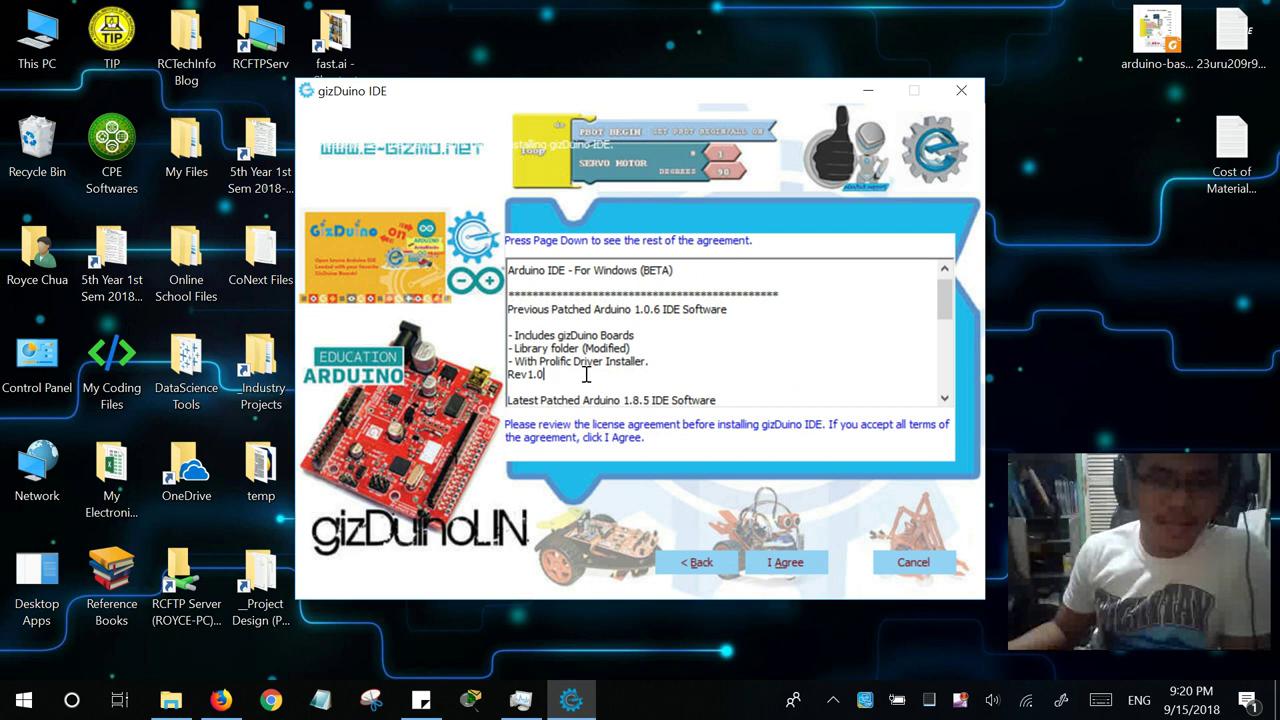
left_click_drag(597, 379, 498, 306)
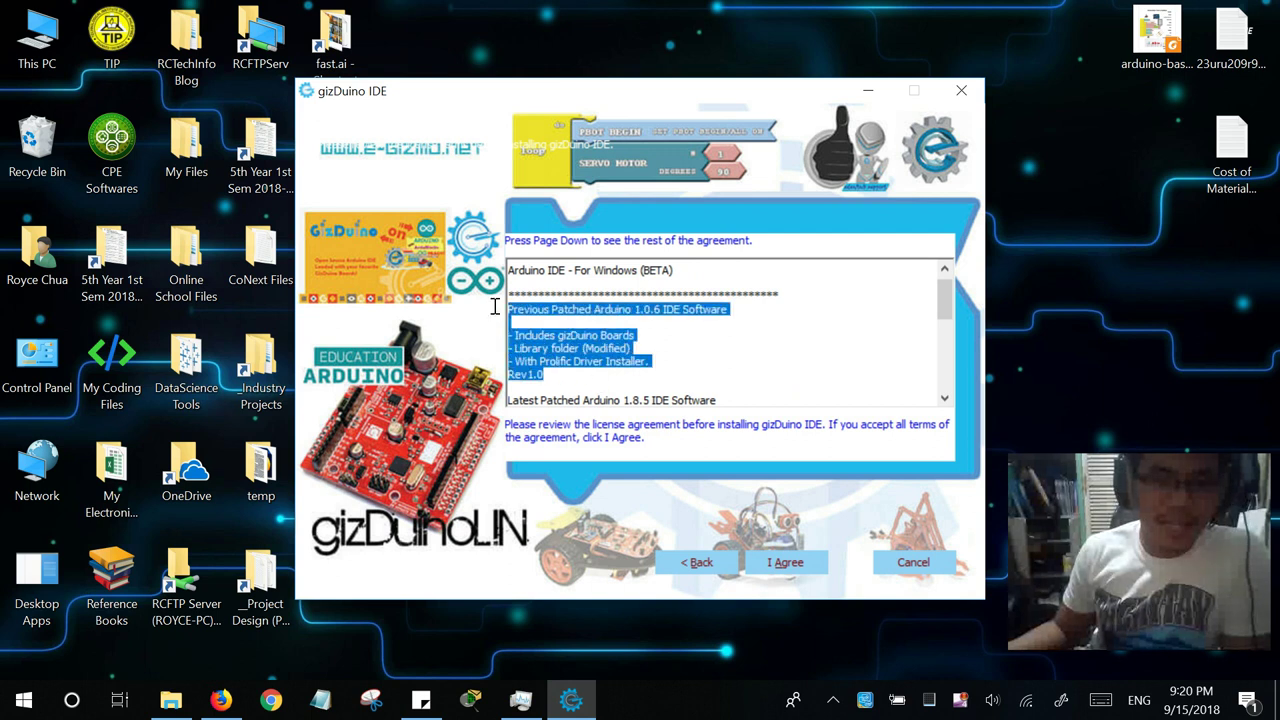
left_click(622, 315)
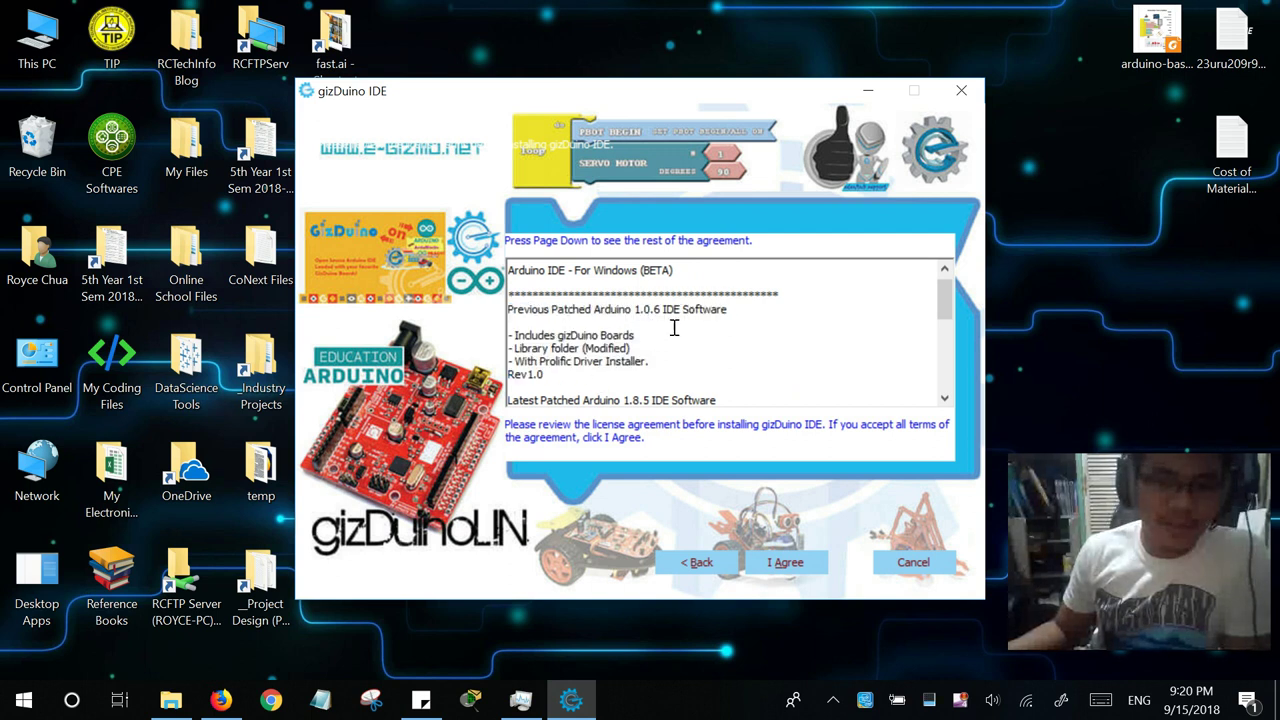
- Read the agreement's sections on Arduino 1.8.5, the eGizmo Themes and the Ardublock.jar folder instructions
scroll(568, 322, "down", 1)
scroll(568, 320, "down", 2)
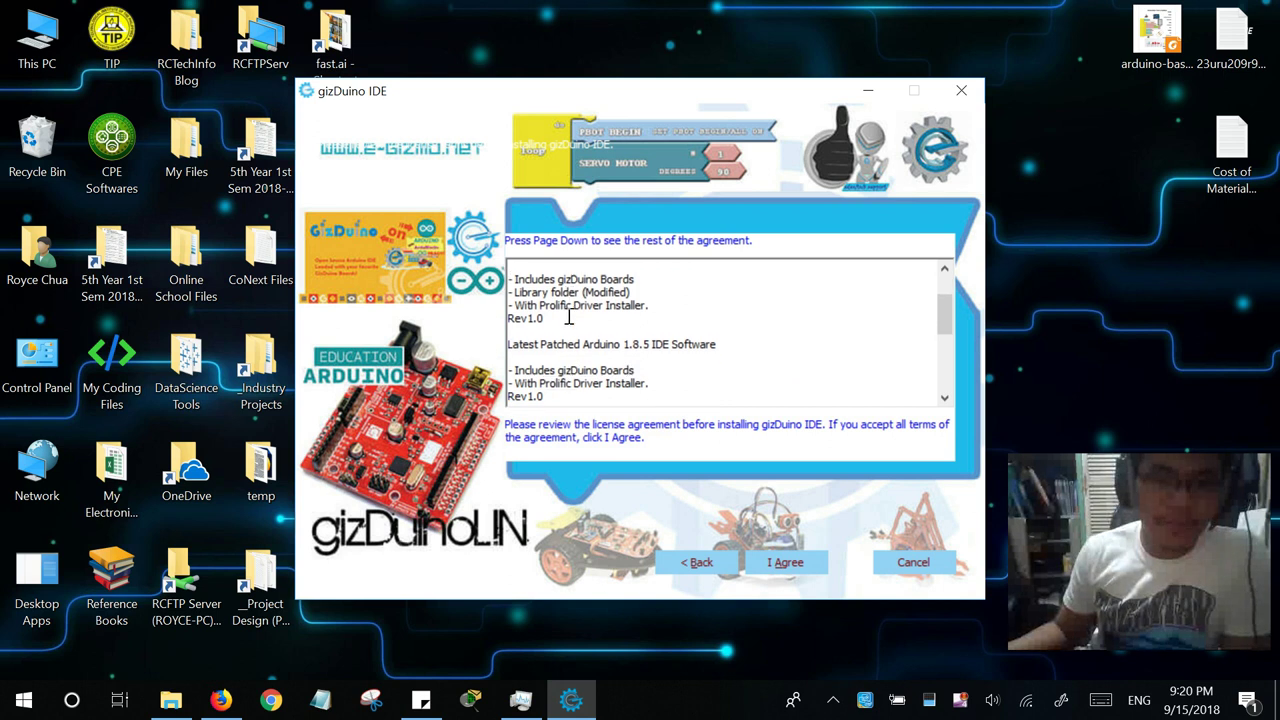
left_click_drag(519, 322, 524, 352)
scroll(737, 351, "down", 1)
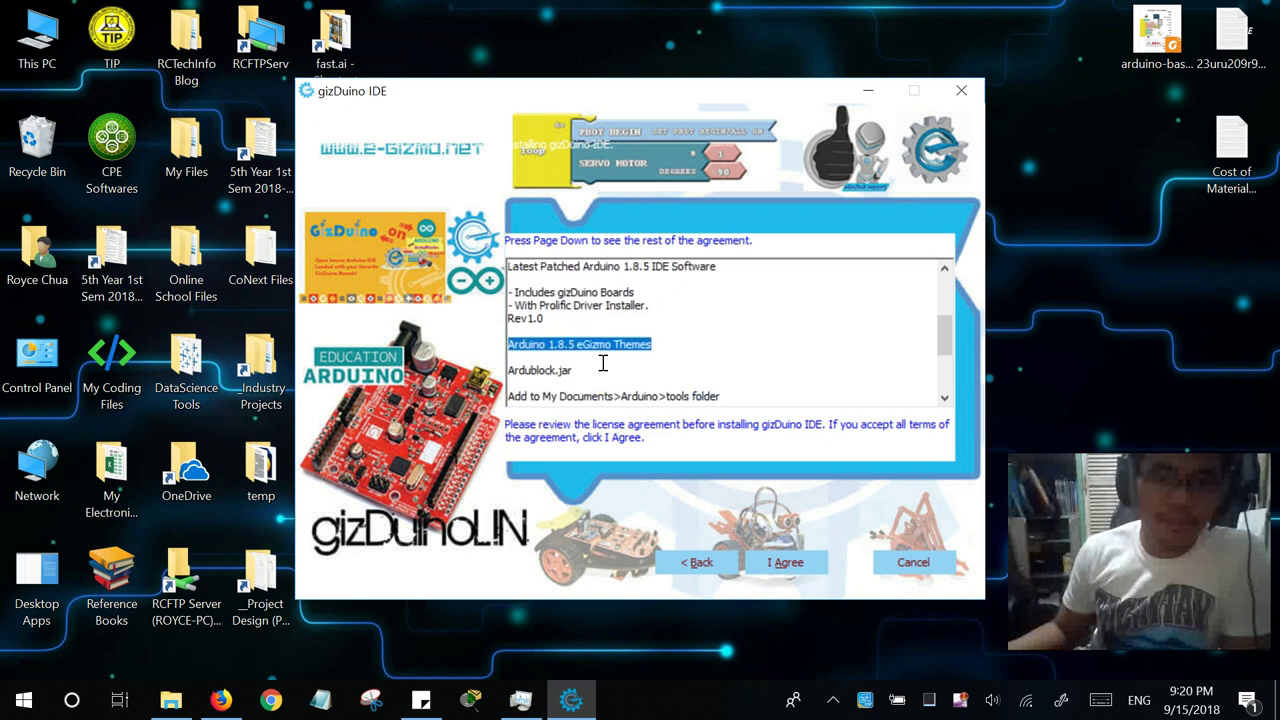
scroll(664, 328, "down", 1)
left_click(664, 328)
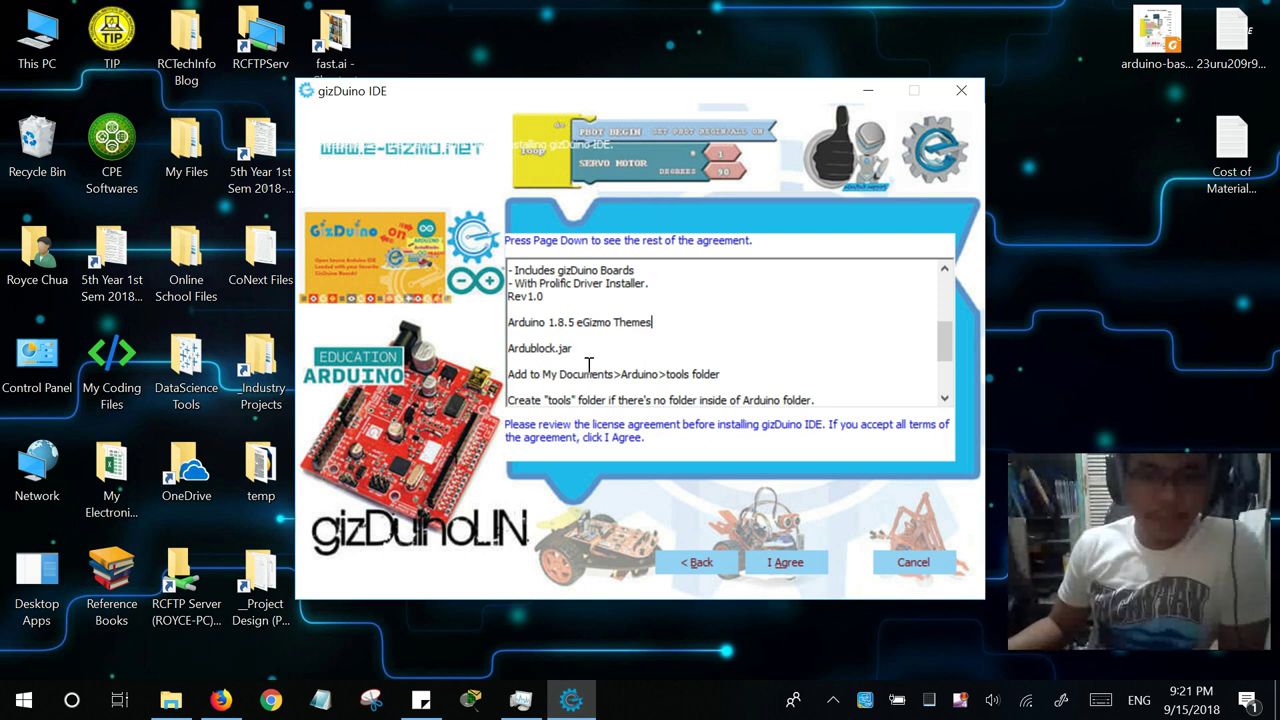
scroll(585, 356, "down", 1)
scroll(569, 357, "down", 1)
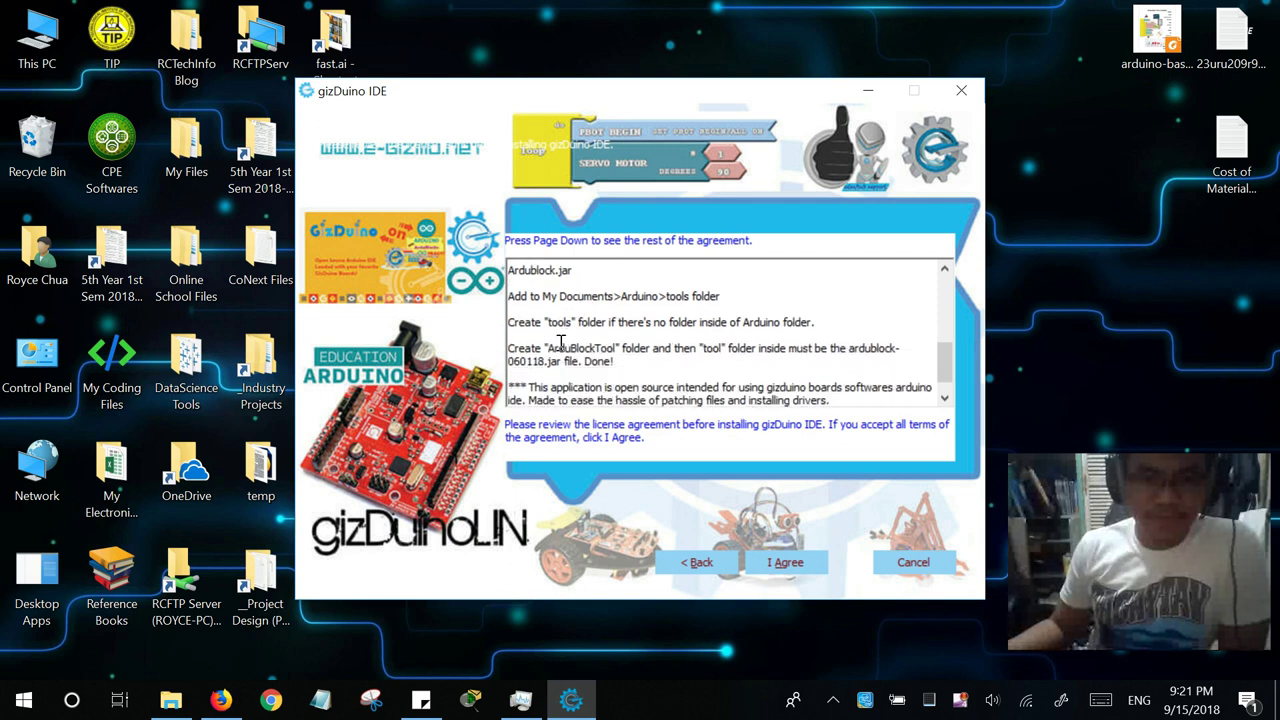
double_click(510, 278)
left_click(528, 284)
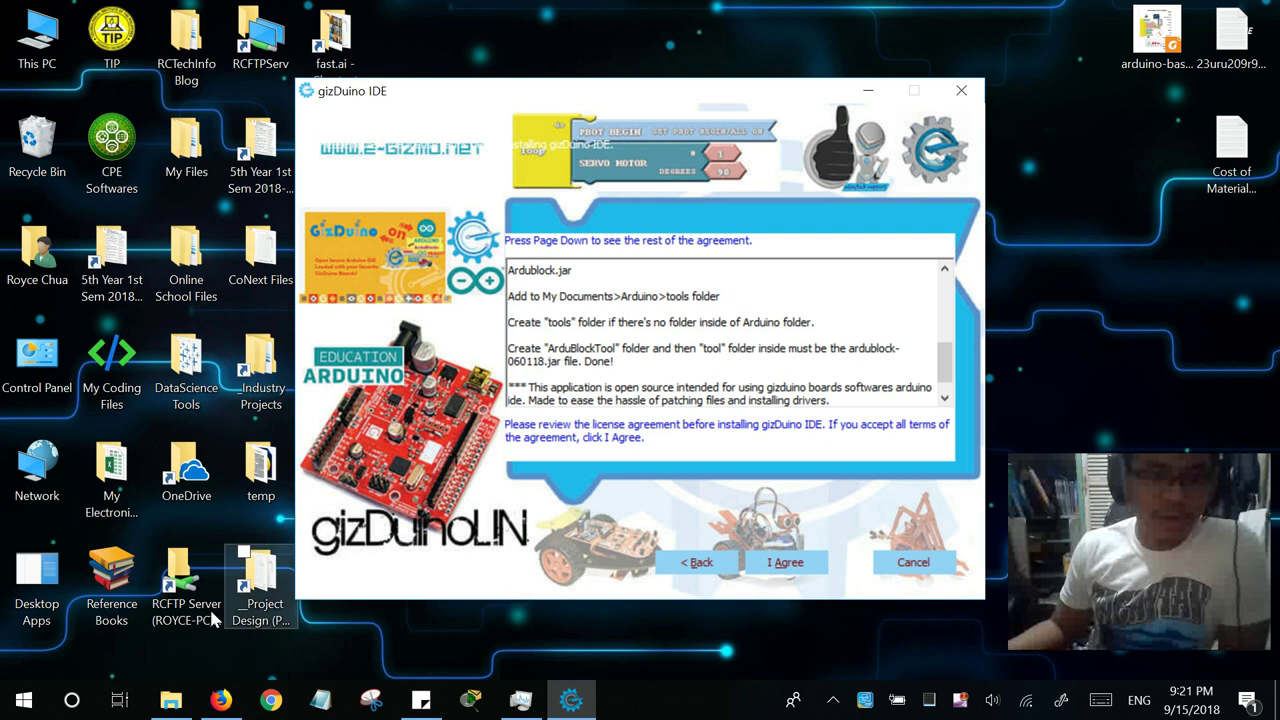
- Open the Arduino folder inside Documents in File Explorer and arrange it beside the gizDuino IDE setup window
double_click(36, 285)
scroll(330, 420, "down", 5)
left_click(340, 524)
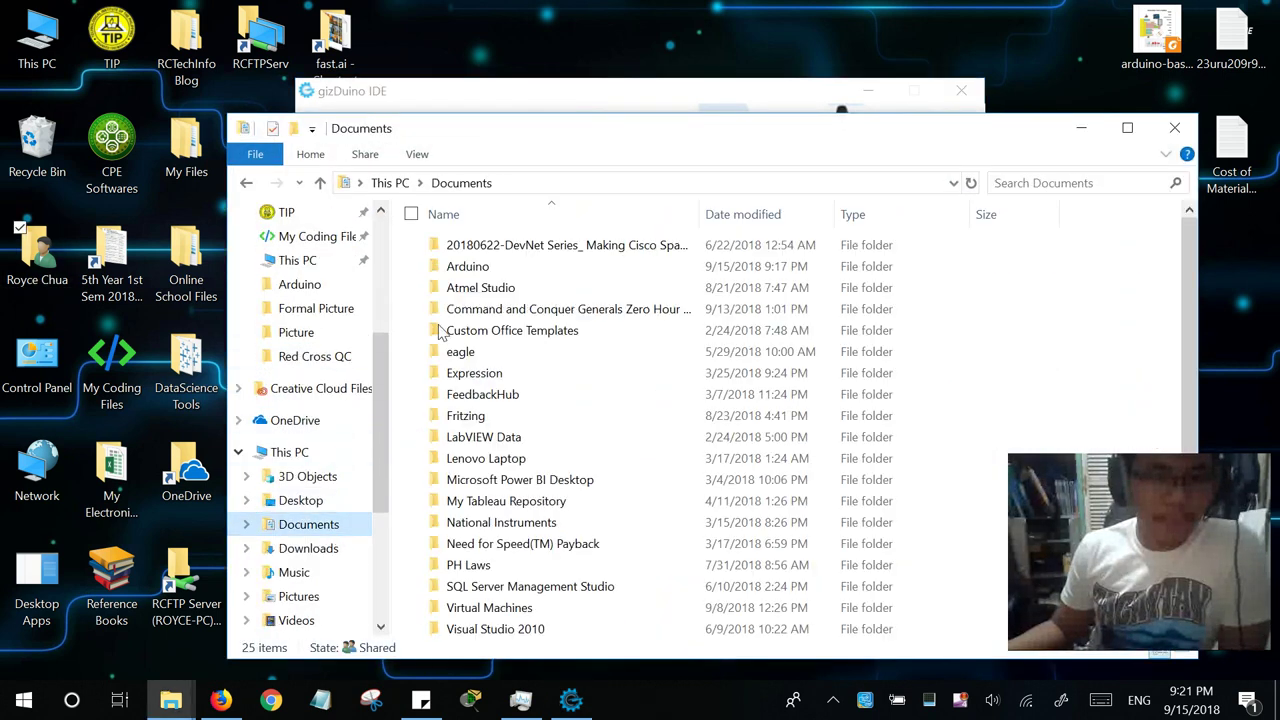
left_click_drag(757, 131, 1052, 117)
left_click_drag(535, 100, 239, 74)
left_click(747, 320)
scroll(746, 360, "down", 1)
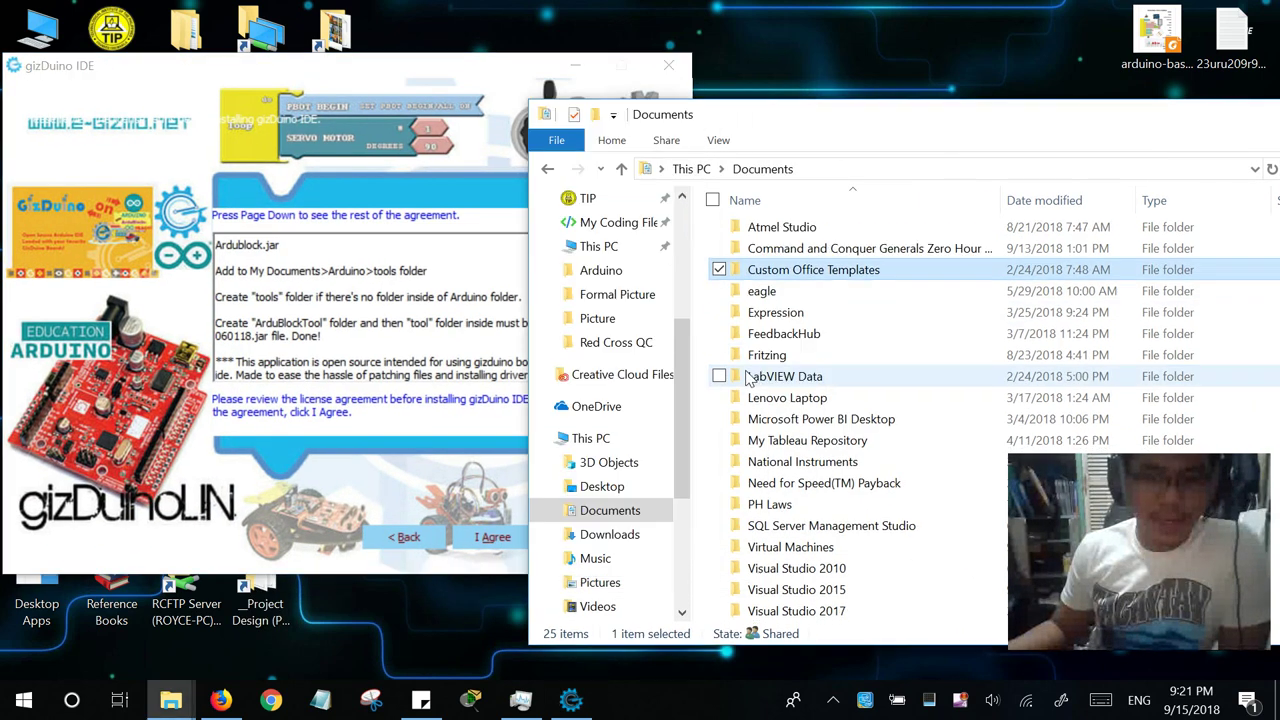
scroll(750, 370, "up", 2)
double_click(774, 258)
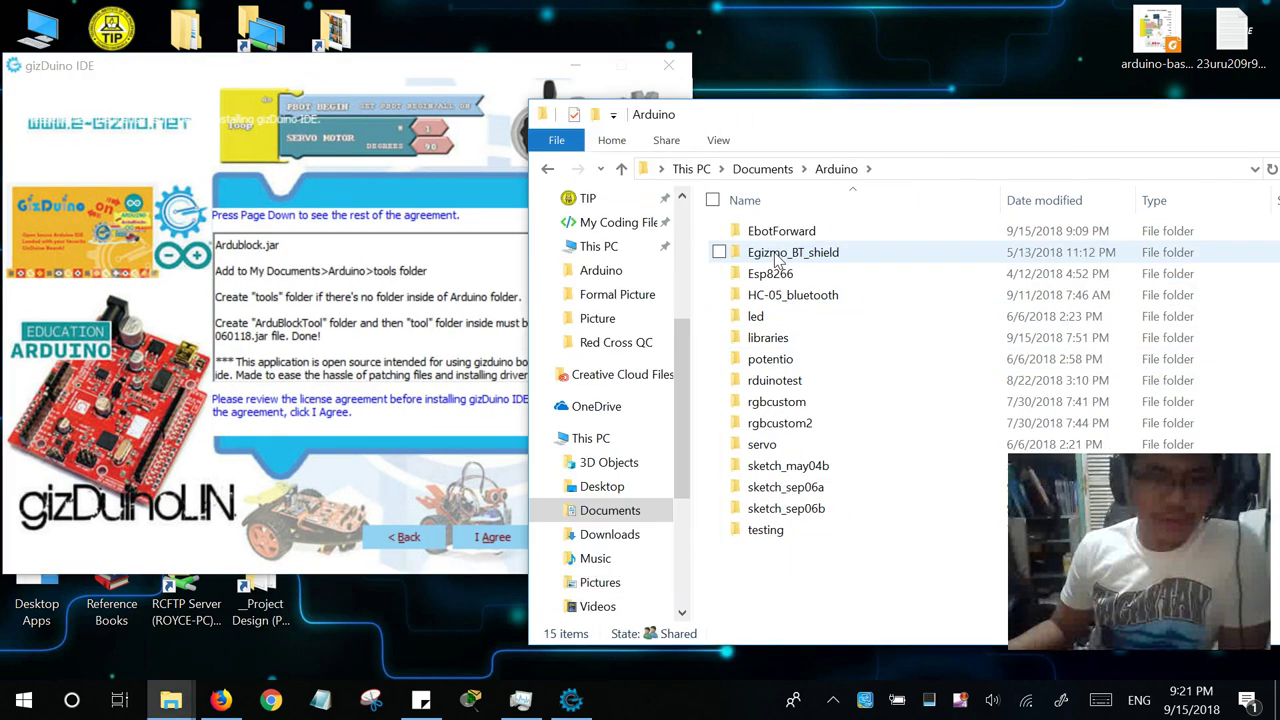
left_click_drag(770, 114, 886, 60)
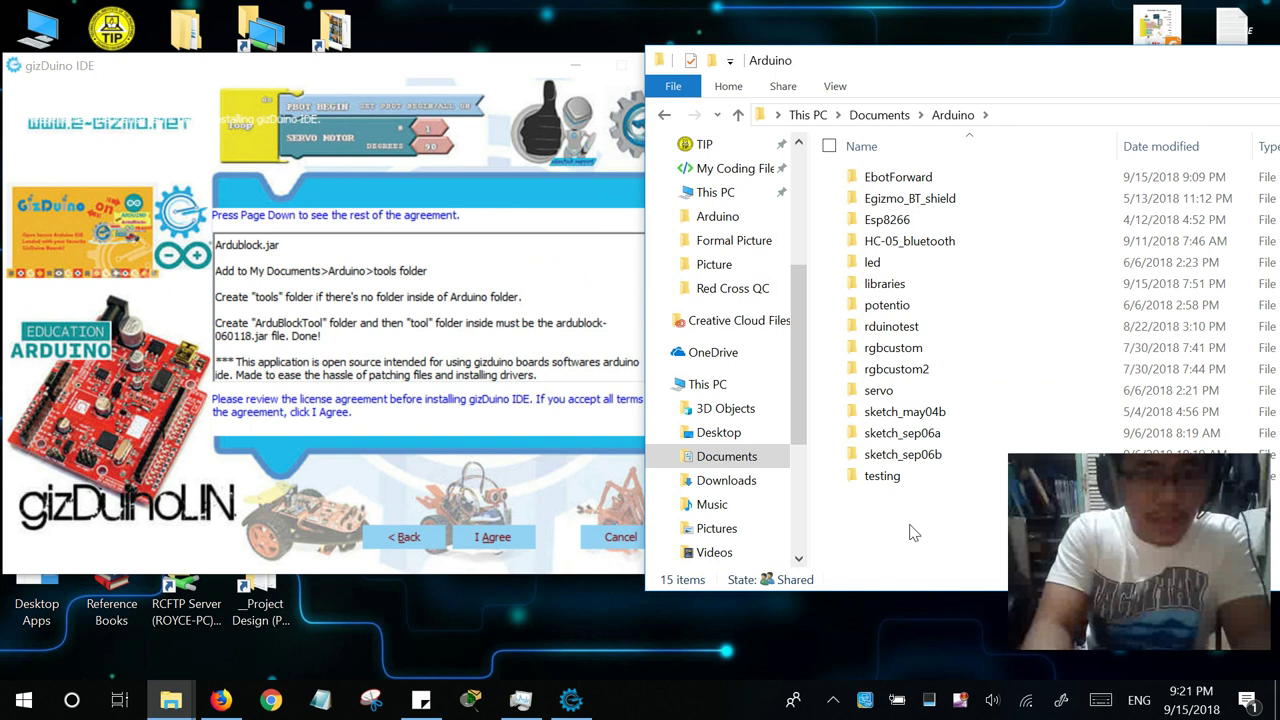
- Create a folder named "tools" in the Arduino folder and open it
key("ctrl+shift+n")
type("tools")
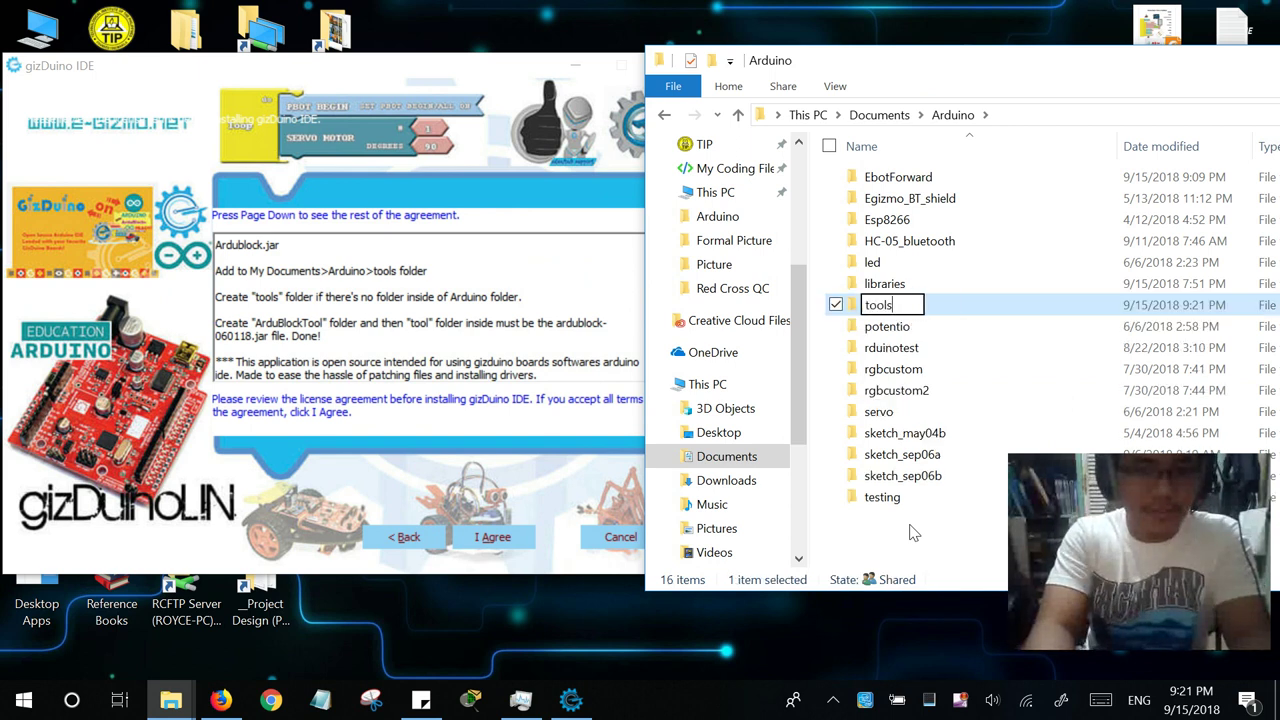
key("Return")
key("Return")
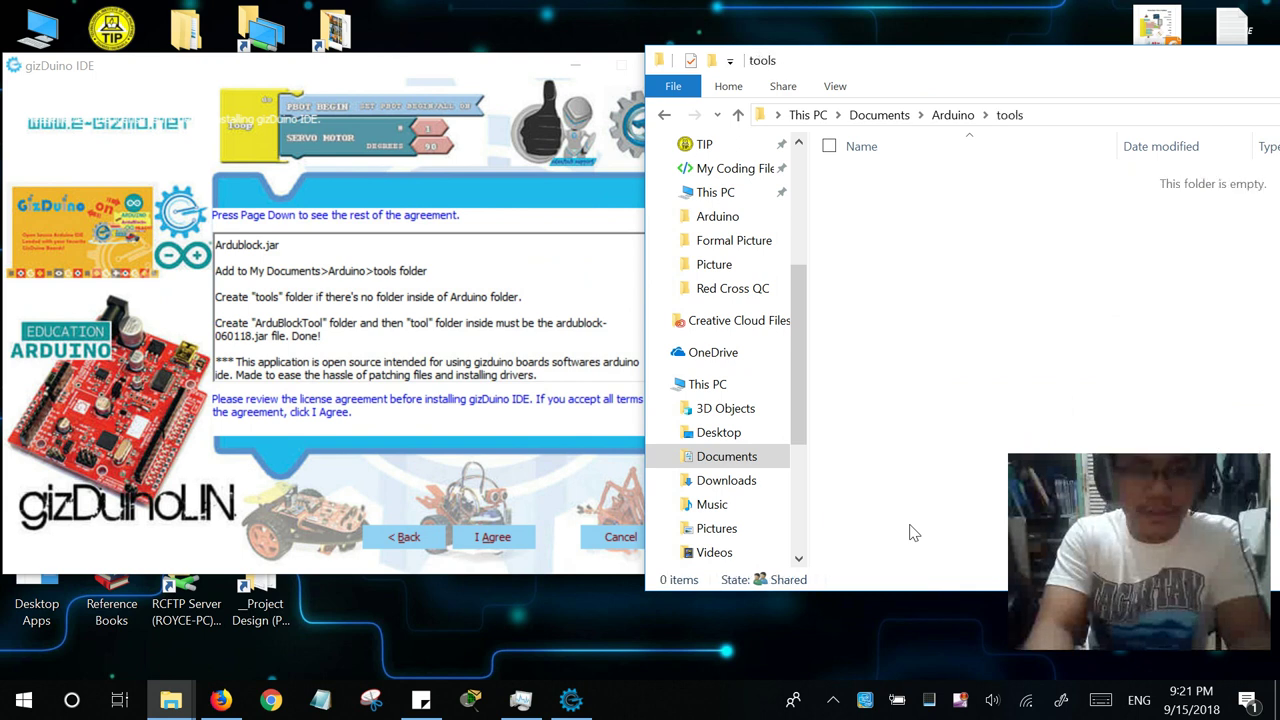
- Create a folder named "ArduBlockTool" inside the tools folder and open it
key("ctrl+shift+n")
type("Ardu")
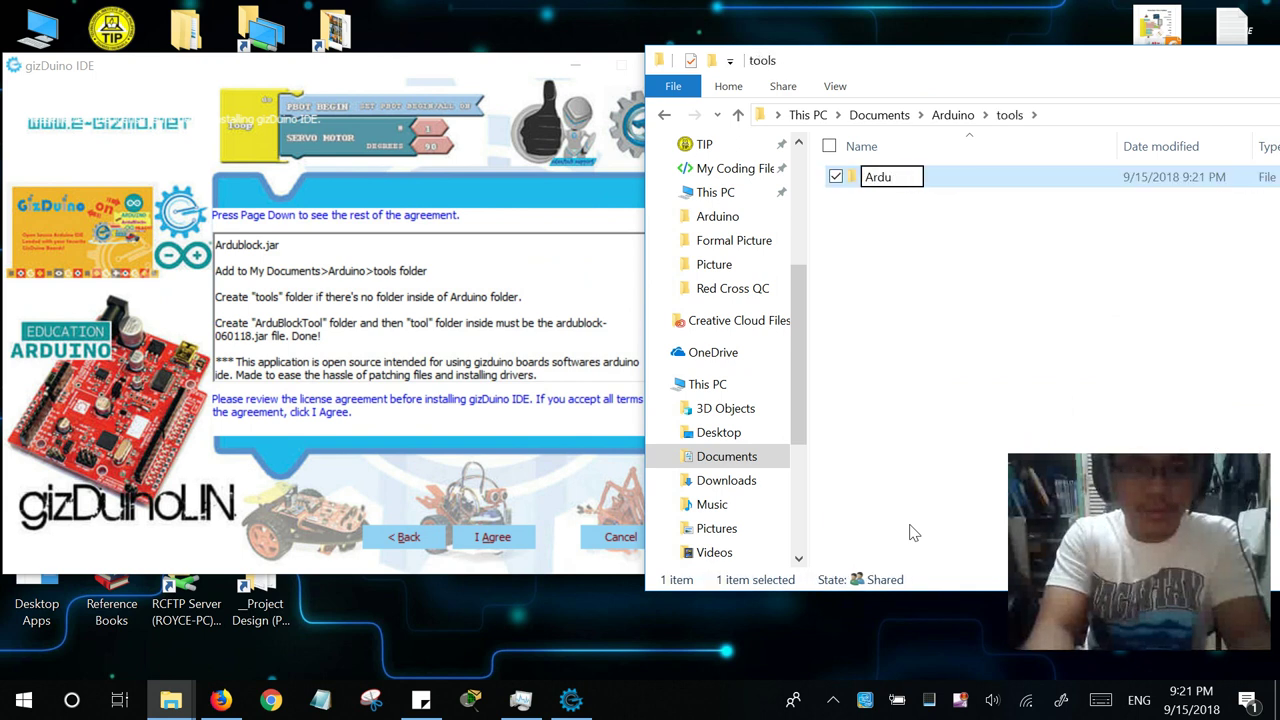
type("BlockTool")
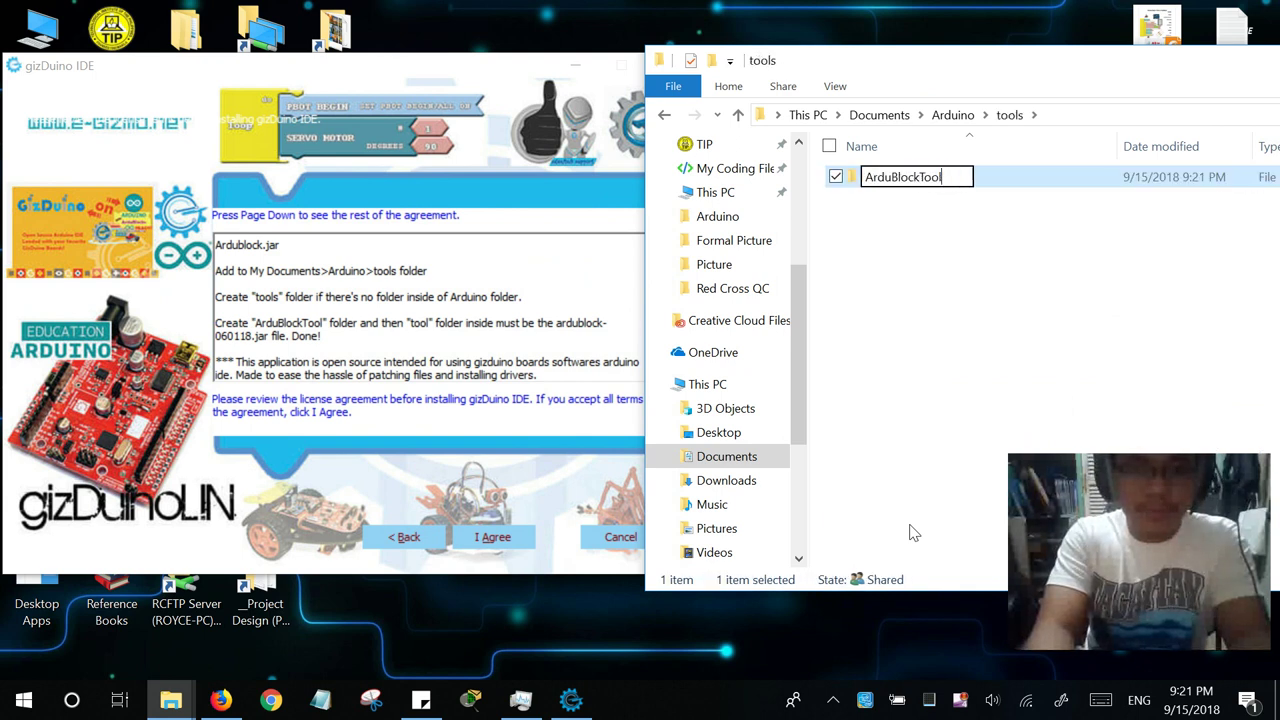
key("Return")
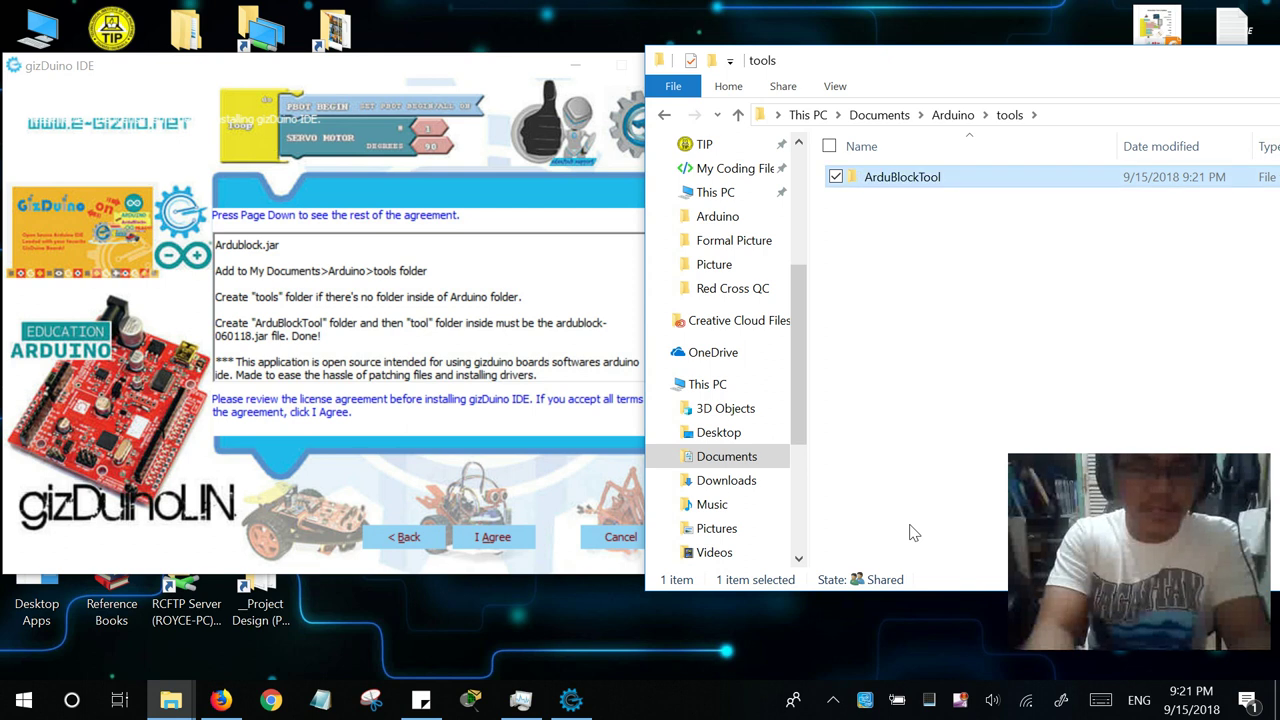
key("Return")
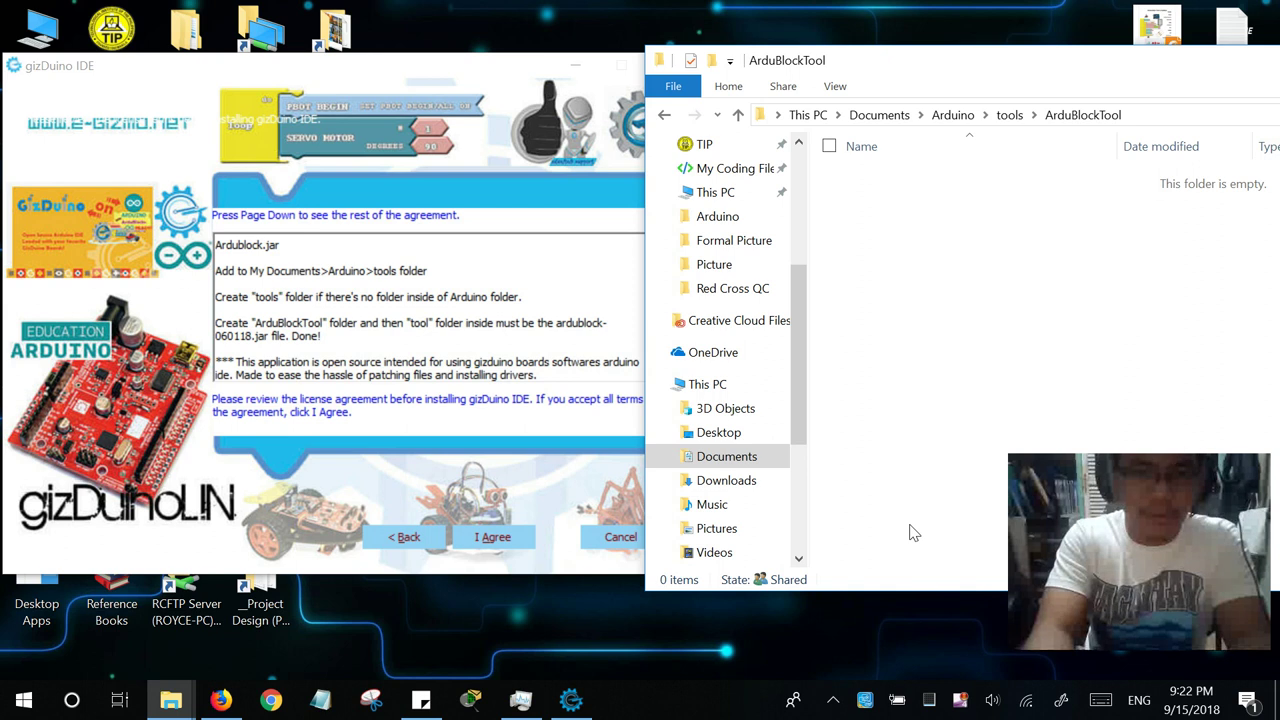
- Create a folder named "tool" inside ArduBlockTool and open it
key("ctrl+shift+n")
type("tool")
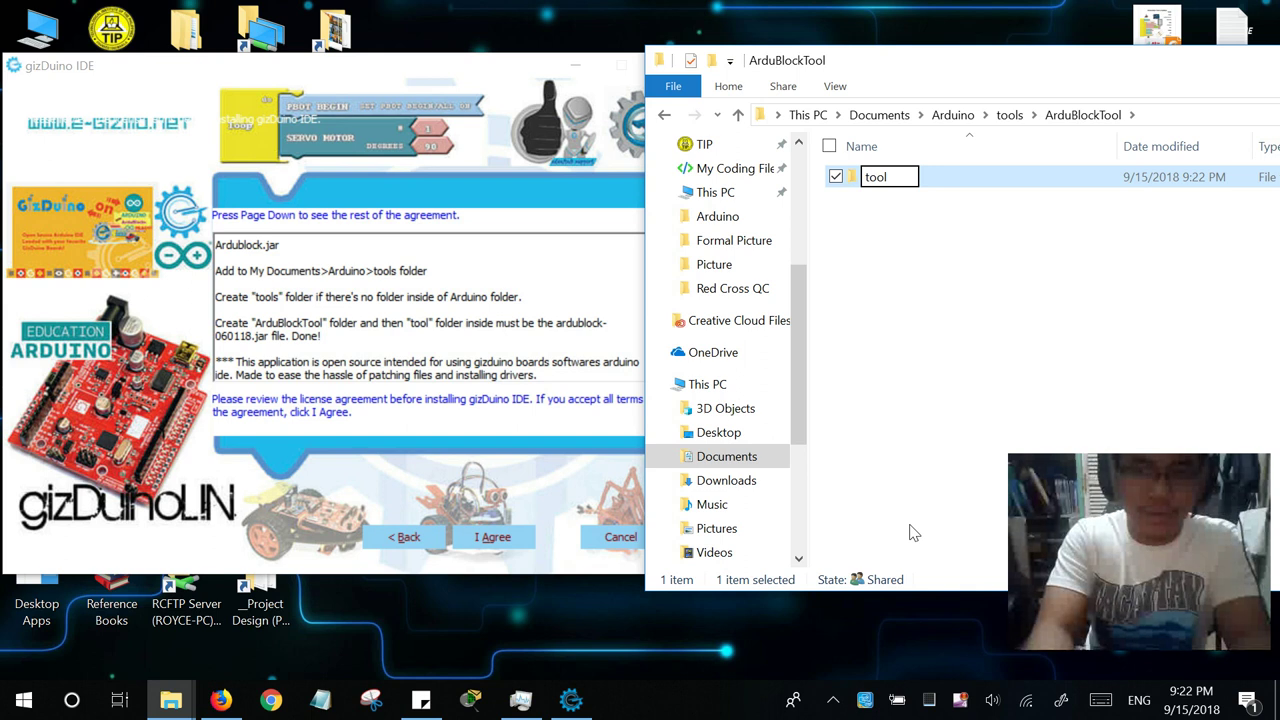
key("Return")
key("Return")
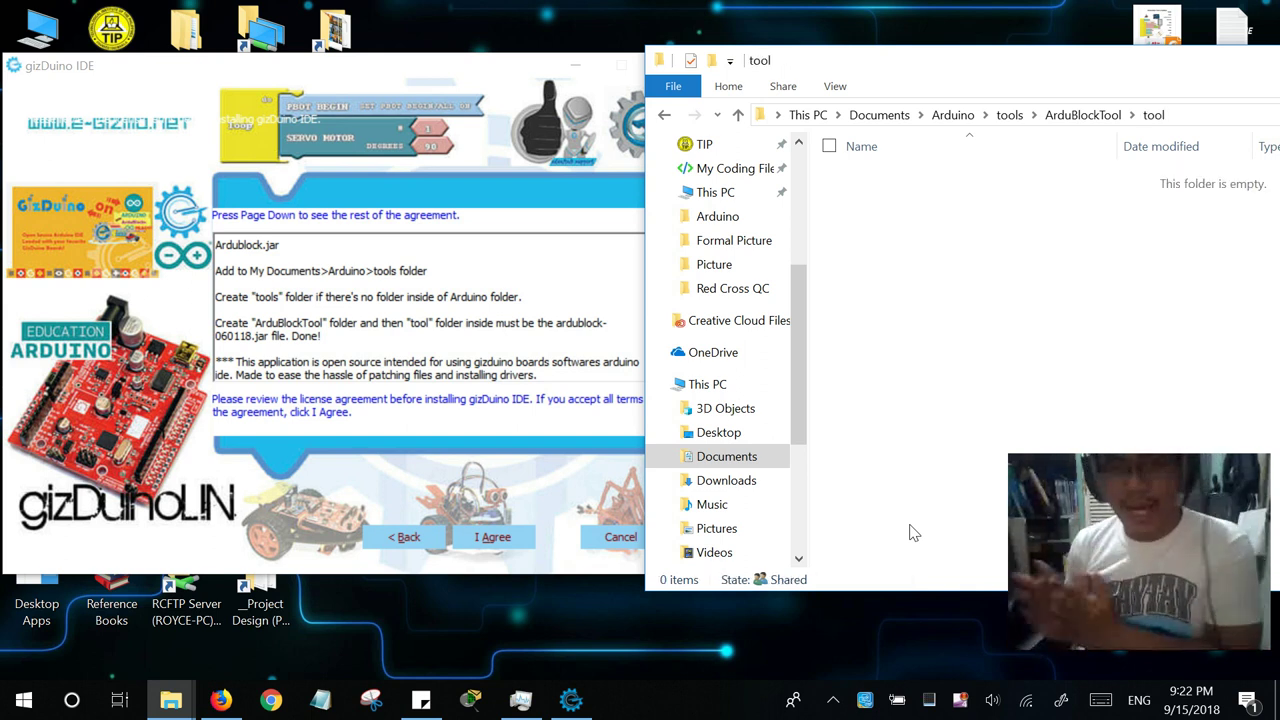
- Read the closing note of the gizDuino IDE license agreement and accept the agreement
left_click(243, 362)
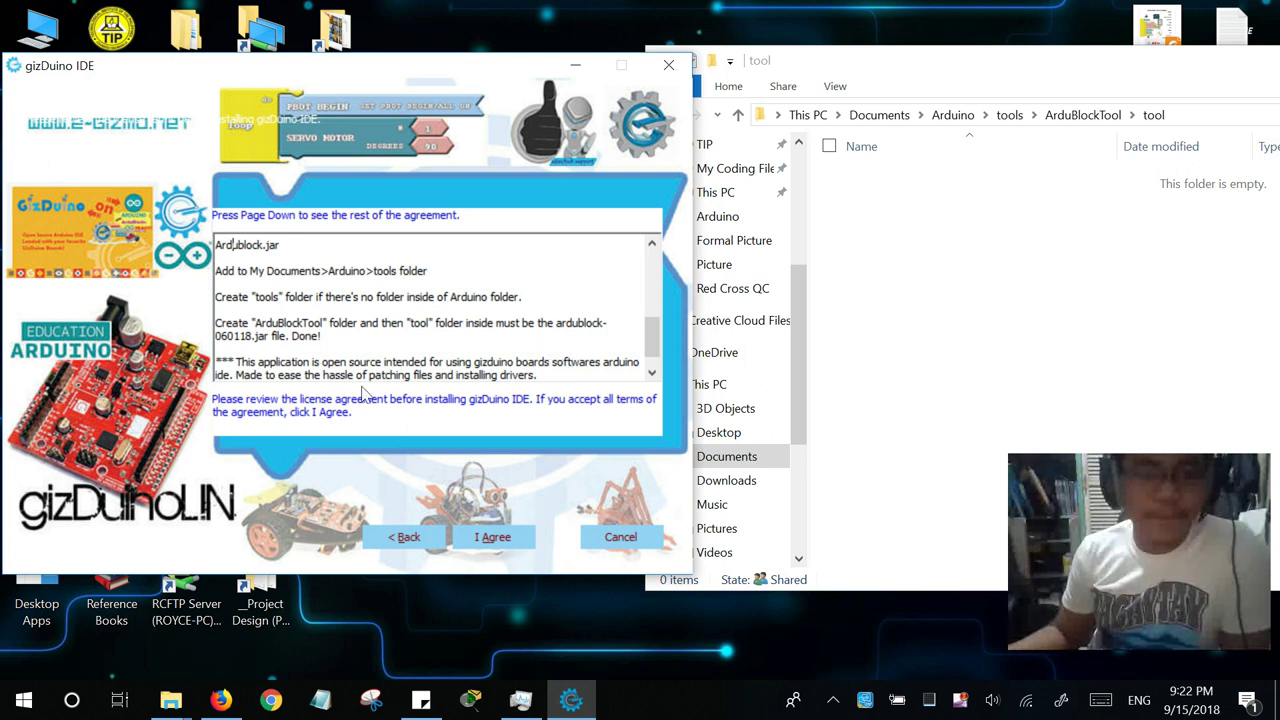
scroll(400, 363, "down", 1)
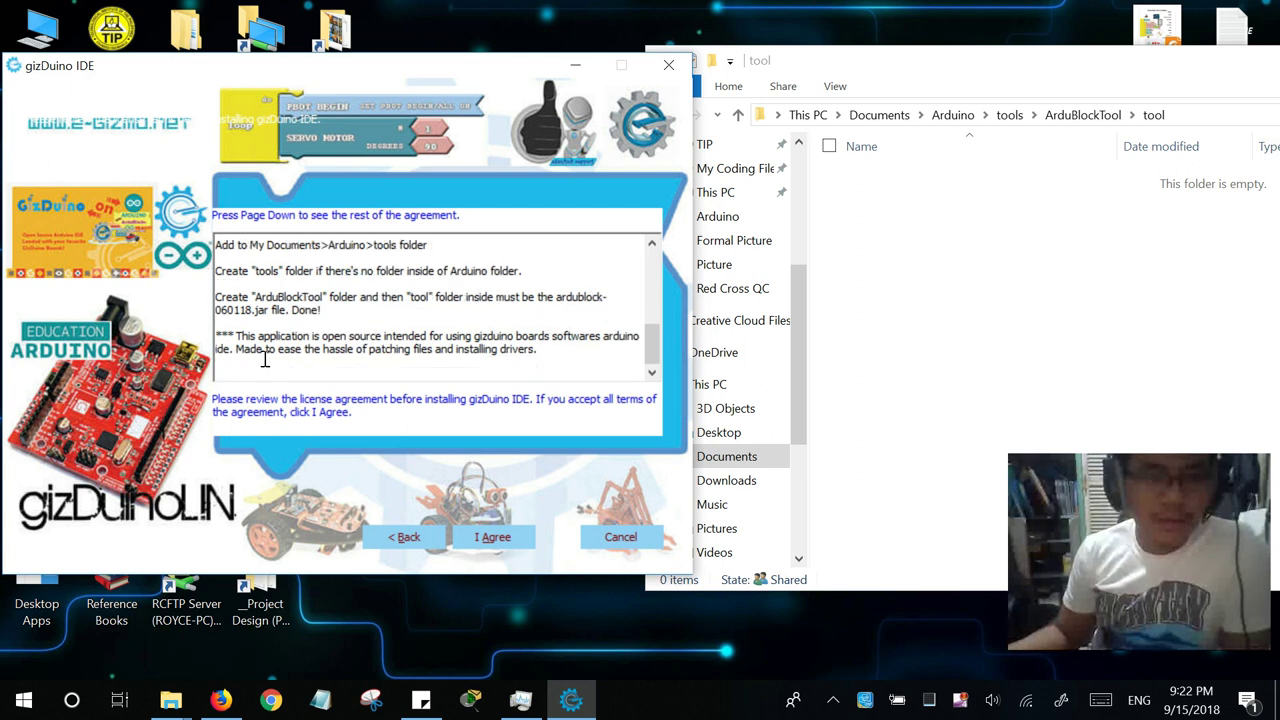
left_click_drag(239, 356, 566, 345)
left_click(566, 345)
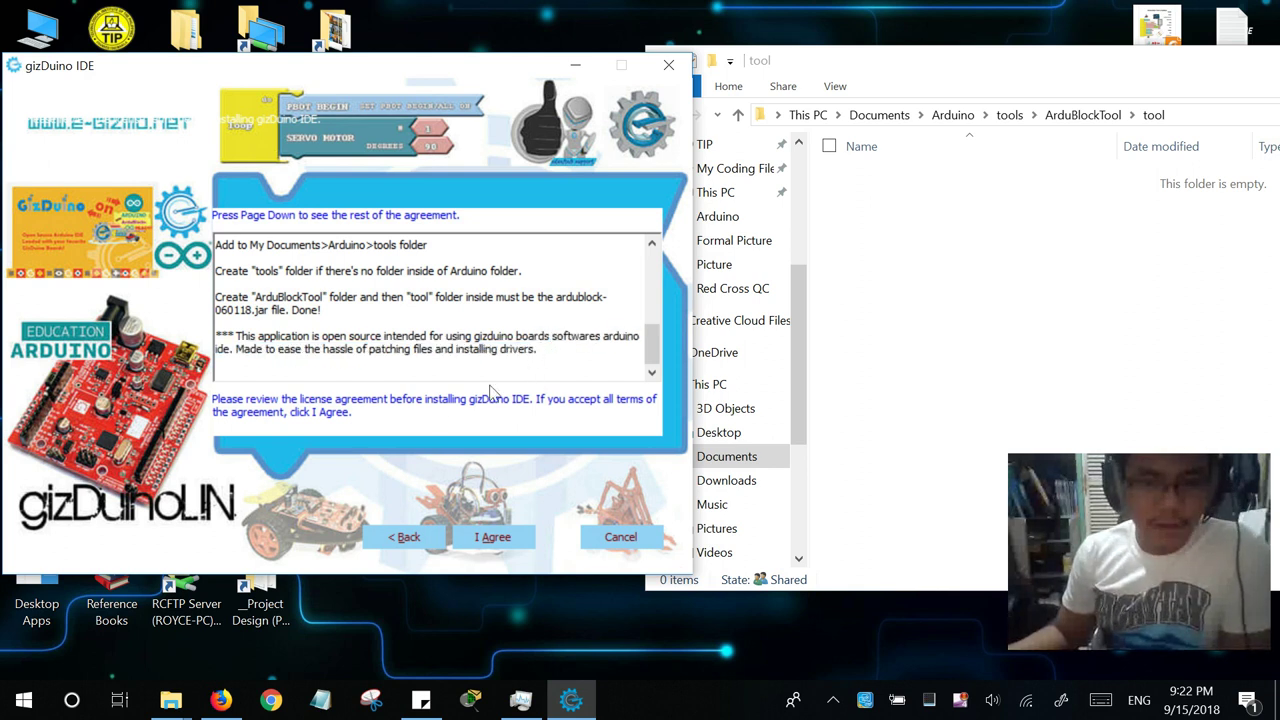
left_click(494, 537)
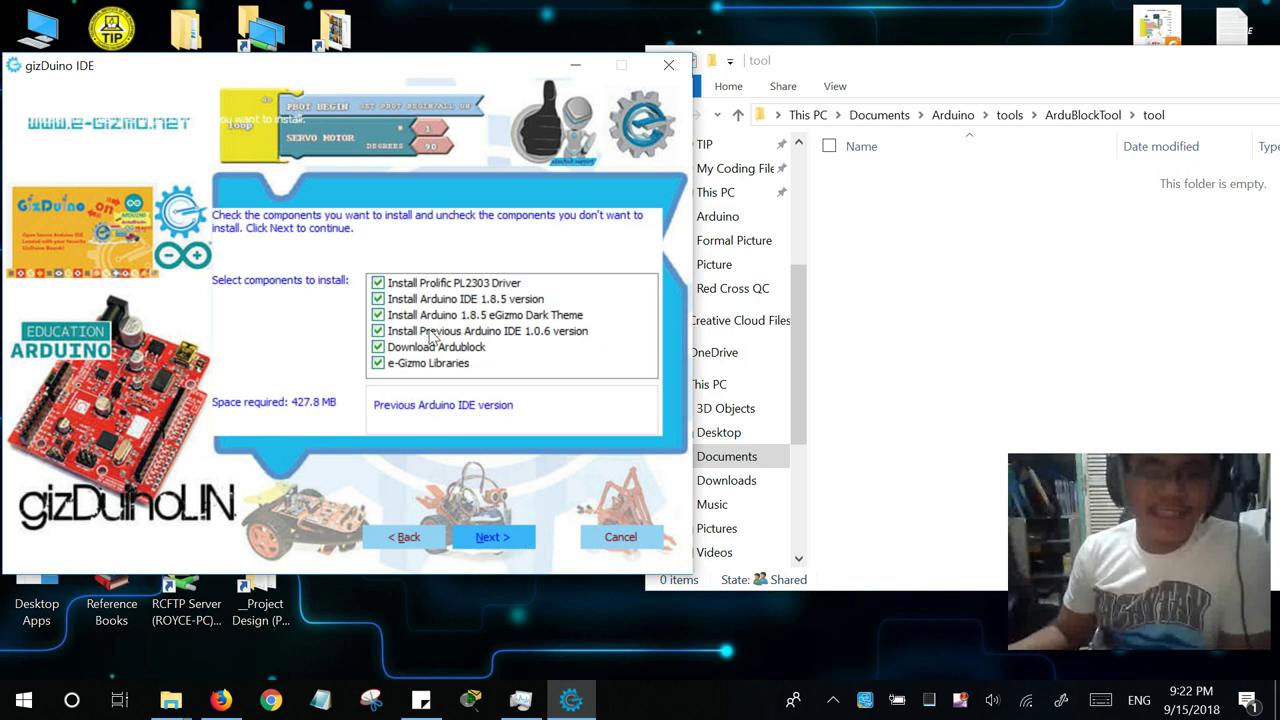
- Exclude the Previous Arduino IDE 1.0.6 version and the Arduino 1.8.5 eGizmo Dark Theme from the components and continue to the install folder
left_click(378, 332)
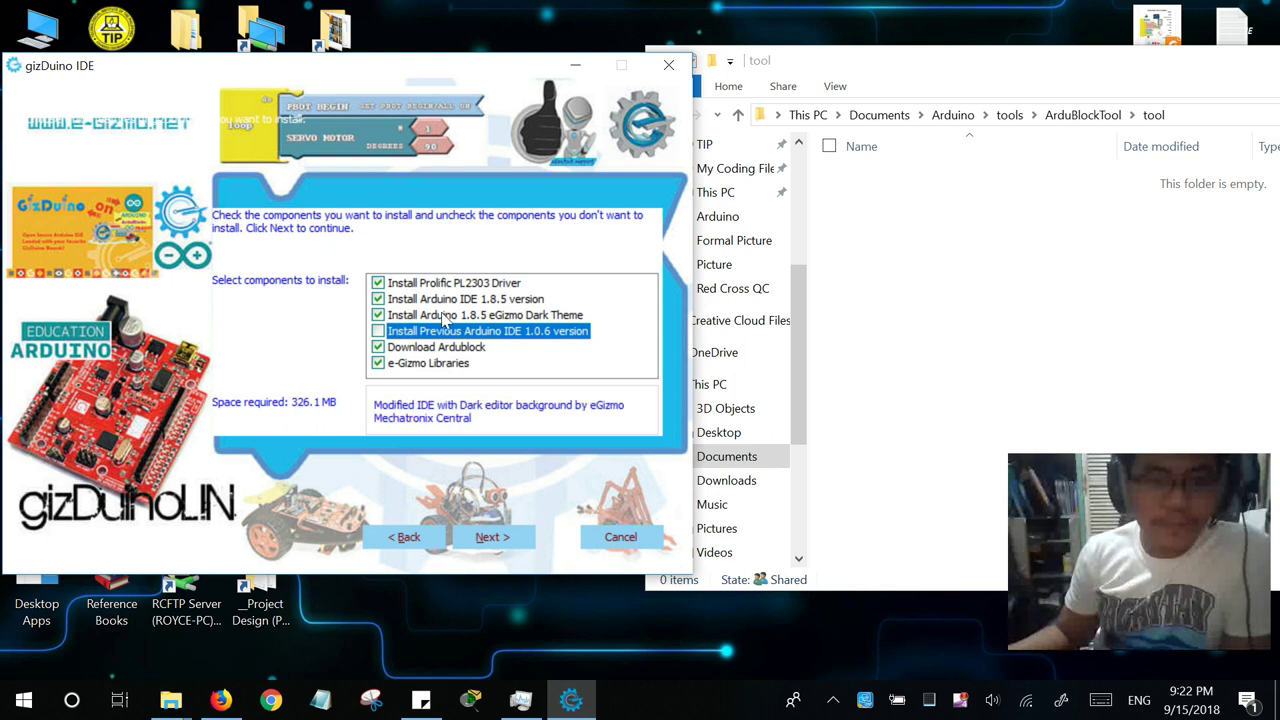
left_click(398, 316)
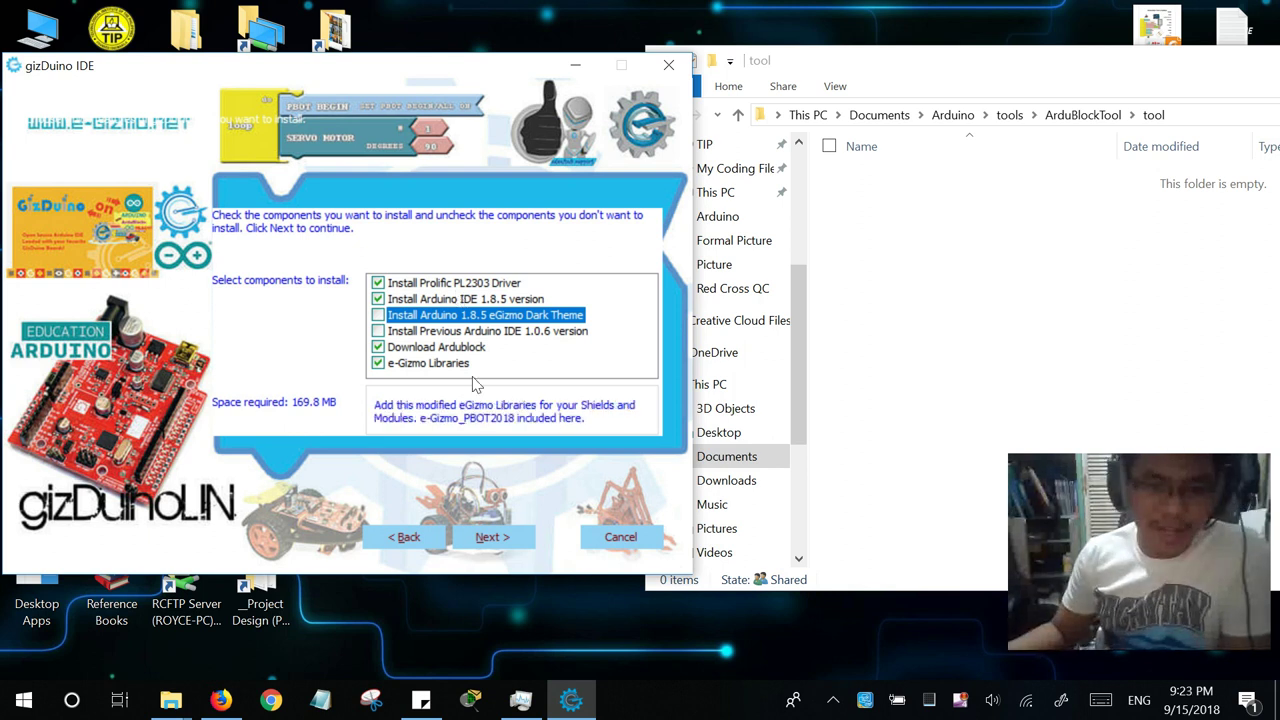
left_click(506, 537)
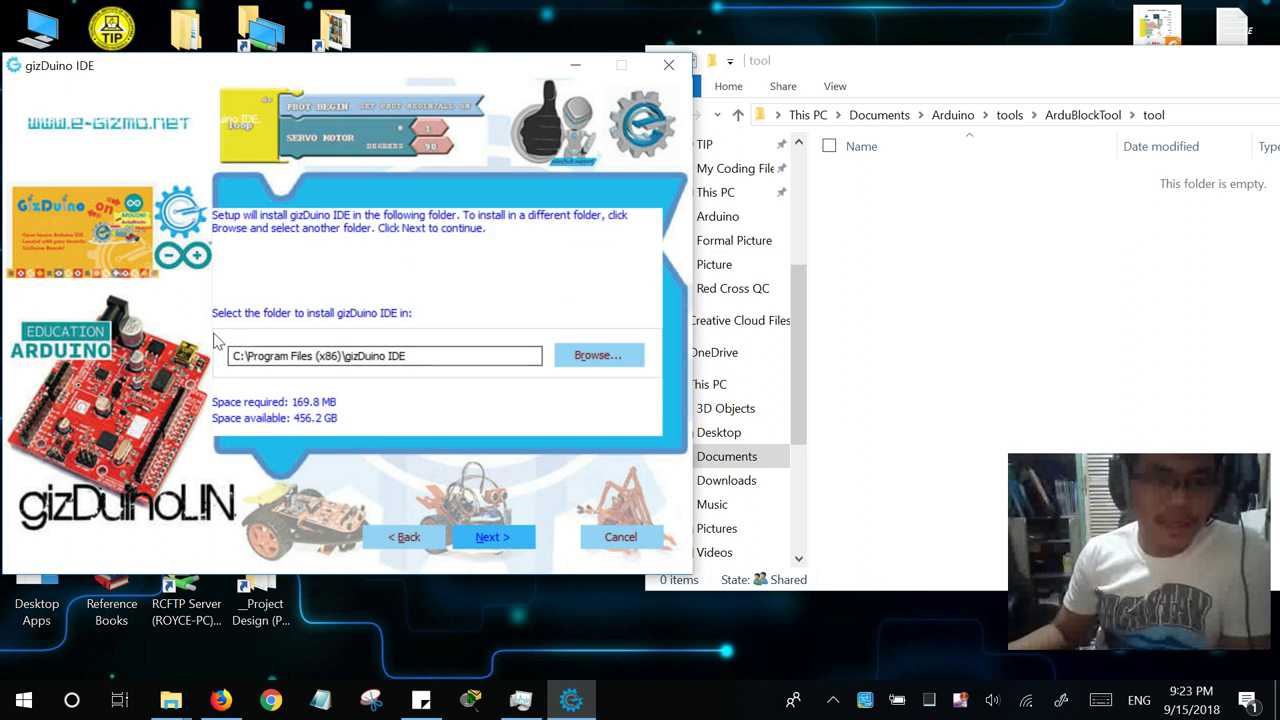
- Copy the install path C:\Program Files (x86)\gizDuino IDE and start the installation in that folder
triple_click(435, 354)
right_click(383, 364)
left_click(418, 424)
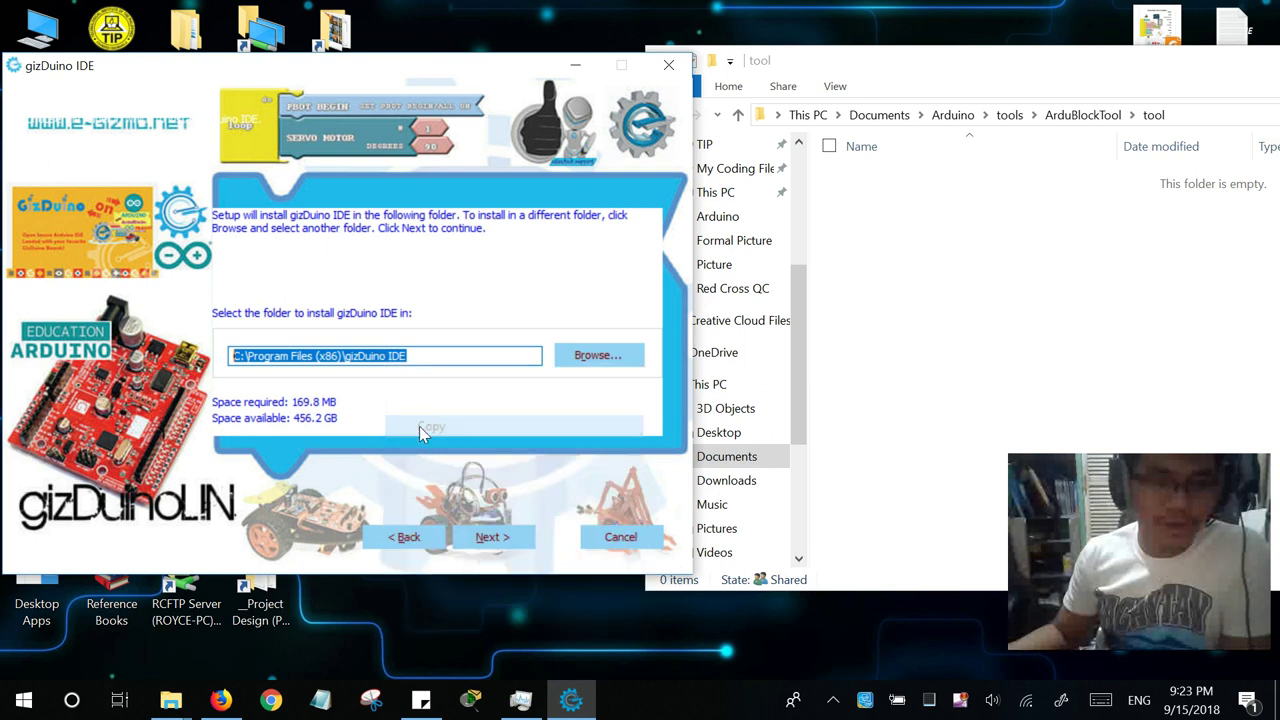
left_click(519, 543)
left_click(517, 536)
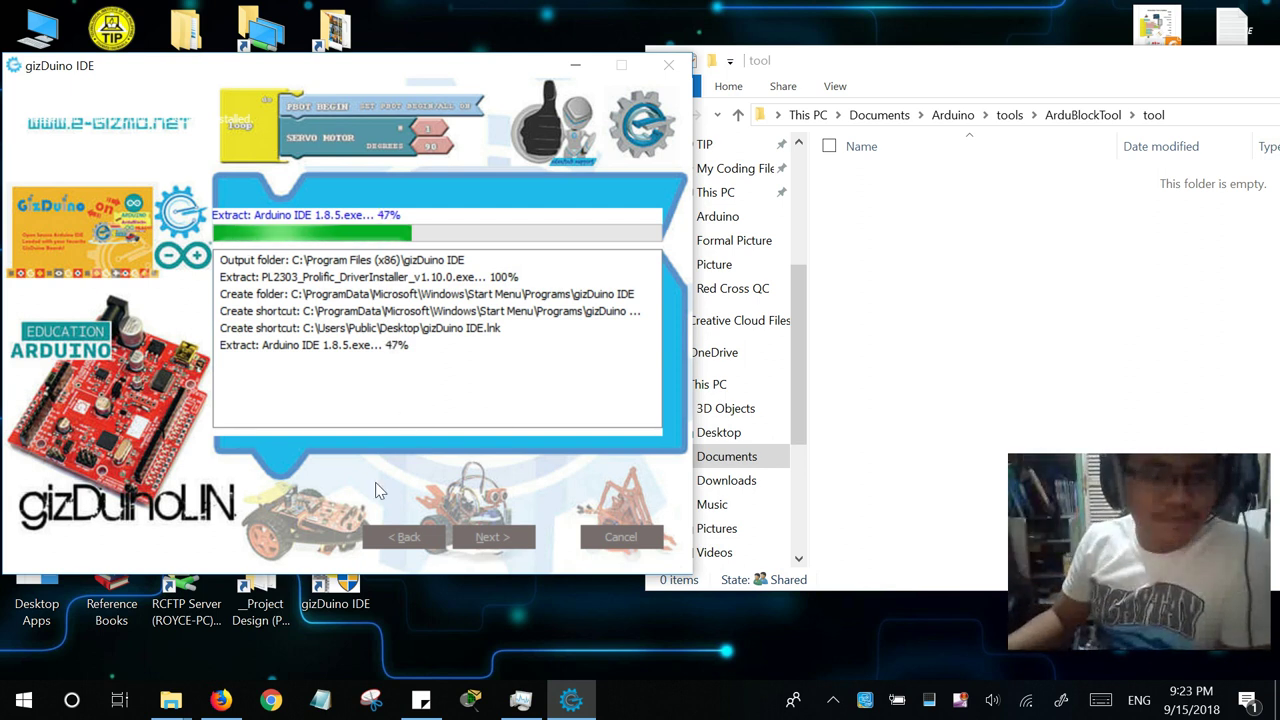
- Switch to Firefox and go from the e-Bot (Sumo Bot) page to the e-Gizmo store's home page
mouse_move(226, 707)
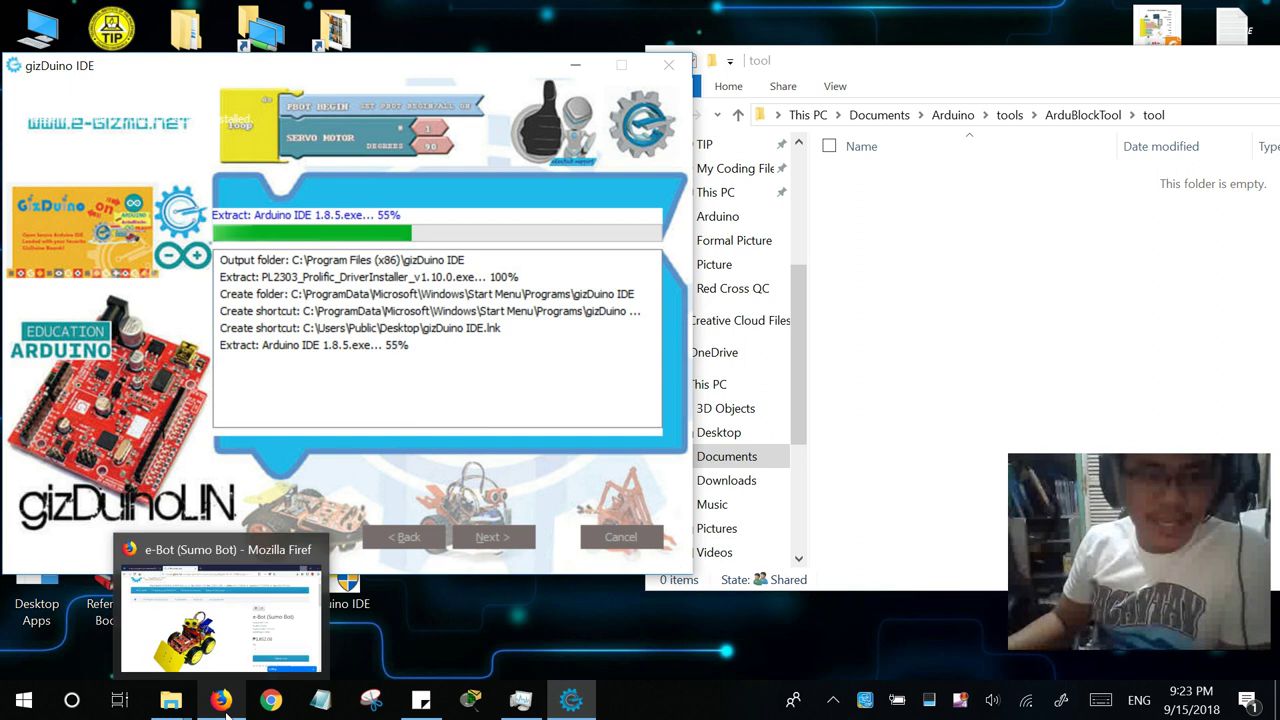
left_click(226, 707)
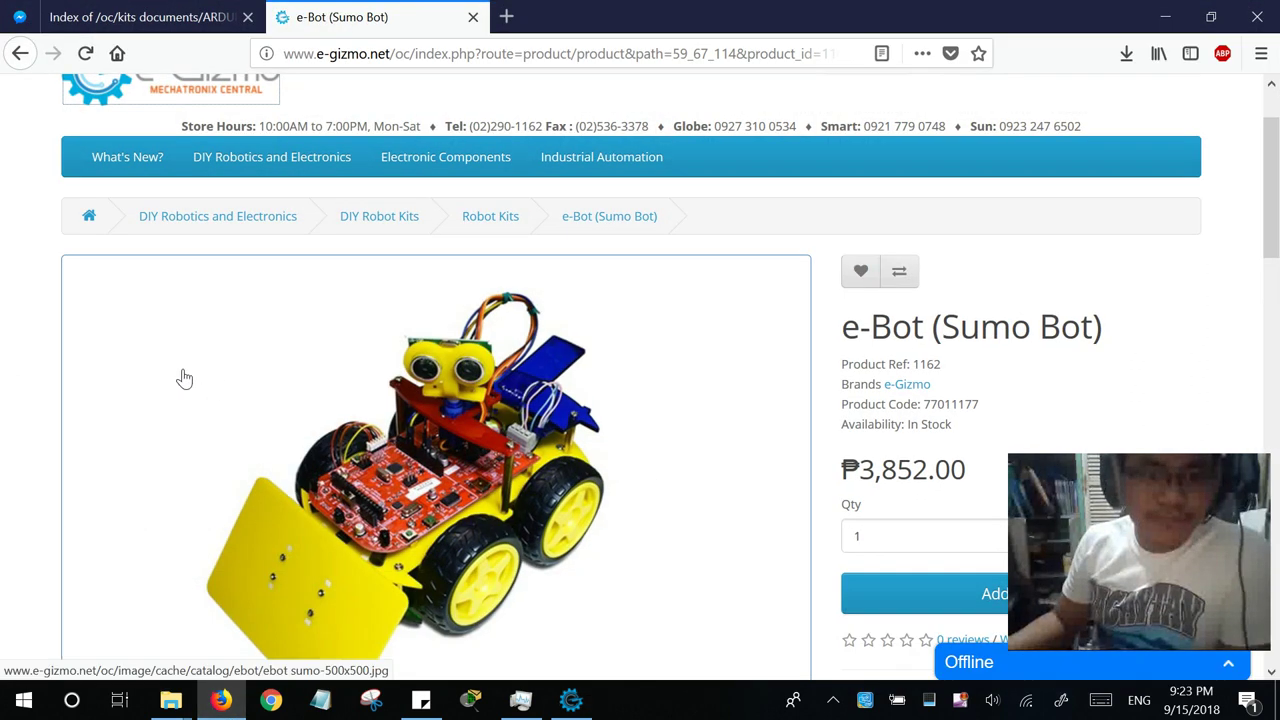
scroll(45, 250, "up", 2)
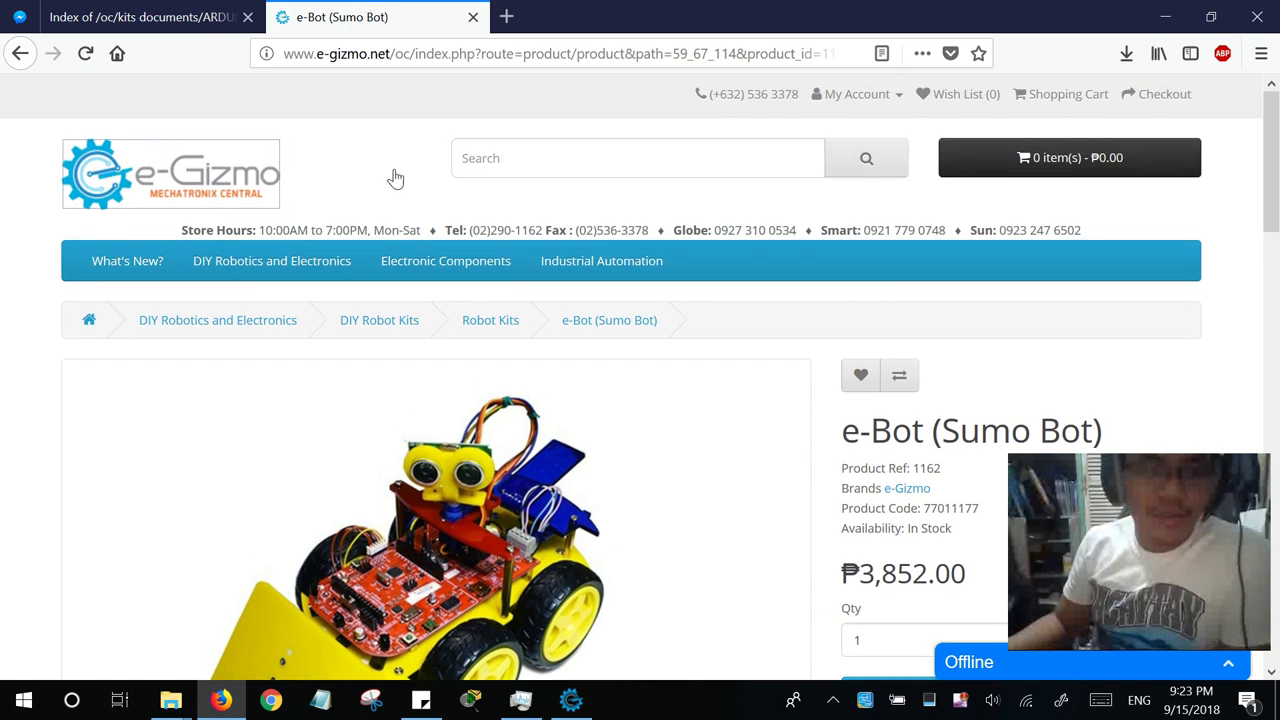
left_click(160, 188)
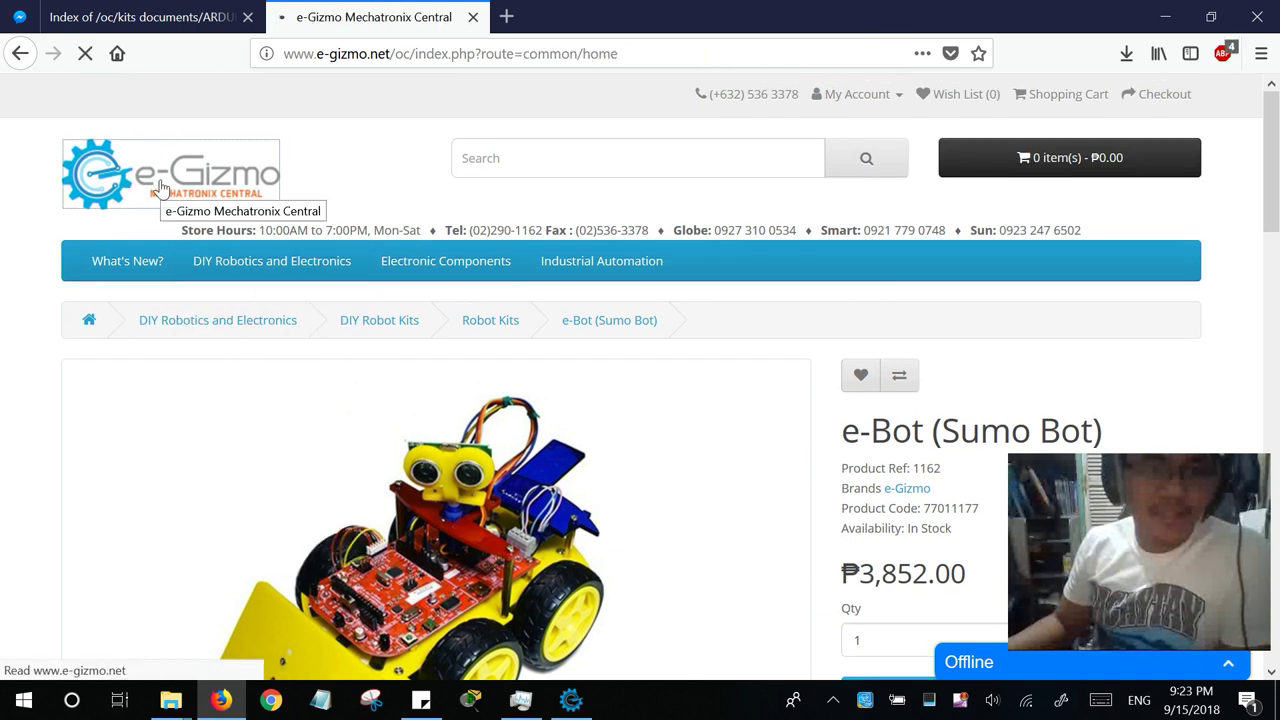
- Look through the home page's banners, featured kits and modules, featured components and latest products
scroll(211, 270, "down", 2)
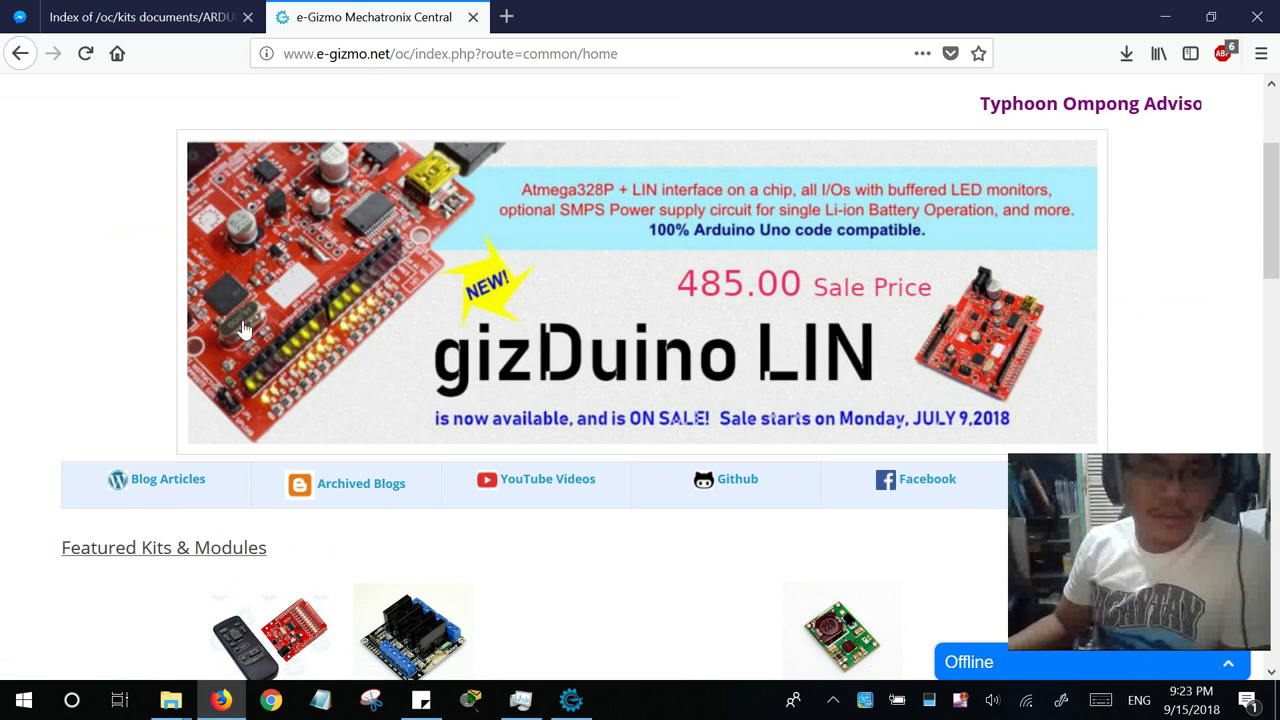
scroll(205, 230, "up", 3)
scroll(200, 185, "down", 5)
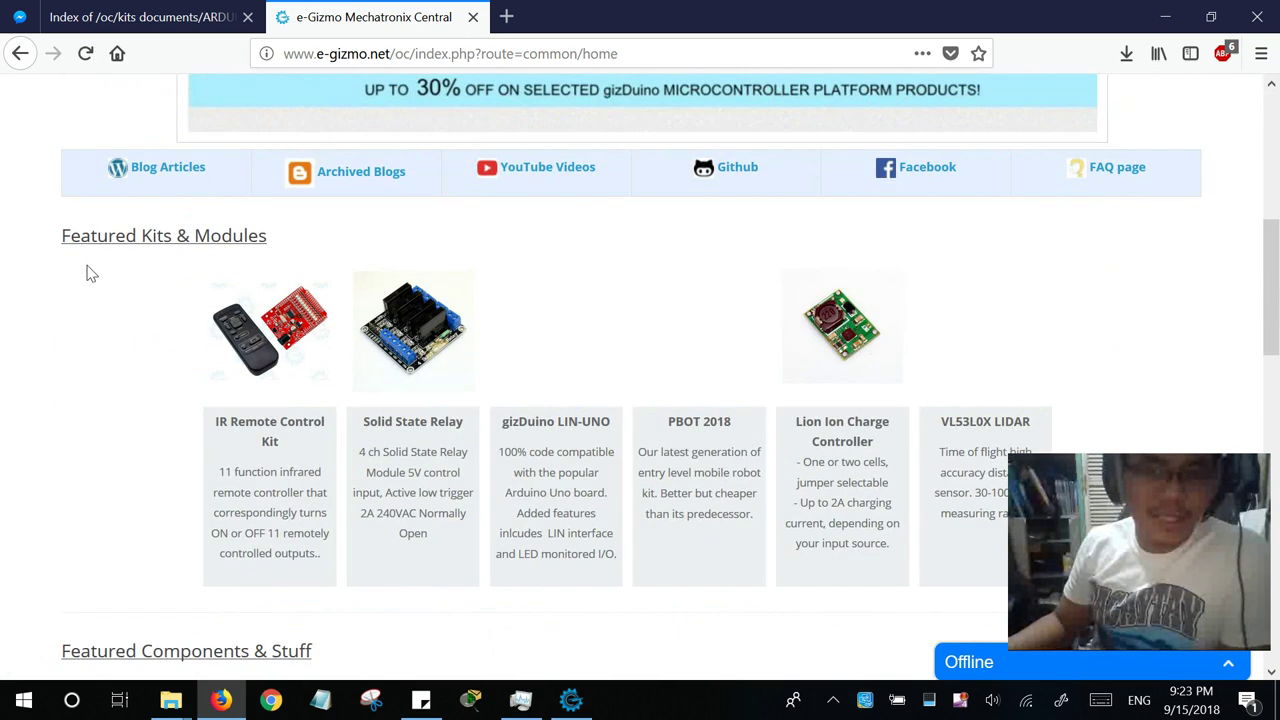
scroll(90, 275, "down", 2)
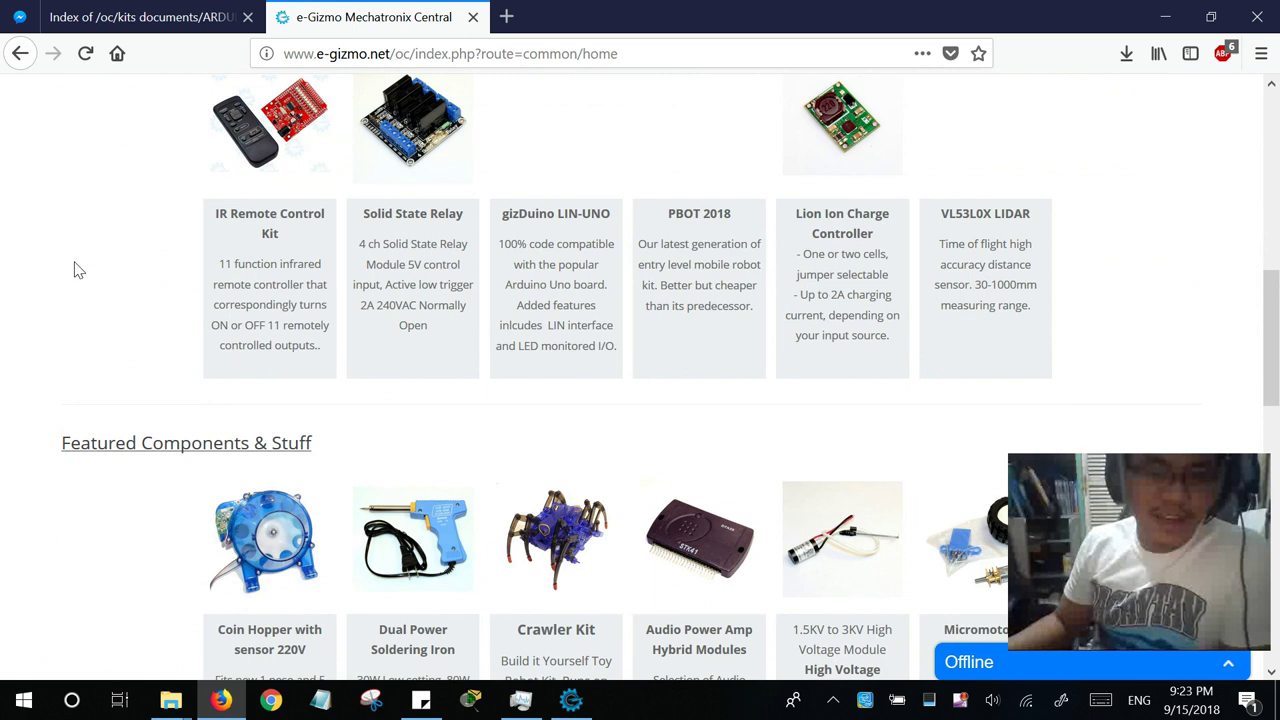
scroll(79, 270, "down", 1)
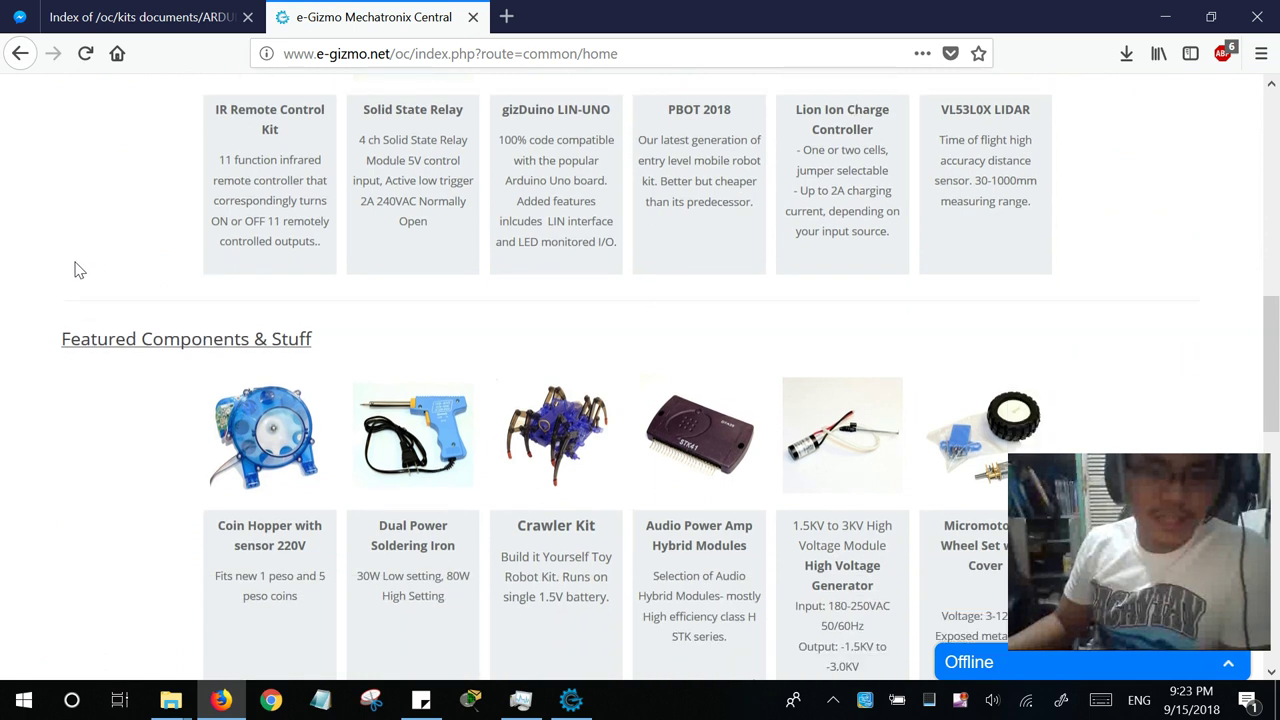
scroll(85, 280, "down", 3)
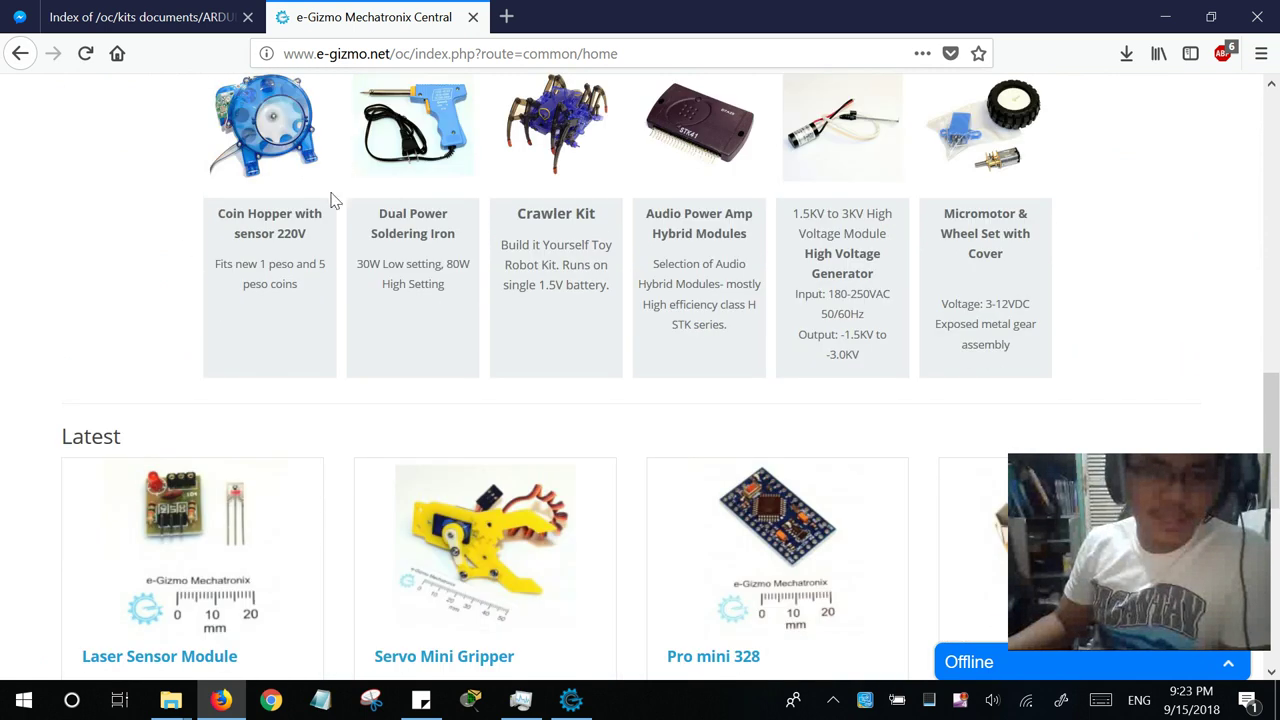
scroll(336, 282, "down", 2)
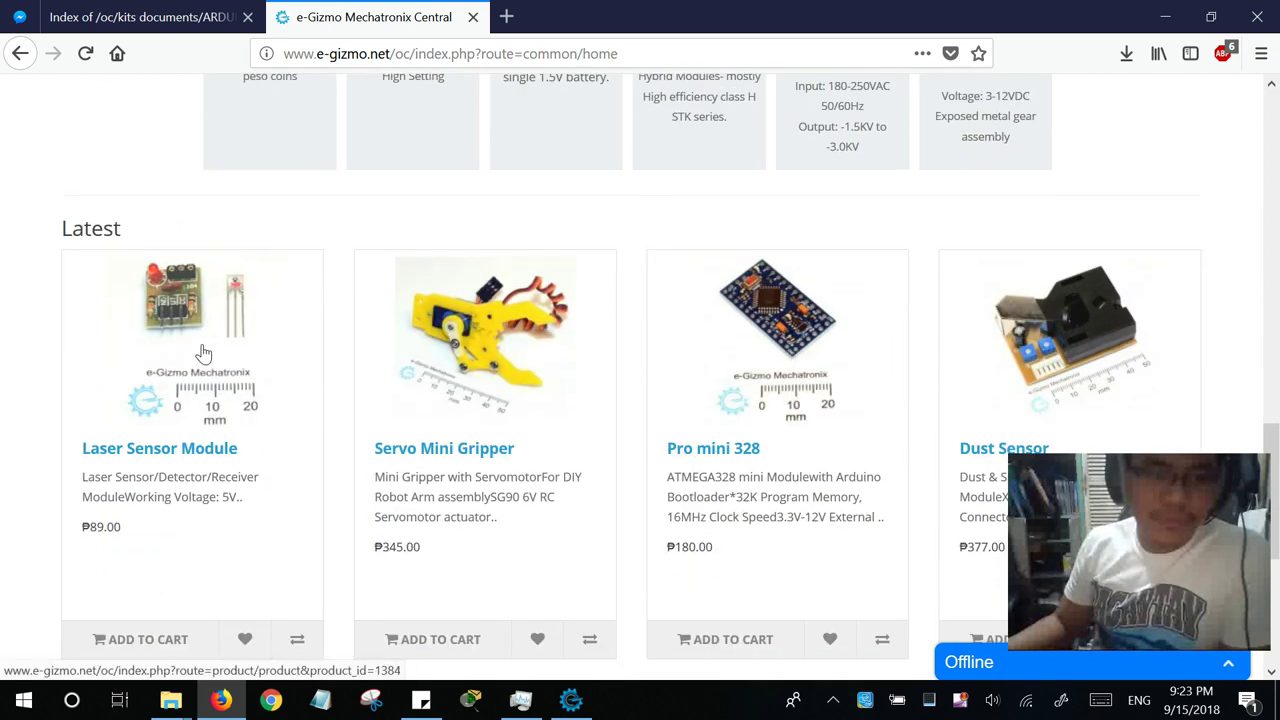
scroll(434, 414, "down", 2)
scroll(414, 336, "up", 1)
scroll(414, 343, "up", 6)
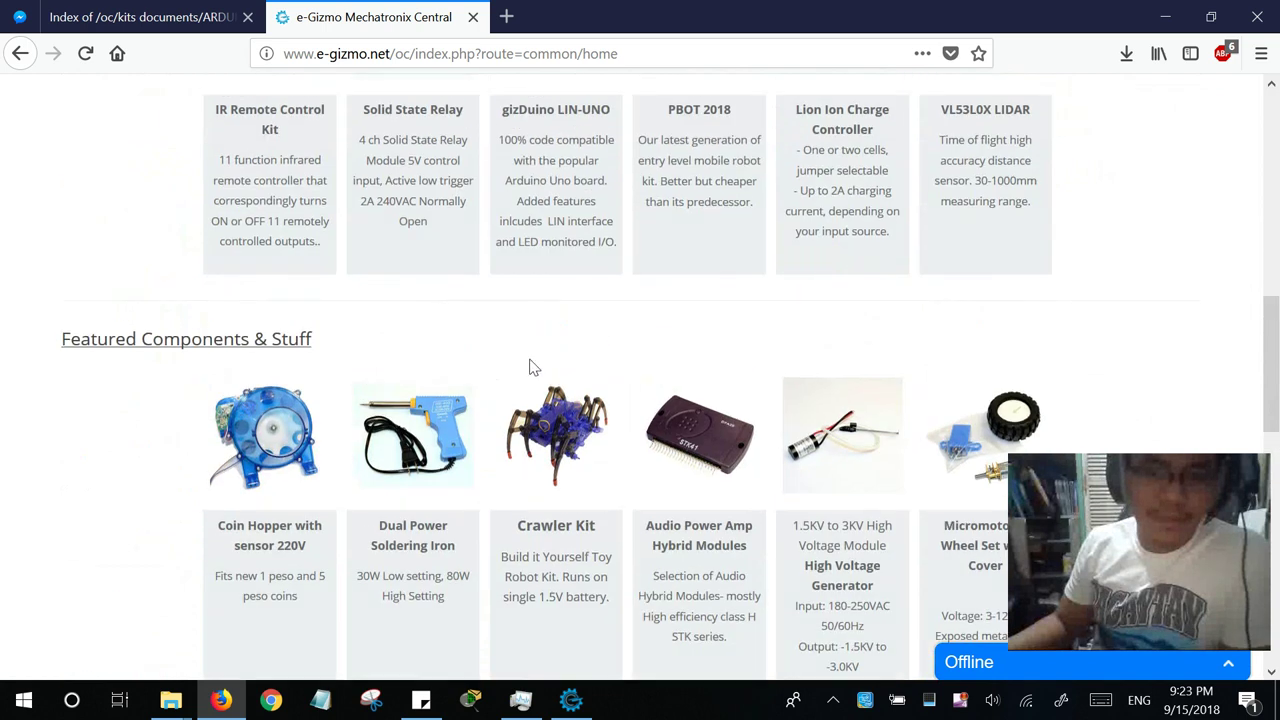
scroll(583, 337, "up", 5)
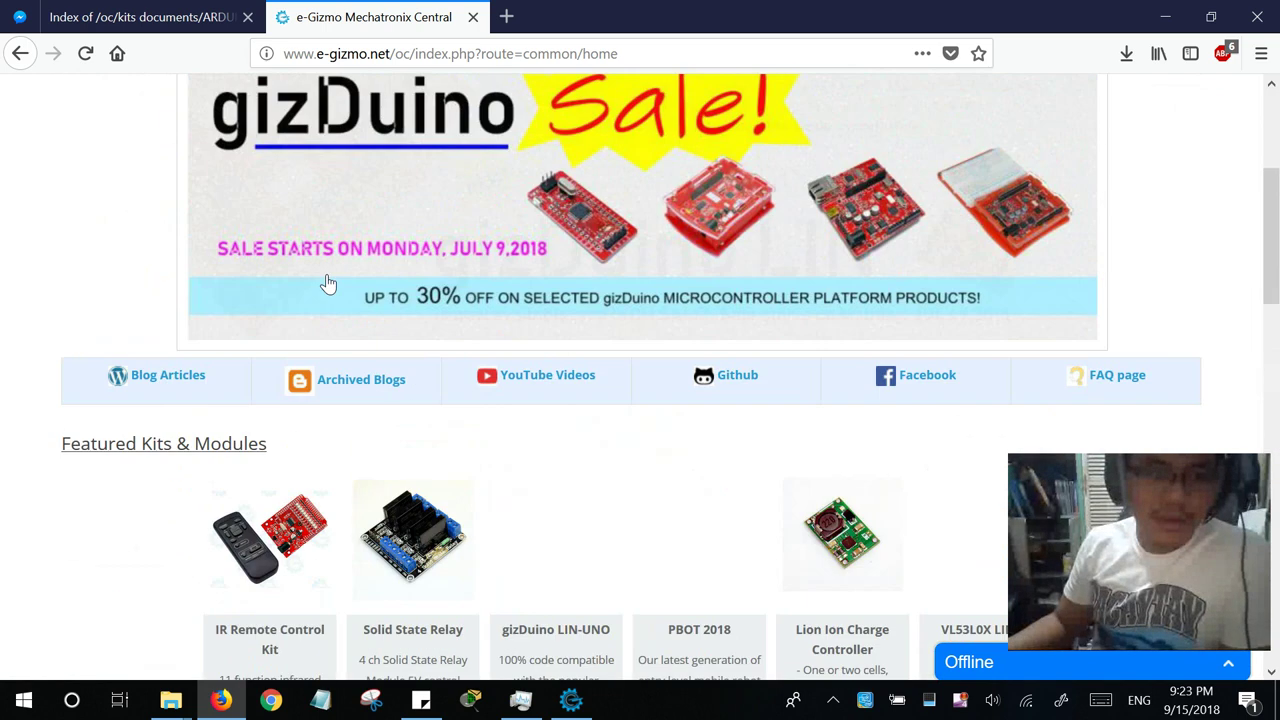
scroll(225, 308, "up", 2)
- Open the DIY Robot Kits category of DIY Robotics and Electronics and narrow it to Robot Kits
mouse_move(251, 157)
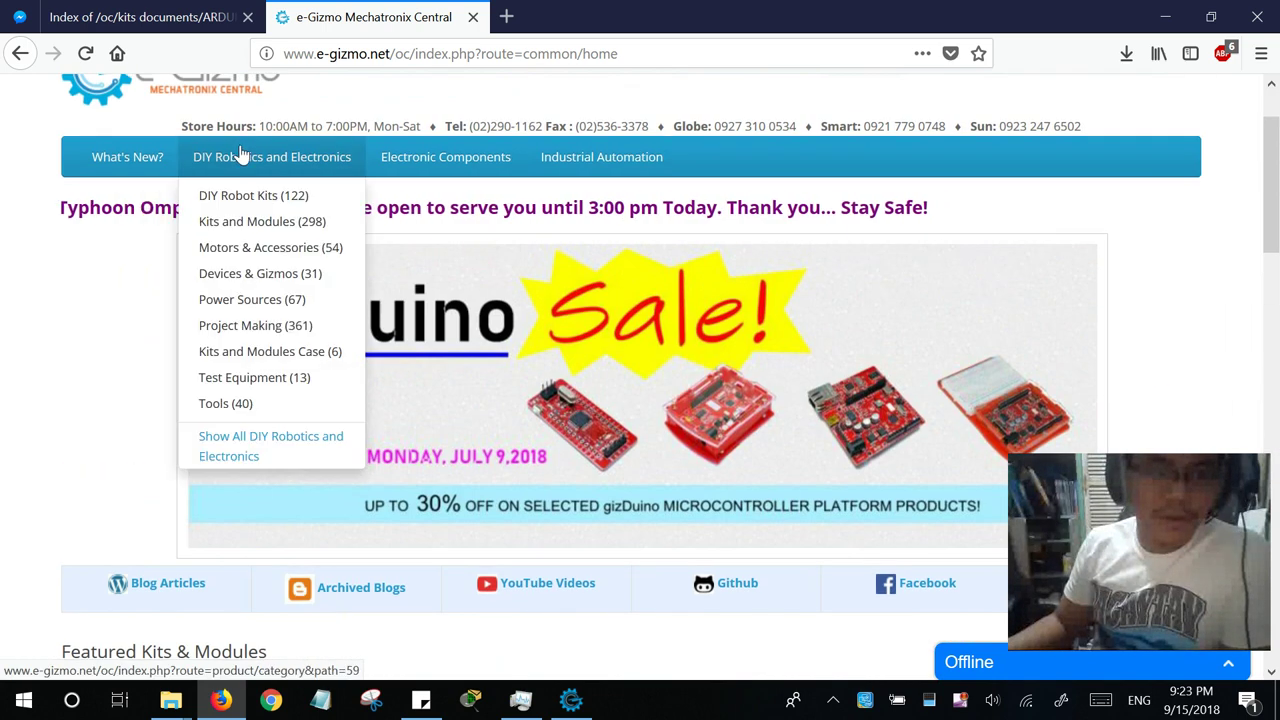
left_click(281, 200)
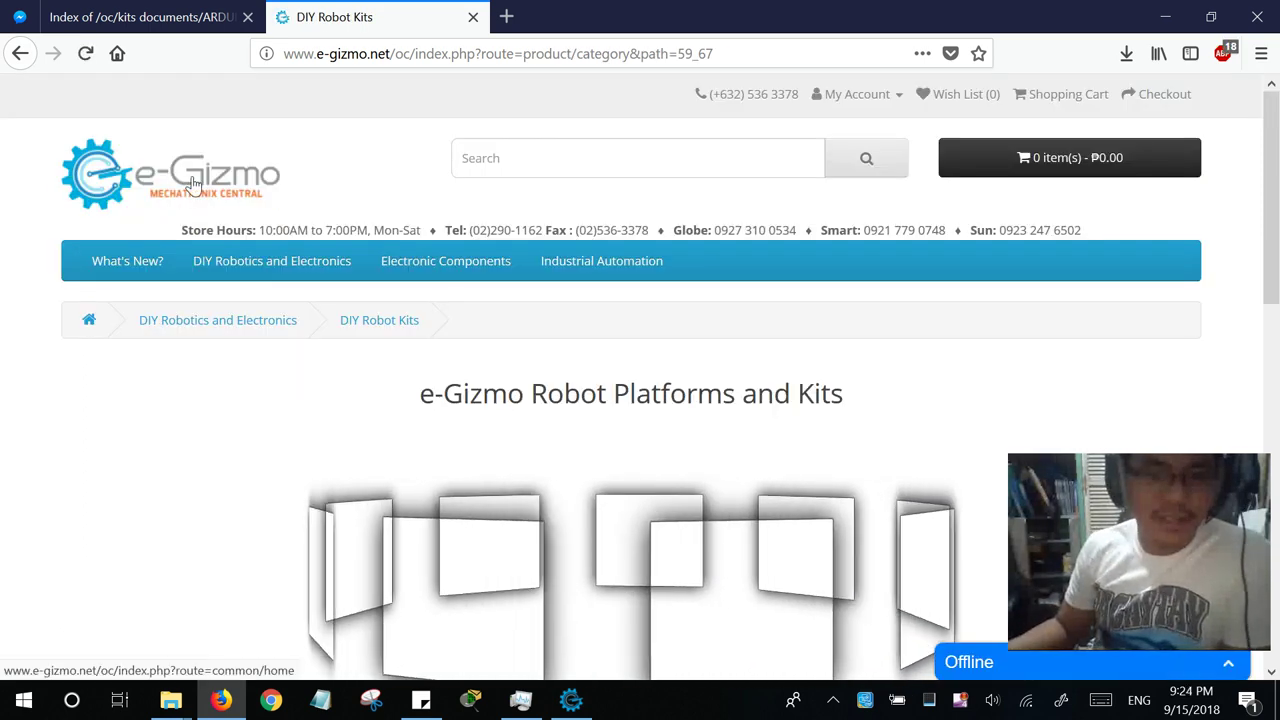
mouse_move(272, 260)
scroll(287, 204, "down", 3)
scroll(260, 200, "down", 4)
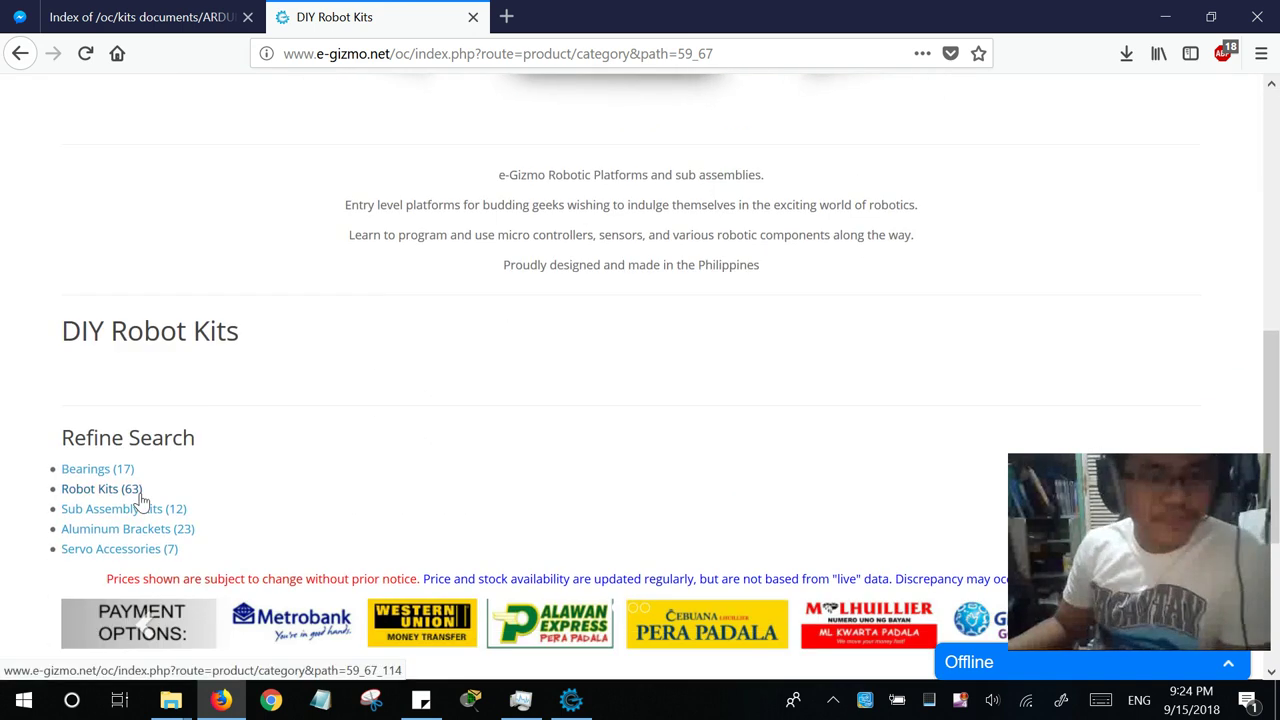
left_click(141, 492)
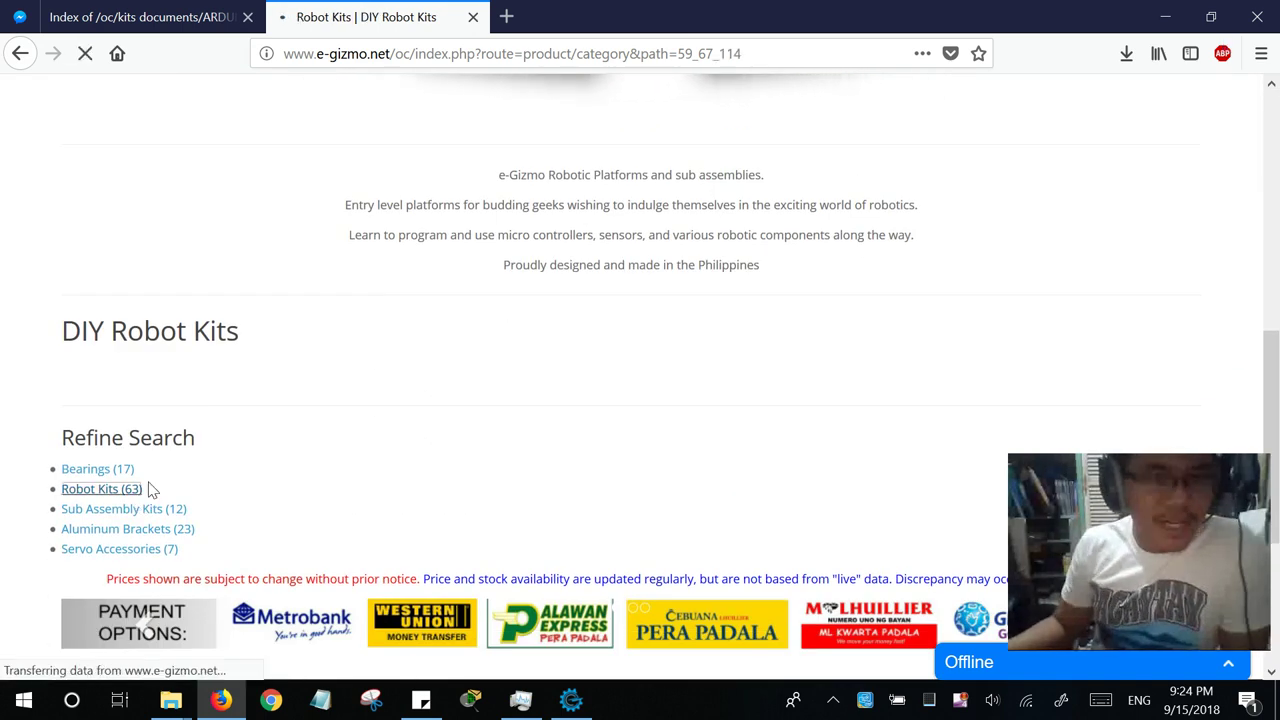
- Browse the Robot Kits listing, request its page 2, and open the e-Bot (Sumo Bot) product page
scroll(40, 355, "down", 5)
scroll(43, 351, "down", 9)
scroll(80, 320, "up", 6)
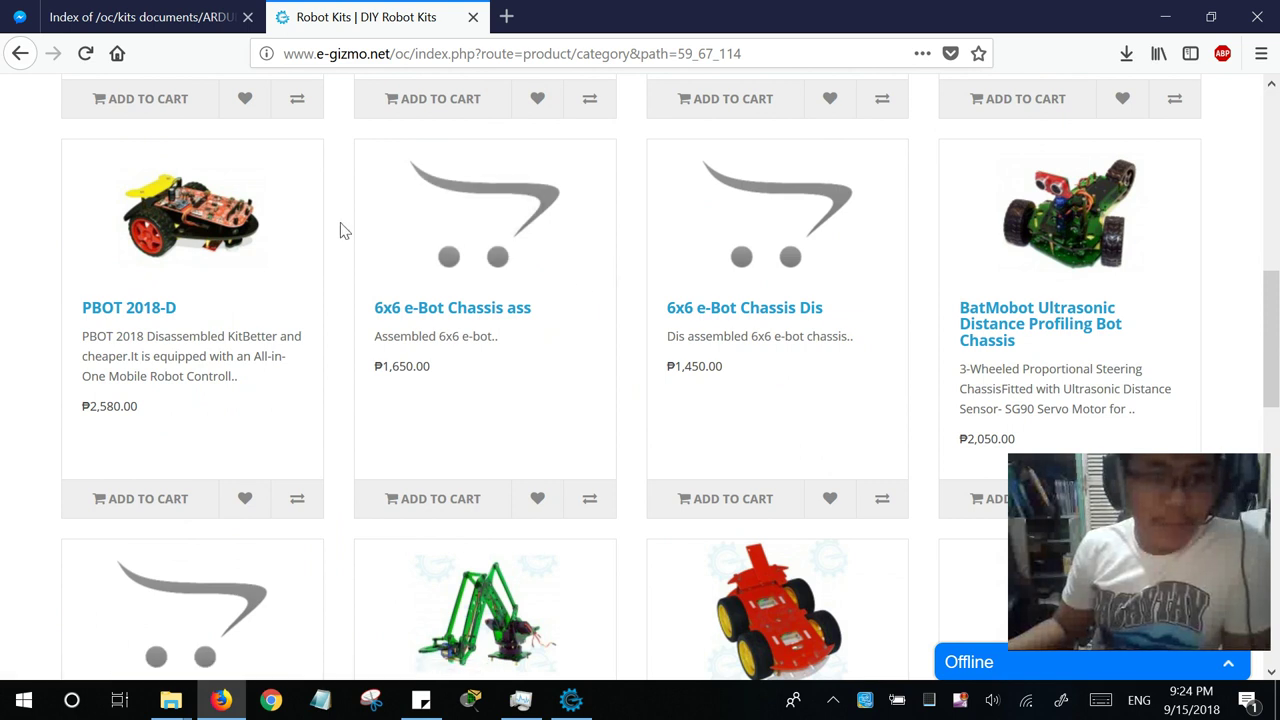
scroll(400, 245, "down", 5)
scroll(850, 415, "down", 3)
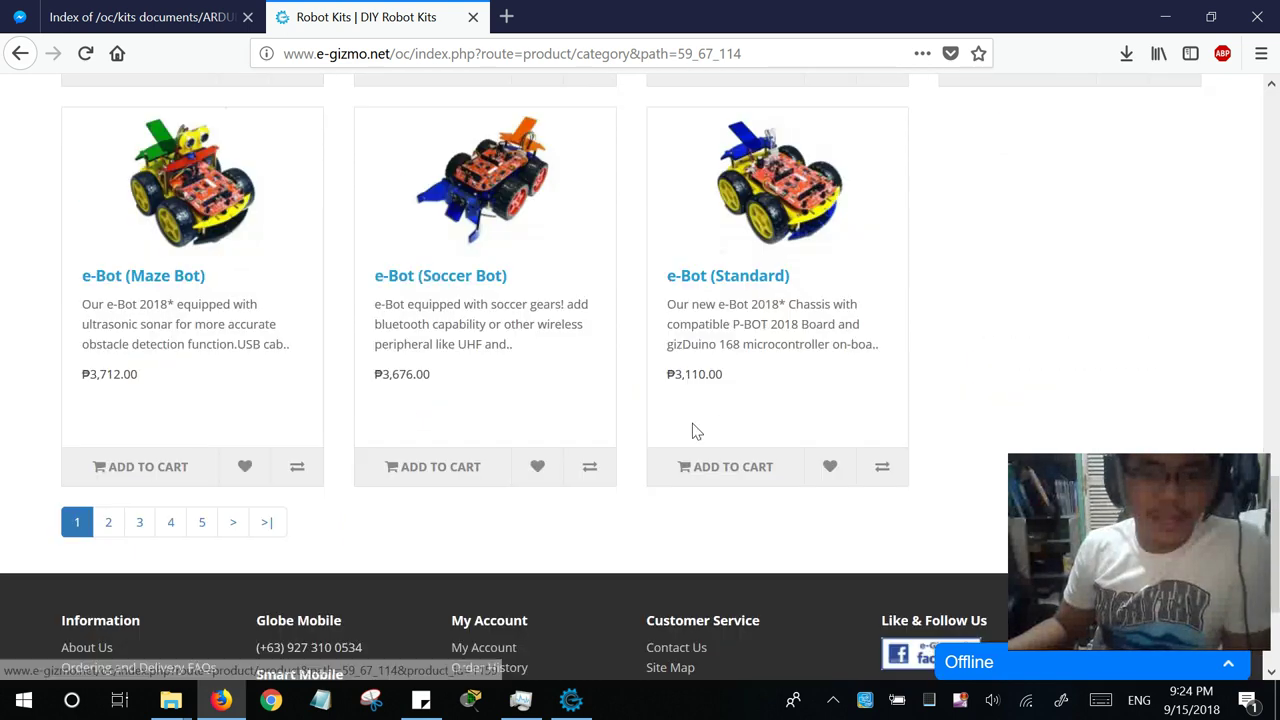
left_click(105, 527)
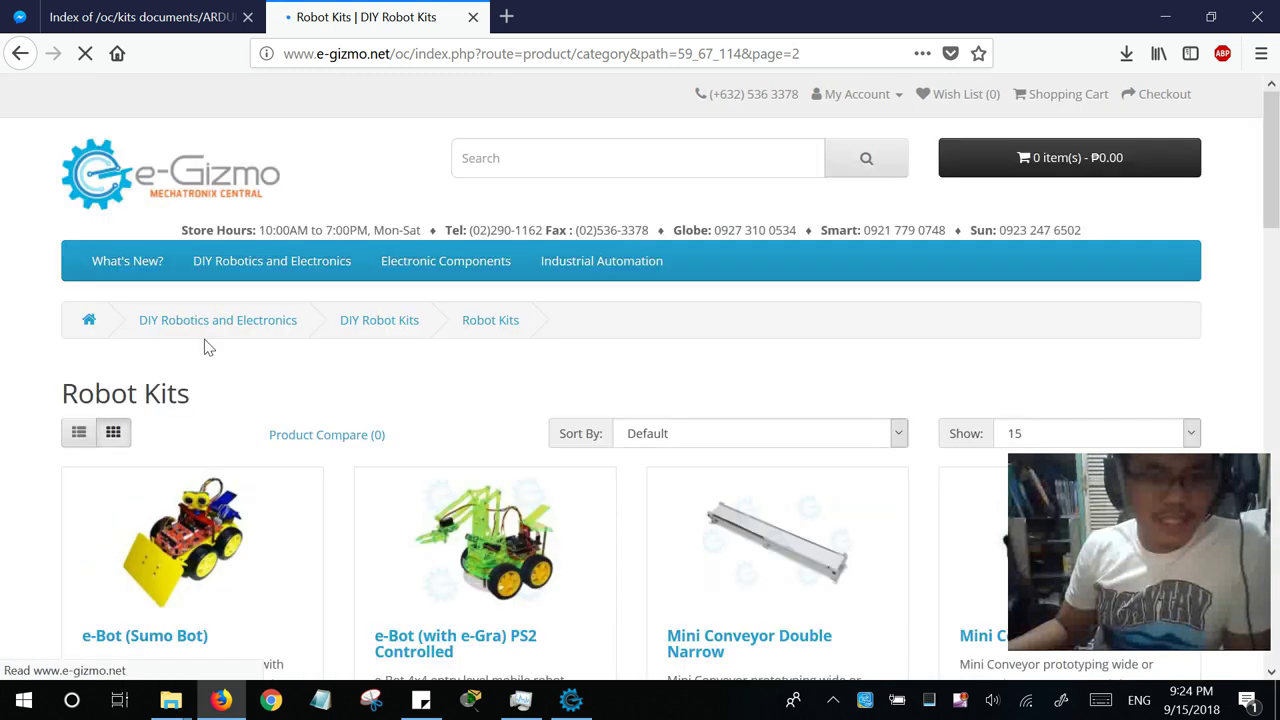
scroll(211, 330, "down", 2)
left_click(218, 352)
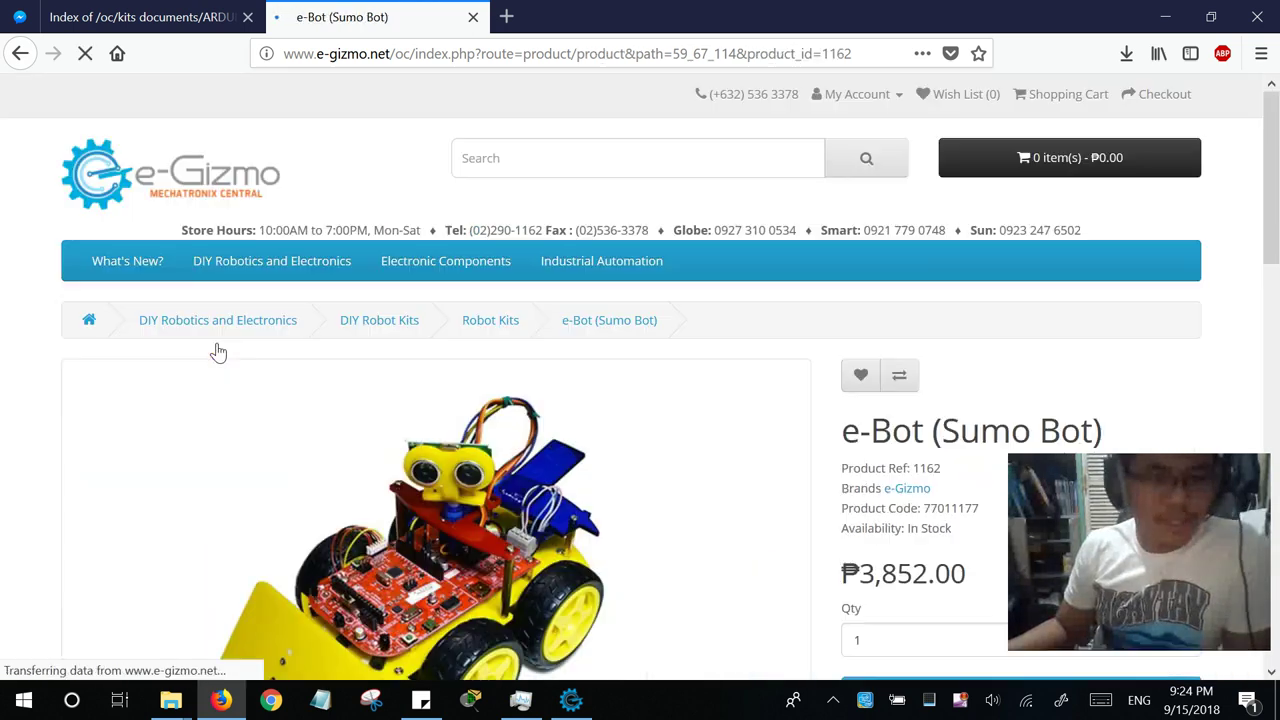
- Look over the e-Bot (Sumo Bot) product page
scroll(218, 353, "down", 1)
scroll(190, 310, "down", 4)
scroll(69, 309, "up", 2)
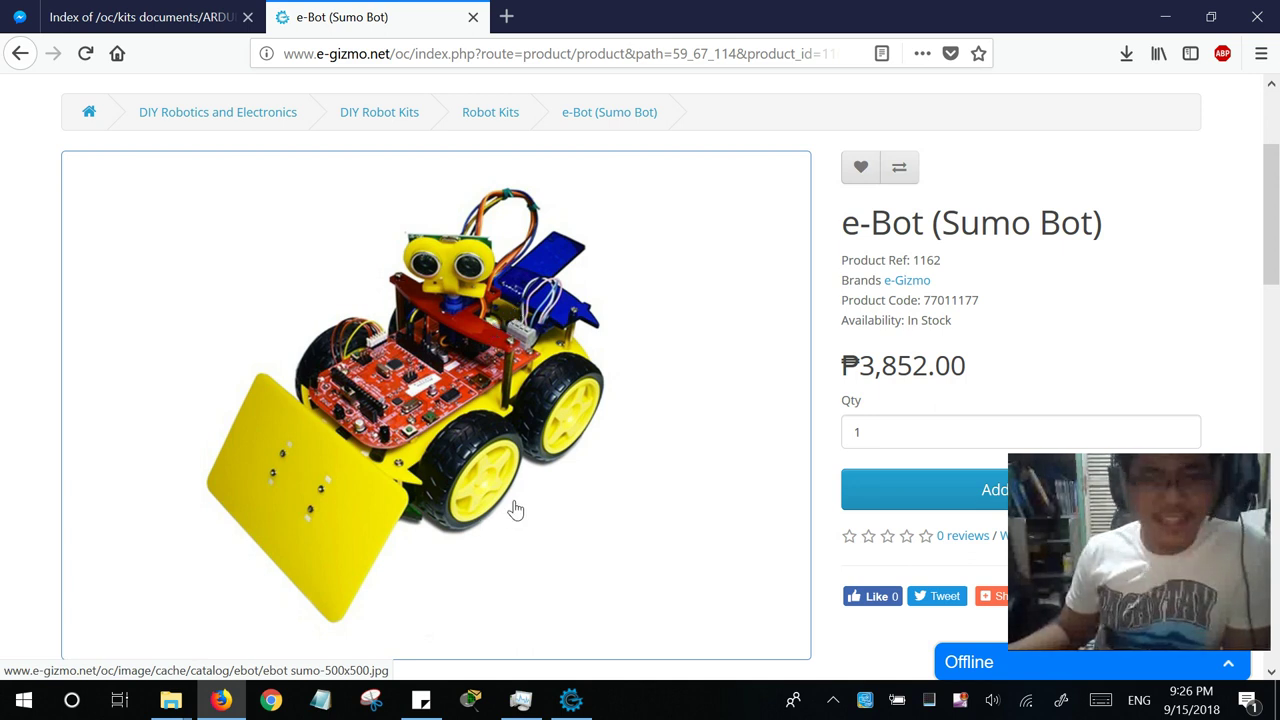
- Switch to the gizDuino IDE setup, finish it with Run gizDuino IDE enabled, and minimize the browser
left_click(571, 700)
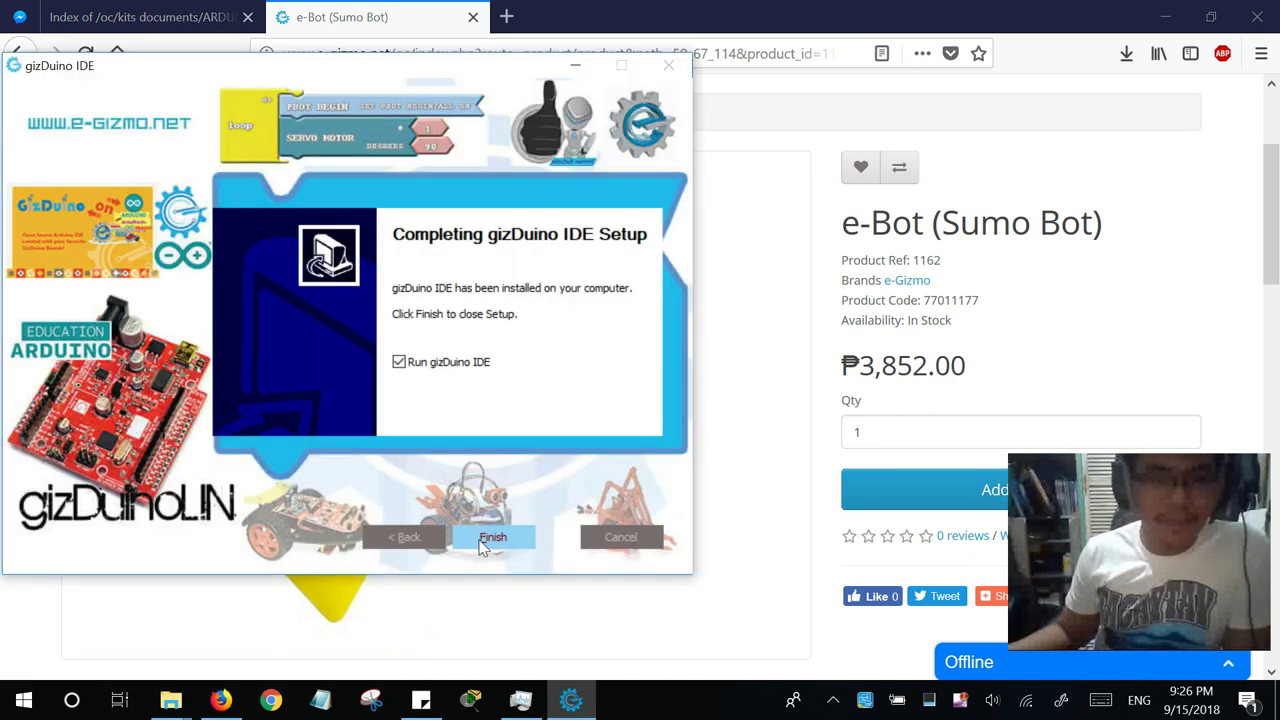
left_click(484, 543)
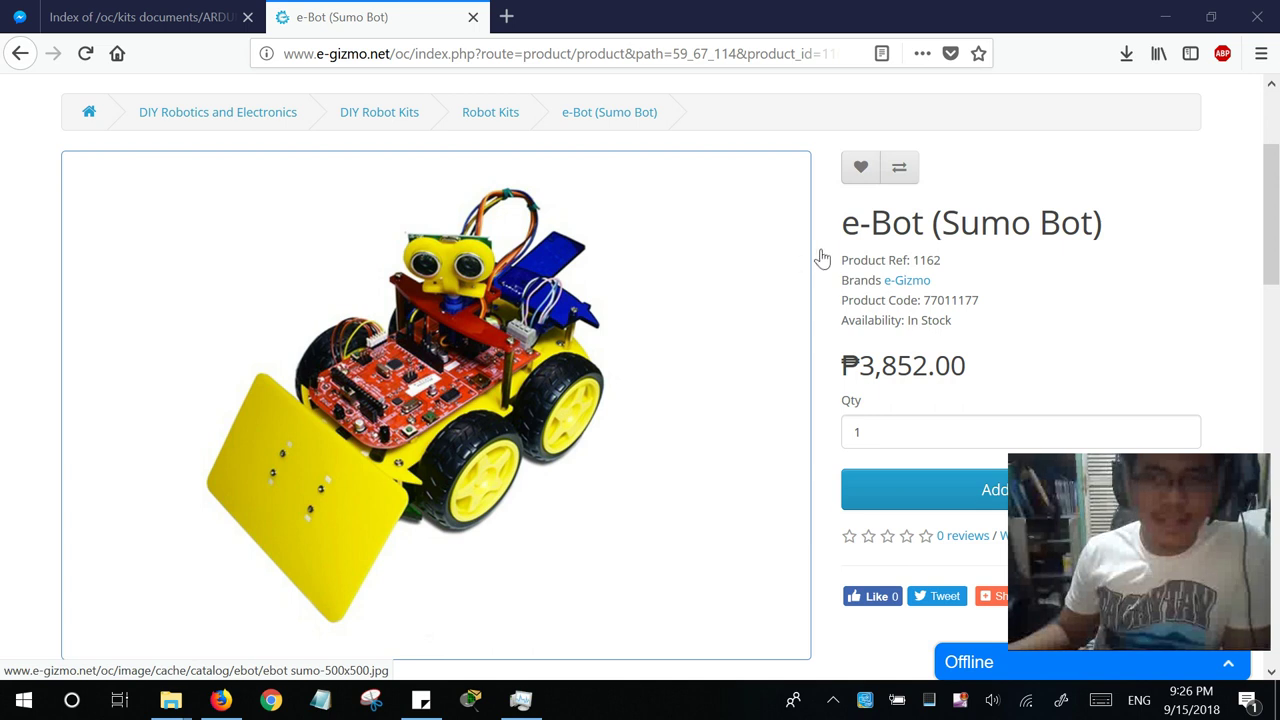
left_click(1175, 8)
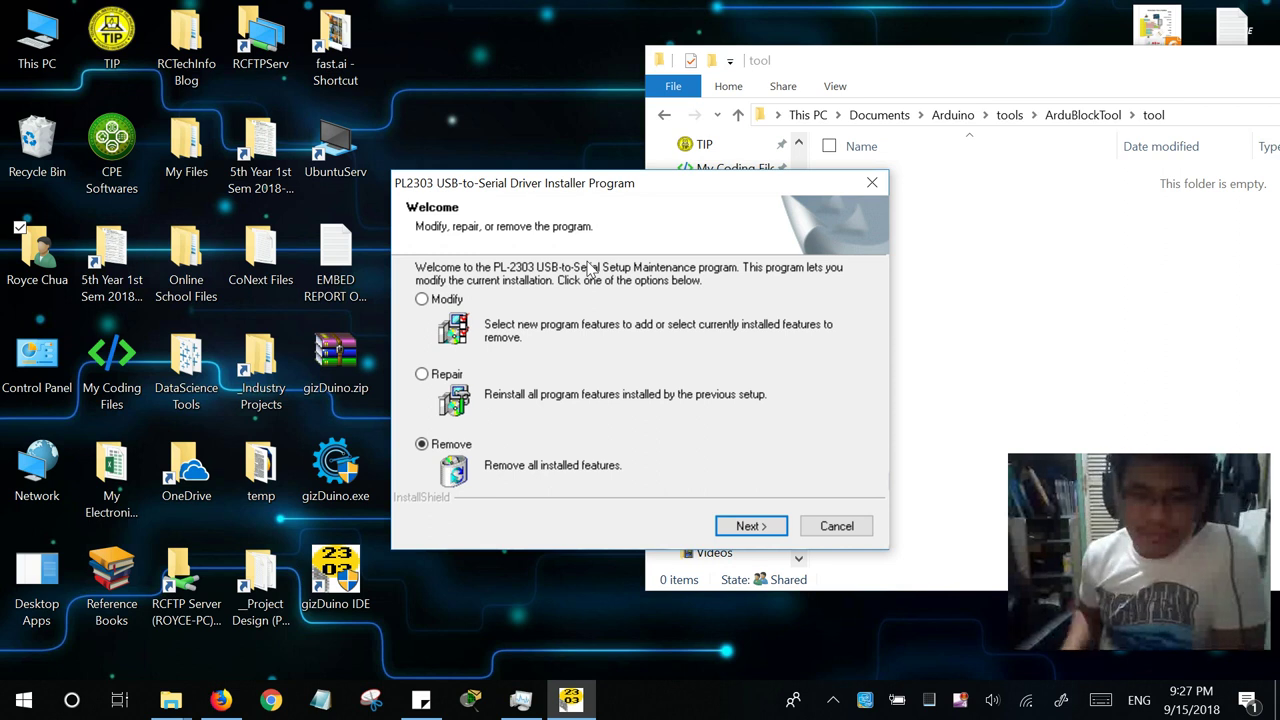
- Cancel the PL2303 USB-to-Serial Driver Installer, confirm leaving the setup, and finish the wizard
left_click(832, 528)
left_click(670, 422)
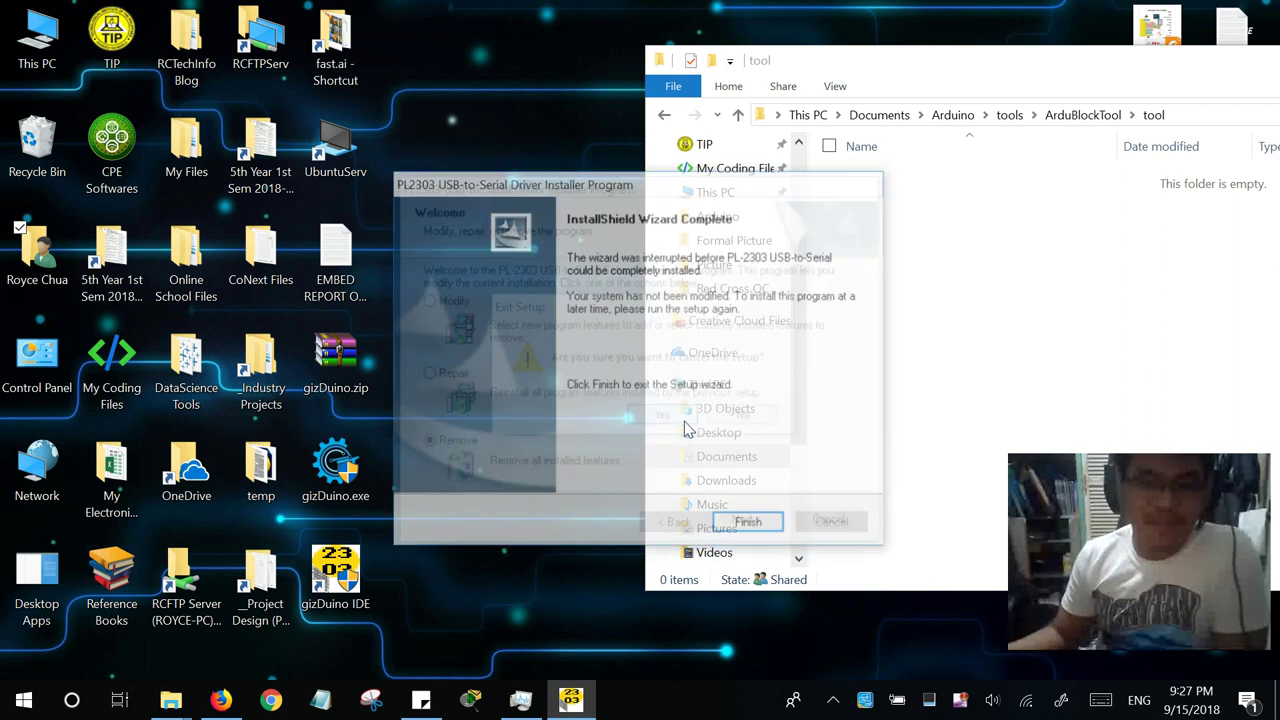
left_click(751, 526)
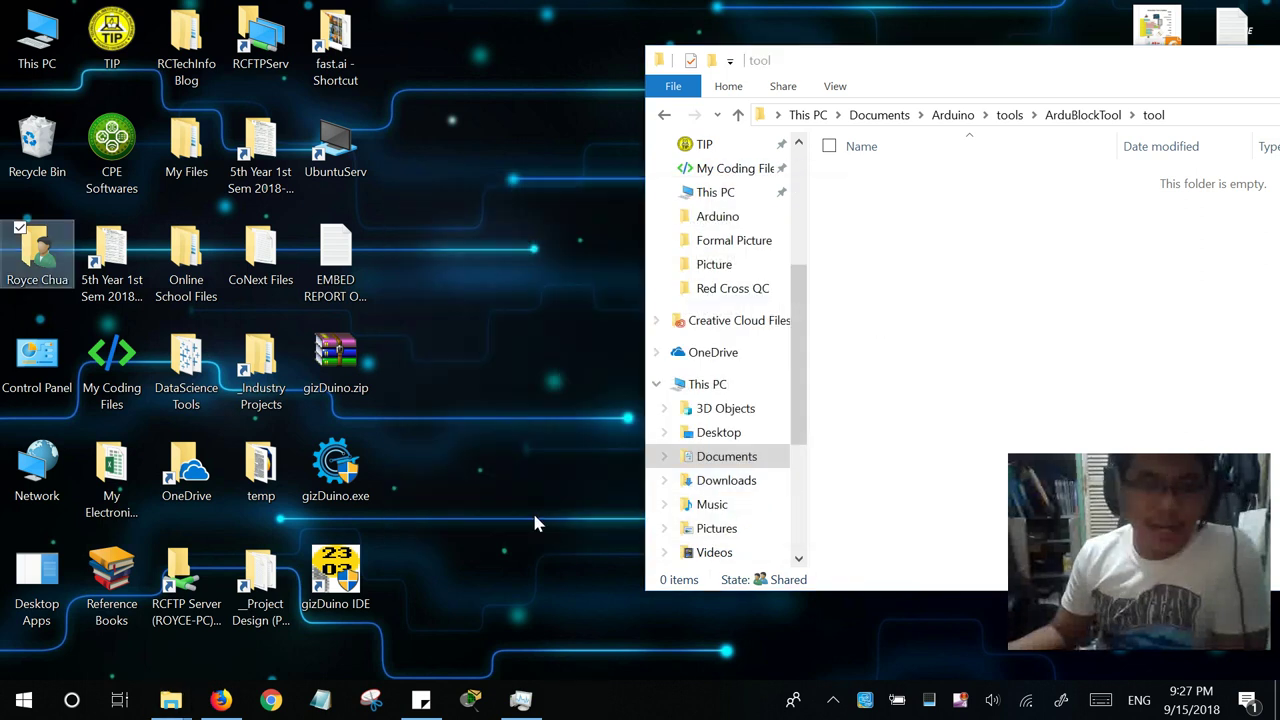
- Point out gizDuino.zip on the desktop and open This PC
left_click(340, 372)
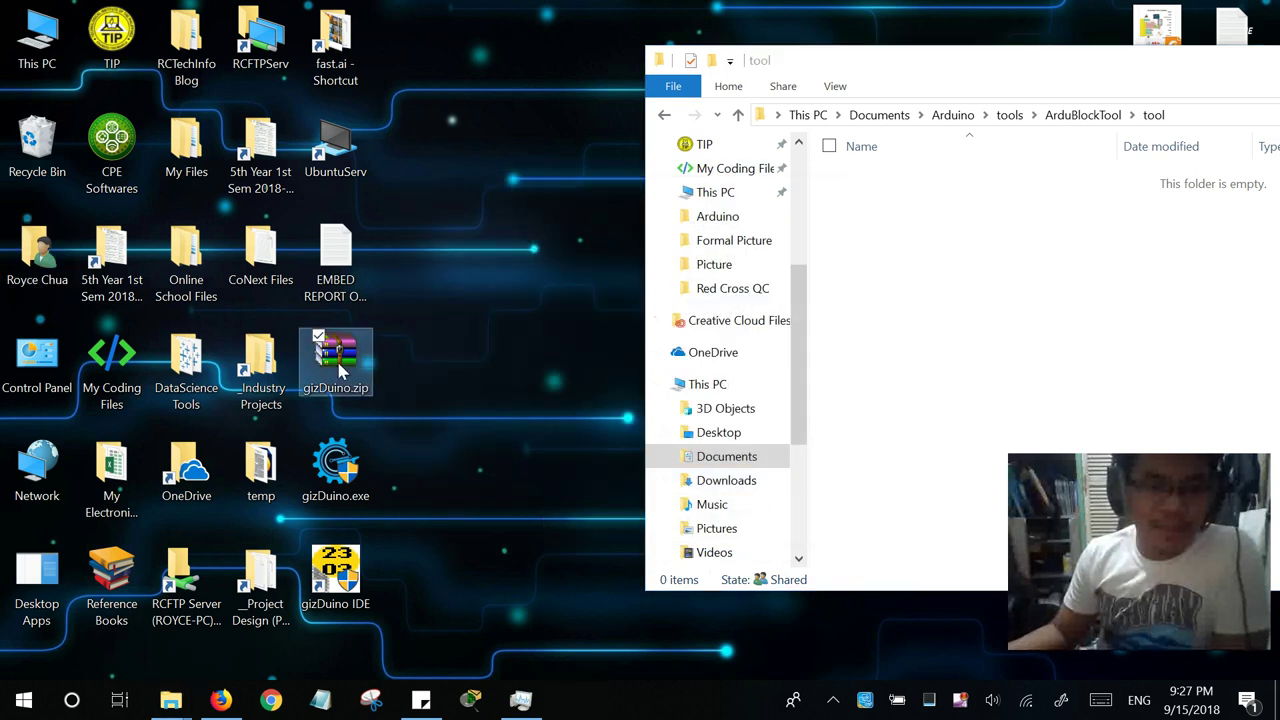
left_click(527, 283)
double_click(55, 62)
- Paste the path C:\Program Files (x86)\gizDuino IDE as the folder address and highlight it
right_click(329, 75)
left_click(295, 80)
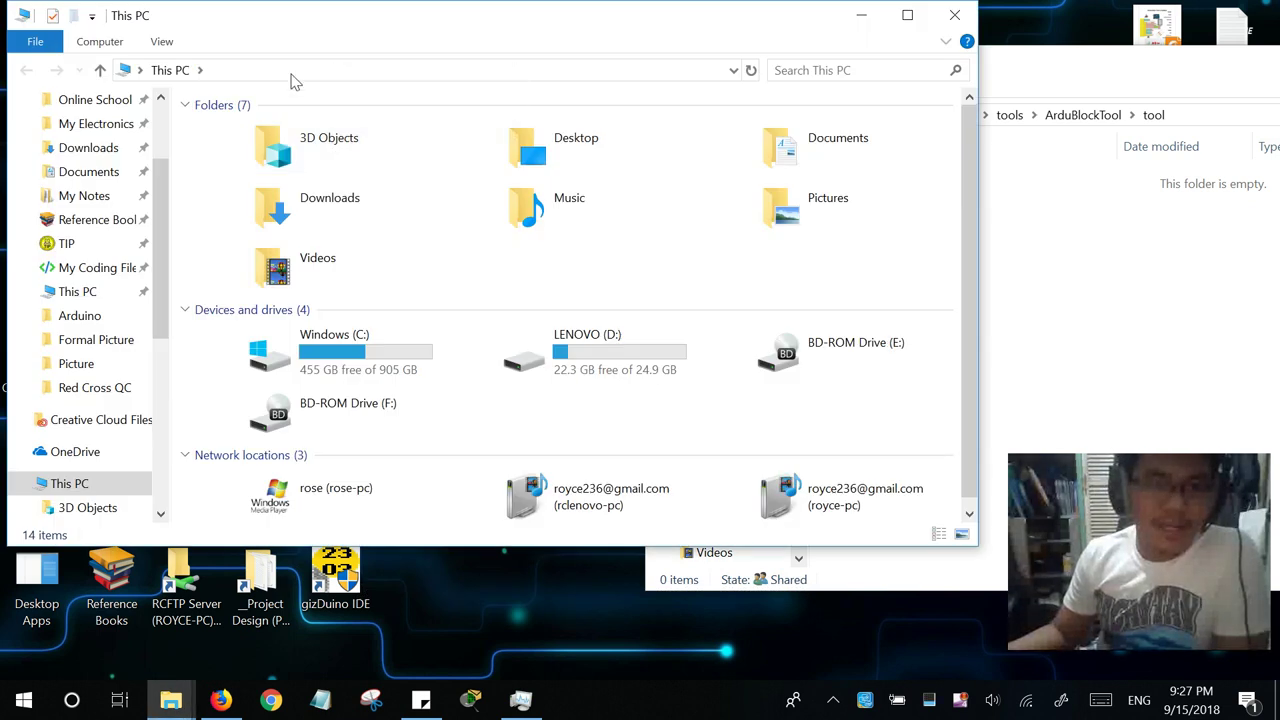
left_click(293, 76)
right_click(291, 74)
left_click(358, 156)
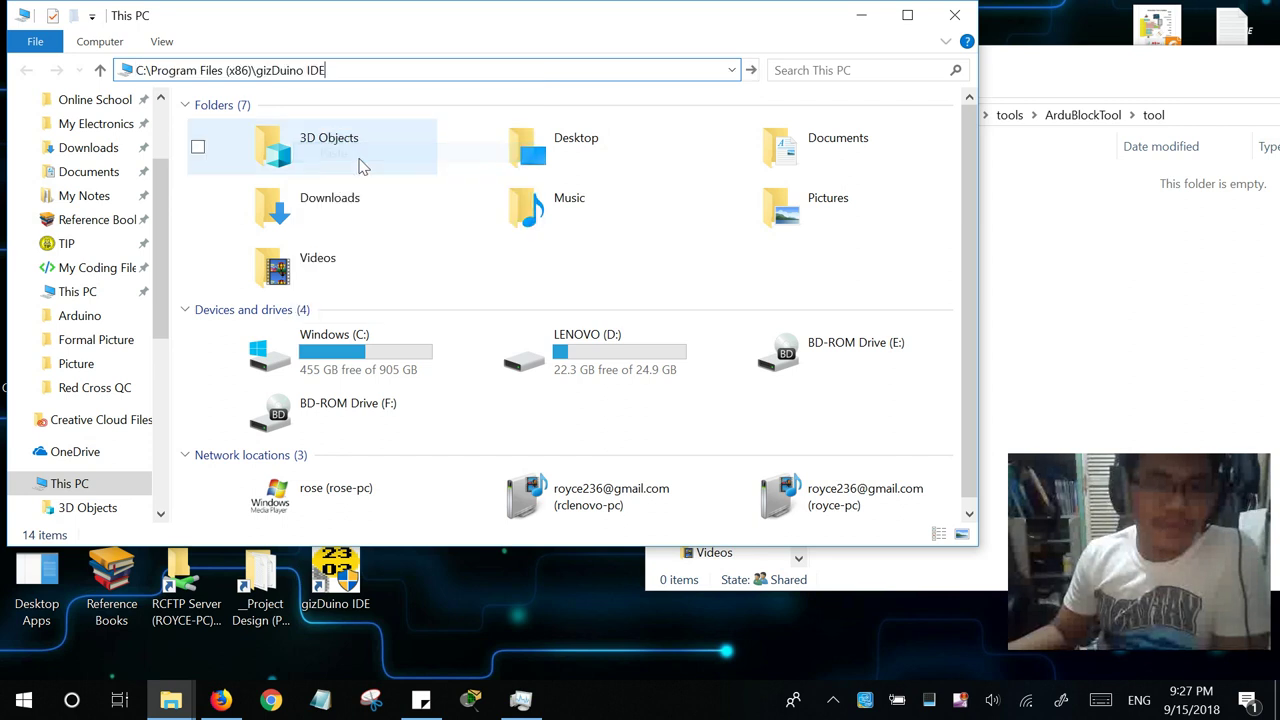
left_click_drag(256, 68, 112, 37)
left_click(340, 68)
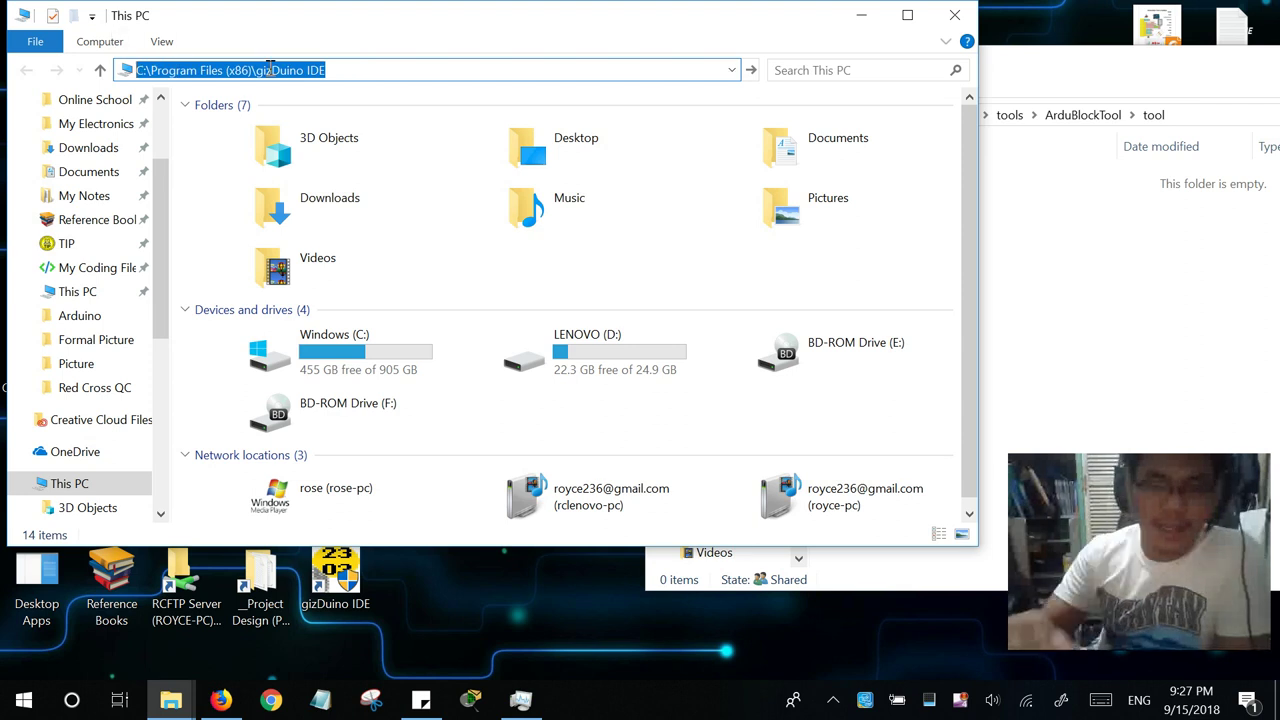
- Open Program Files (x86) on drive C:, look briefly into its Arduino folder, and open the gizDuino IDE folder
left_click(325, 370)
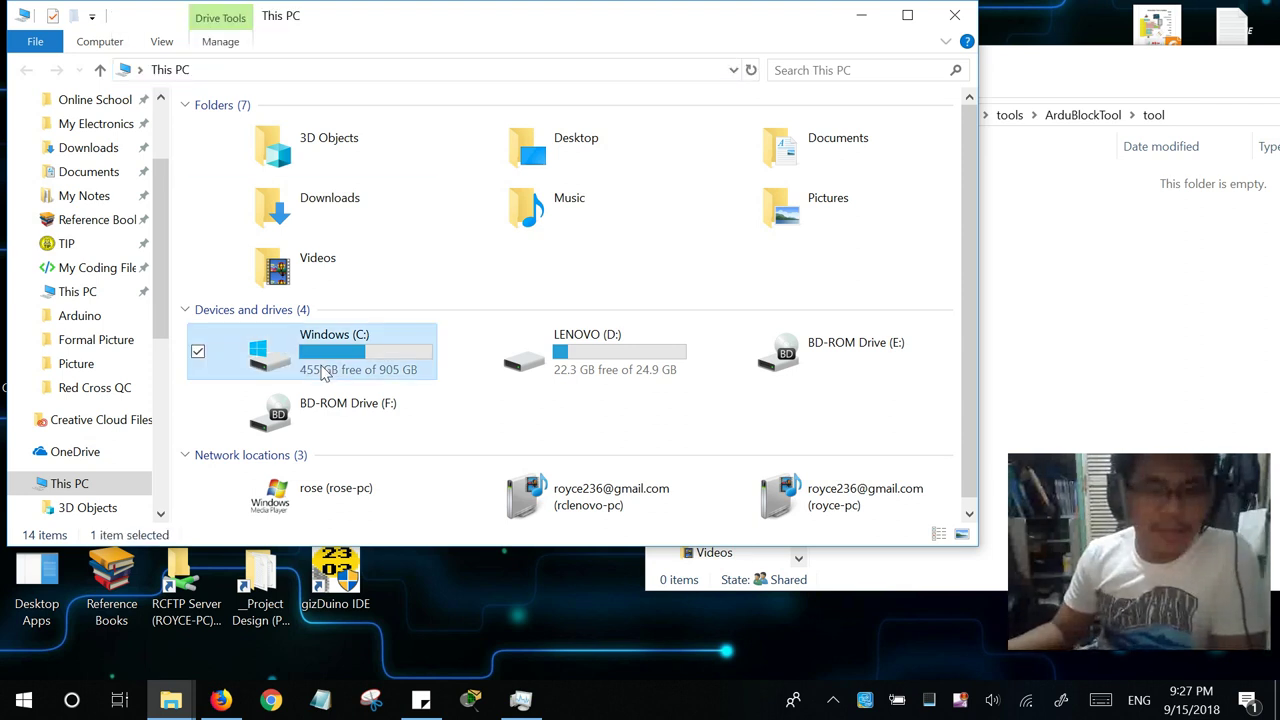
double_click(322, 372)
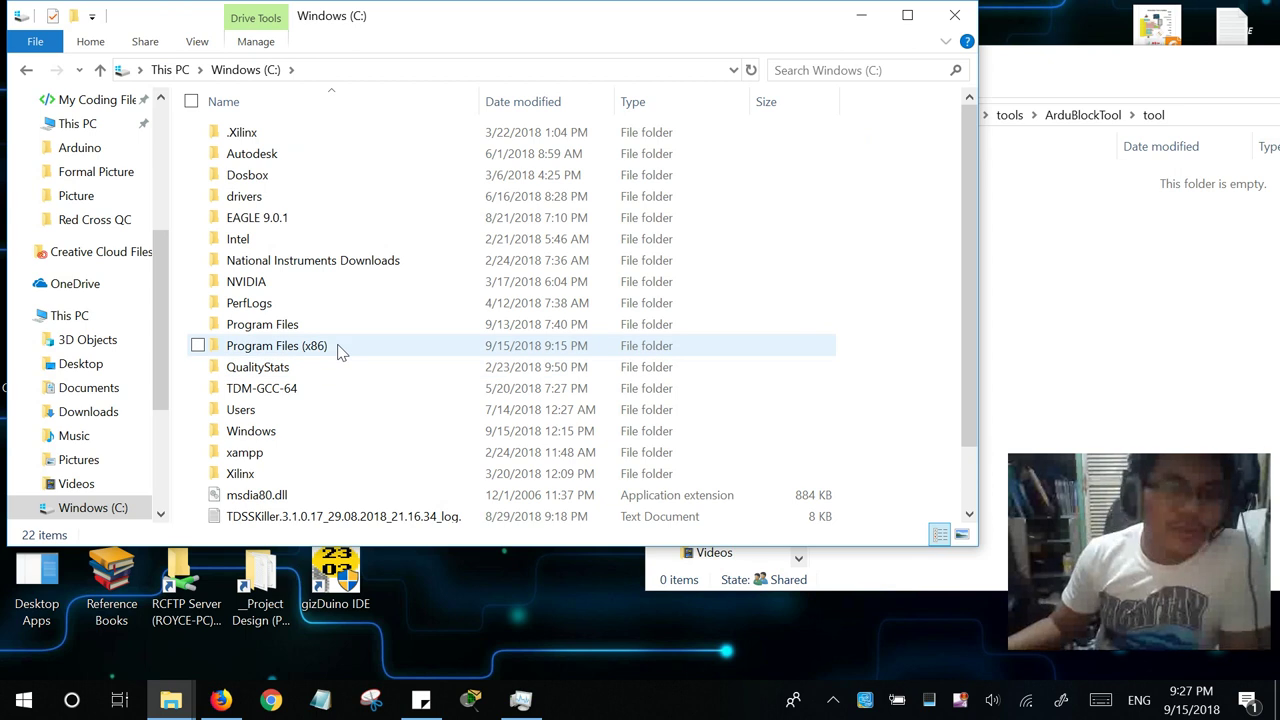
double_click(338, 347)
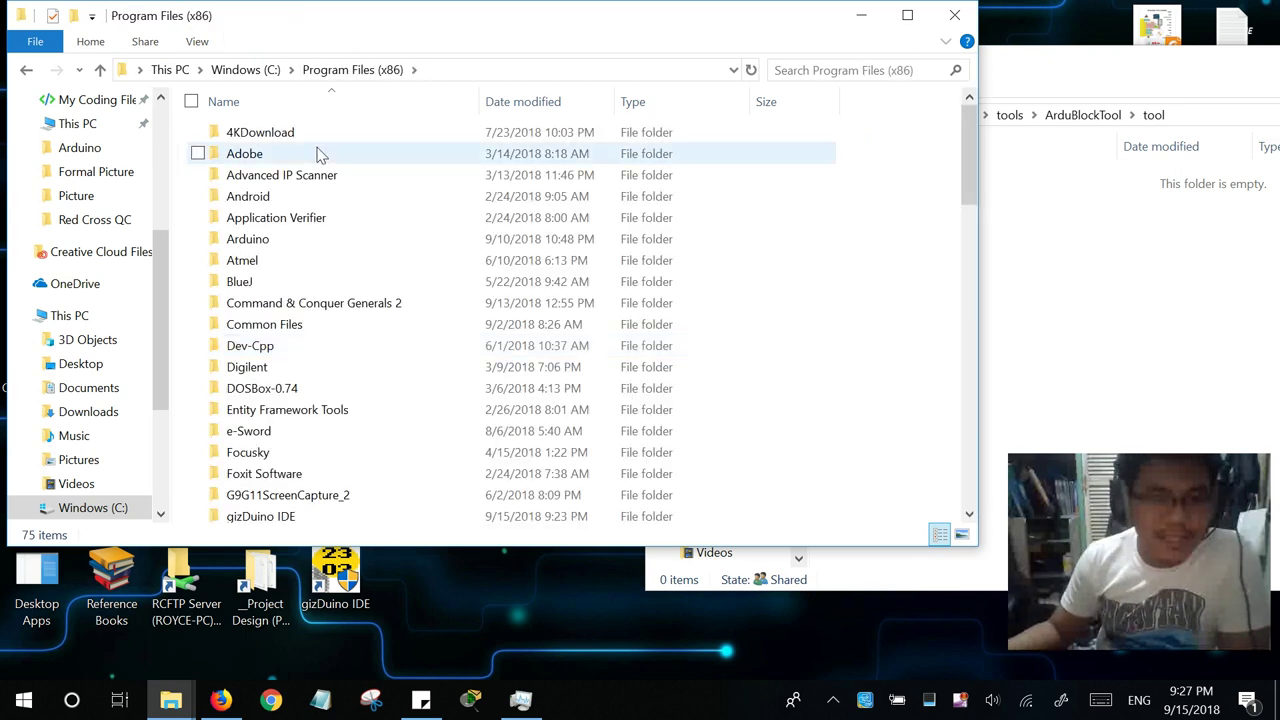
double_click(306, 240)
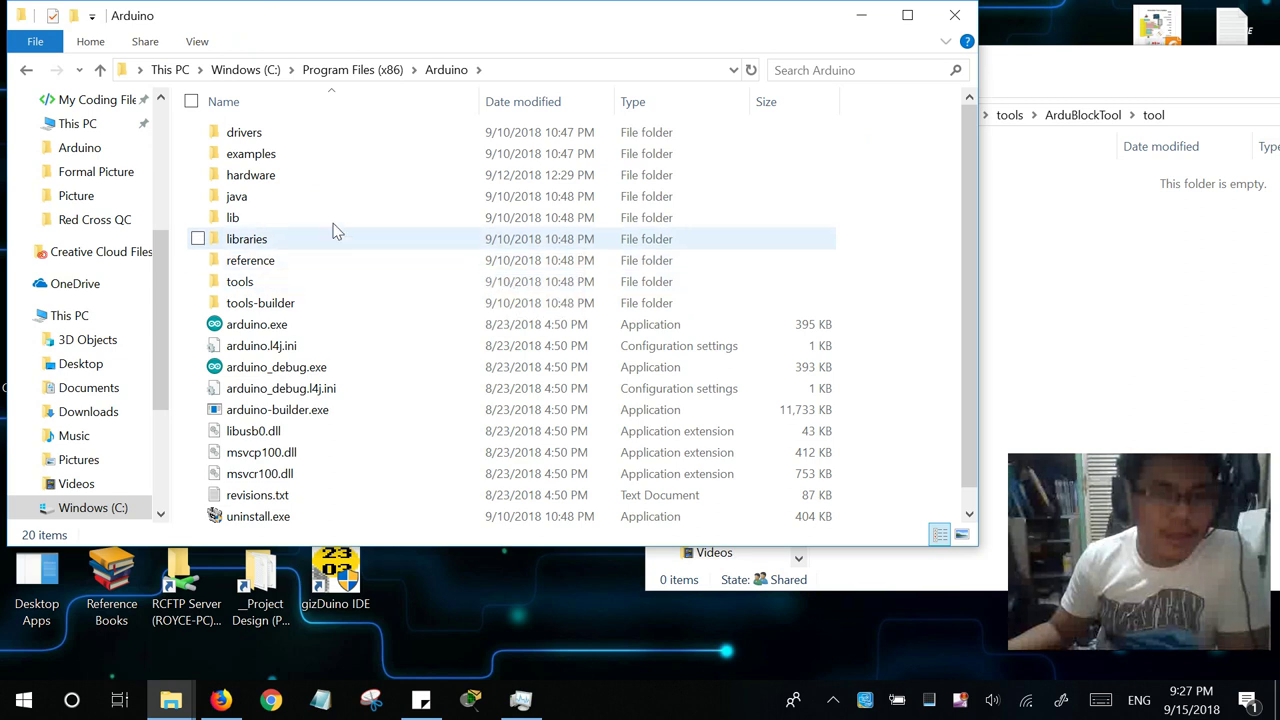
left_click(338, 78)
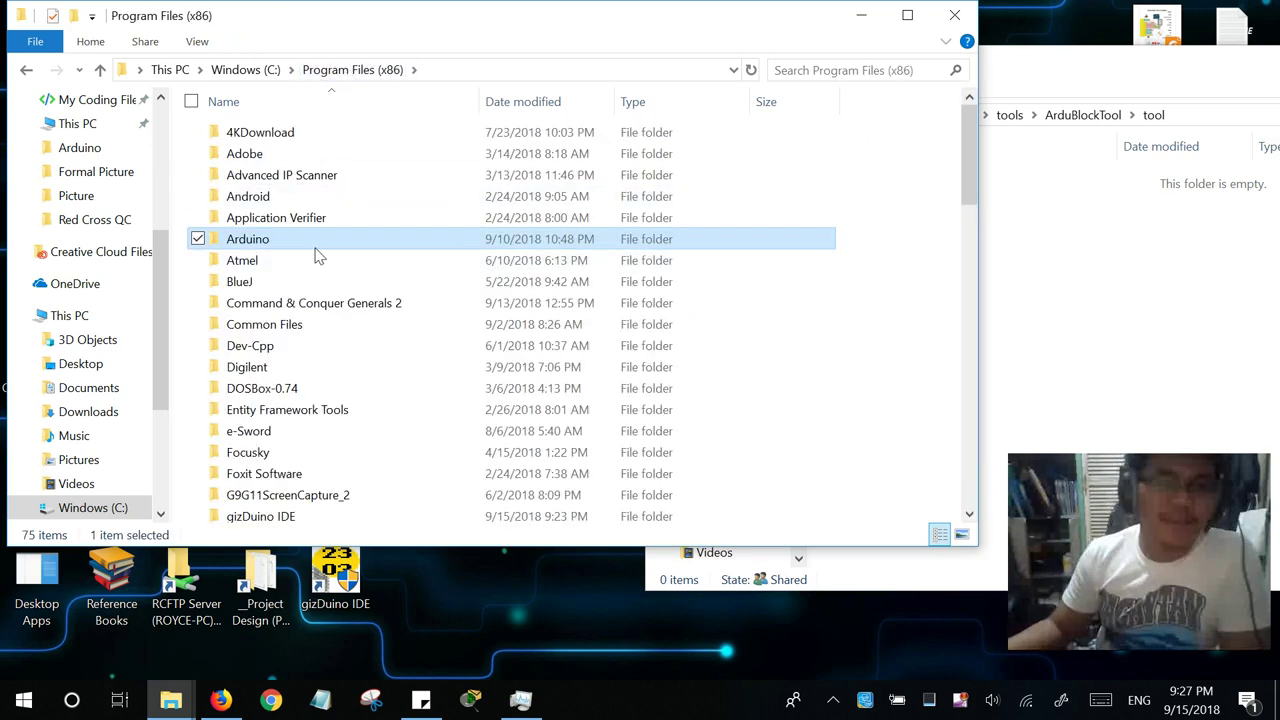
scroll(315, 256, "down", 3)
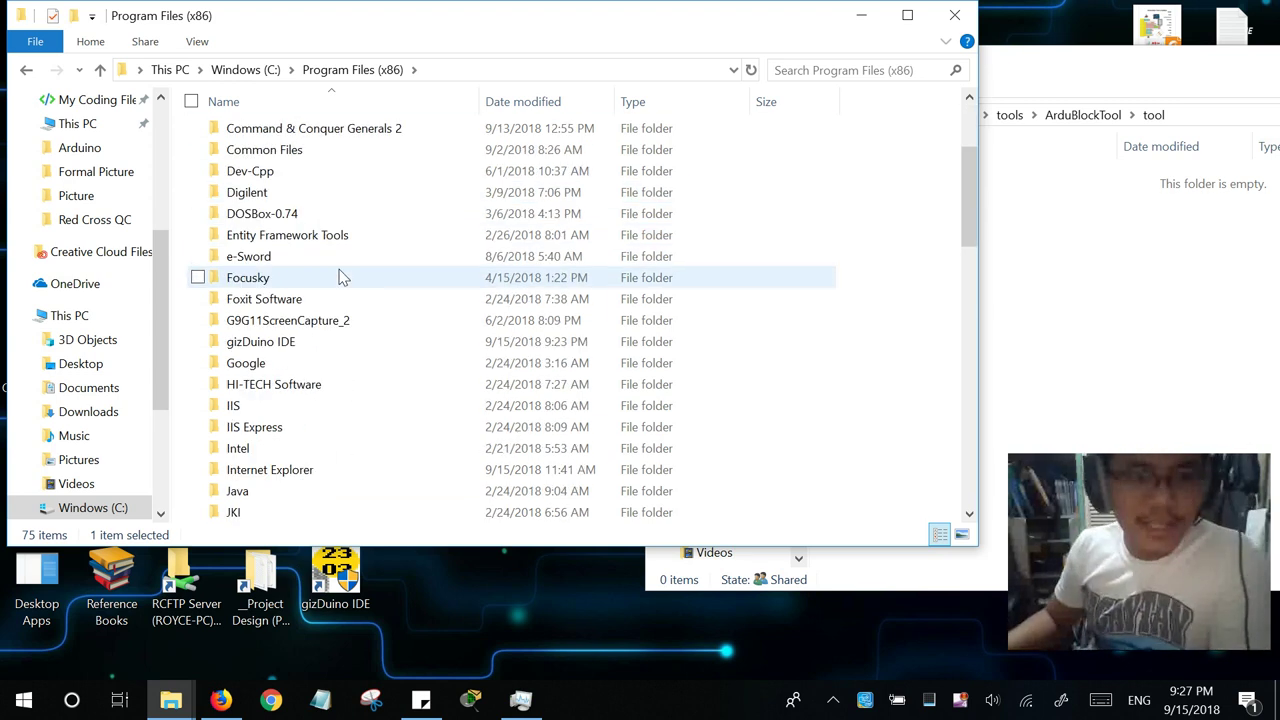
scroll(338, 277, "down", 3)
double_click(323, 149)
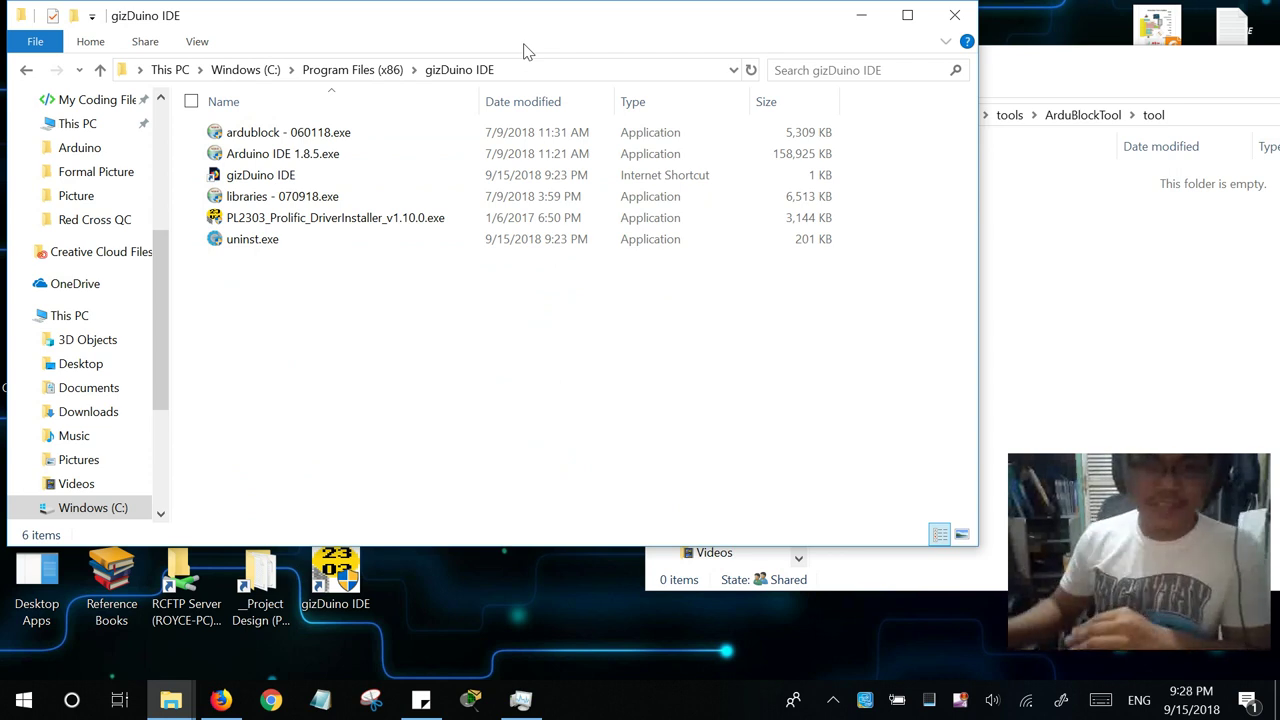
- Move and narrow the gizDuino IDE folder window to uncover the desktop icons
left_click_drag(510, 19, 774, 52)
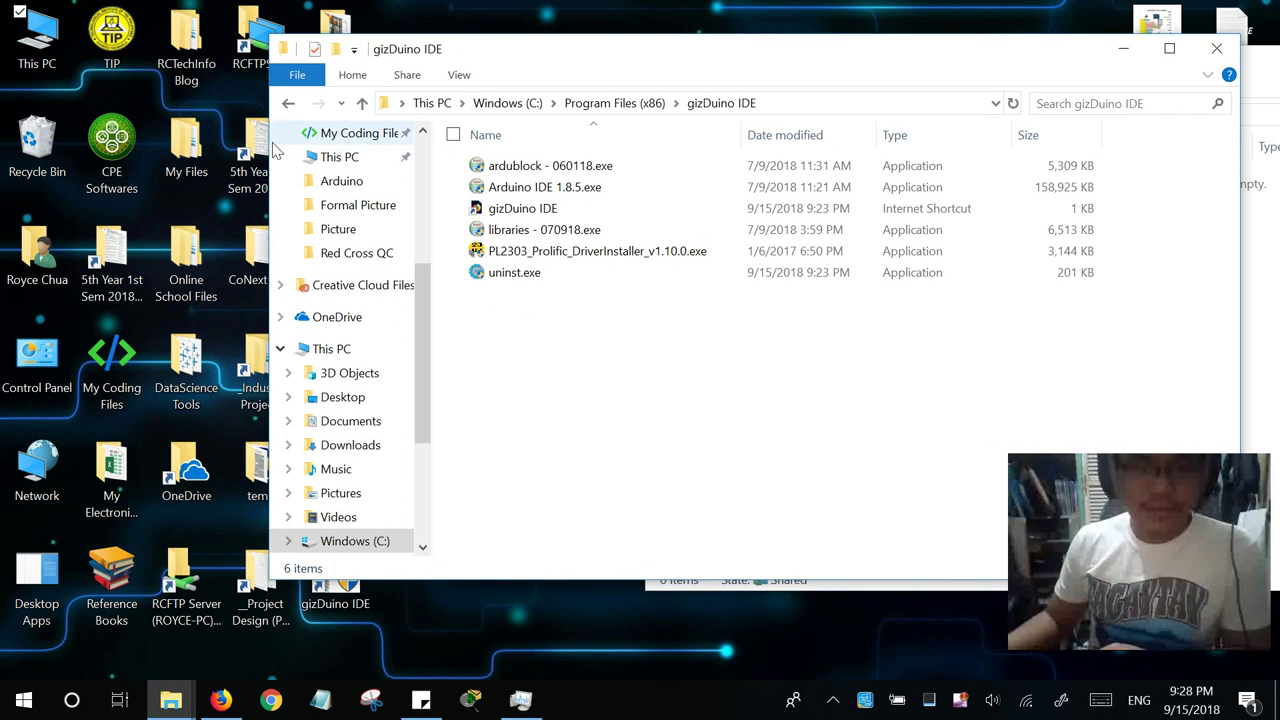
left_click_drag(274, 146, 545, 160)
left_click_drag(755, 55, 629, 57)
- Run ardublock - 060118.exe, install it to the Desktop, and select the extracted ardublock - 060118.jar
left_click(700, 168)
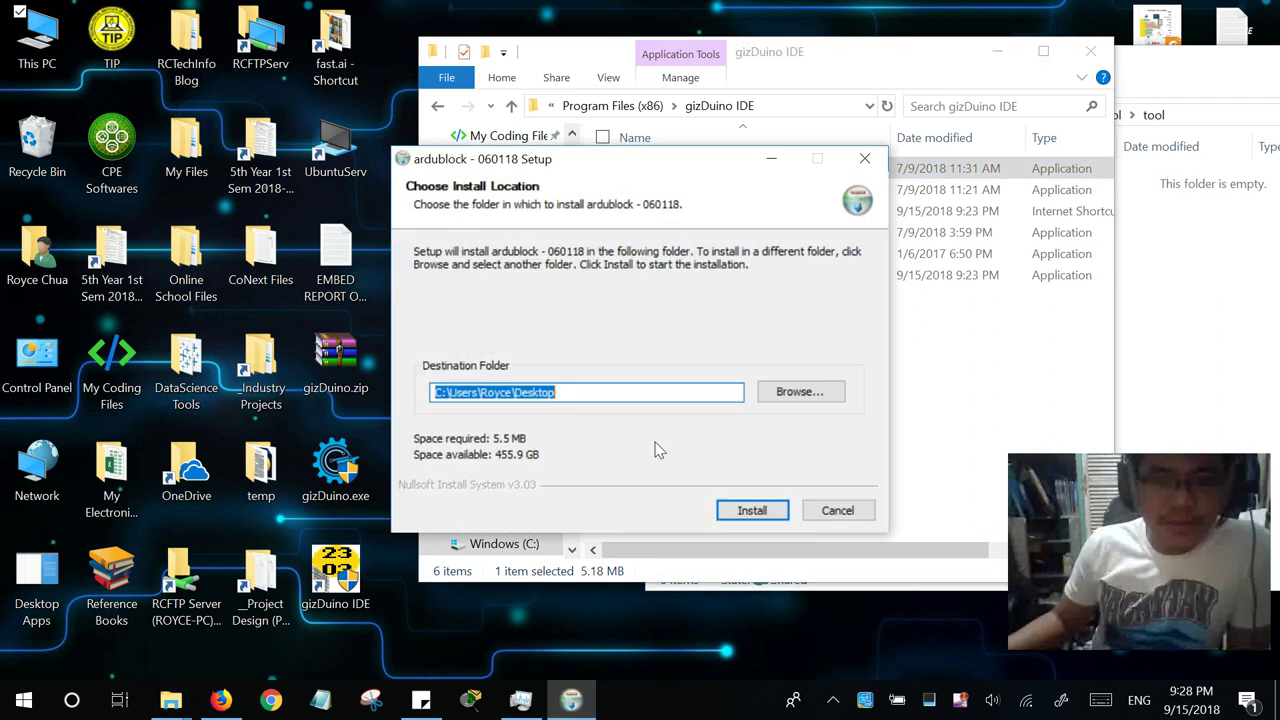
left_click(742, 514)
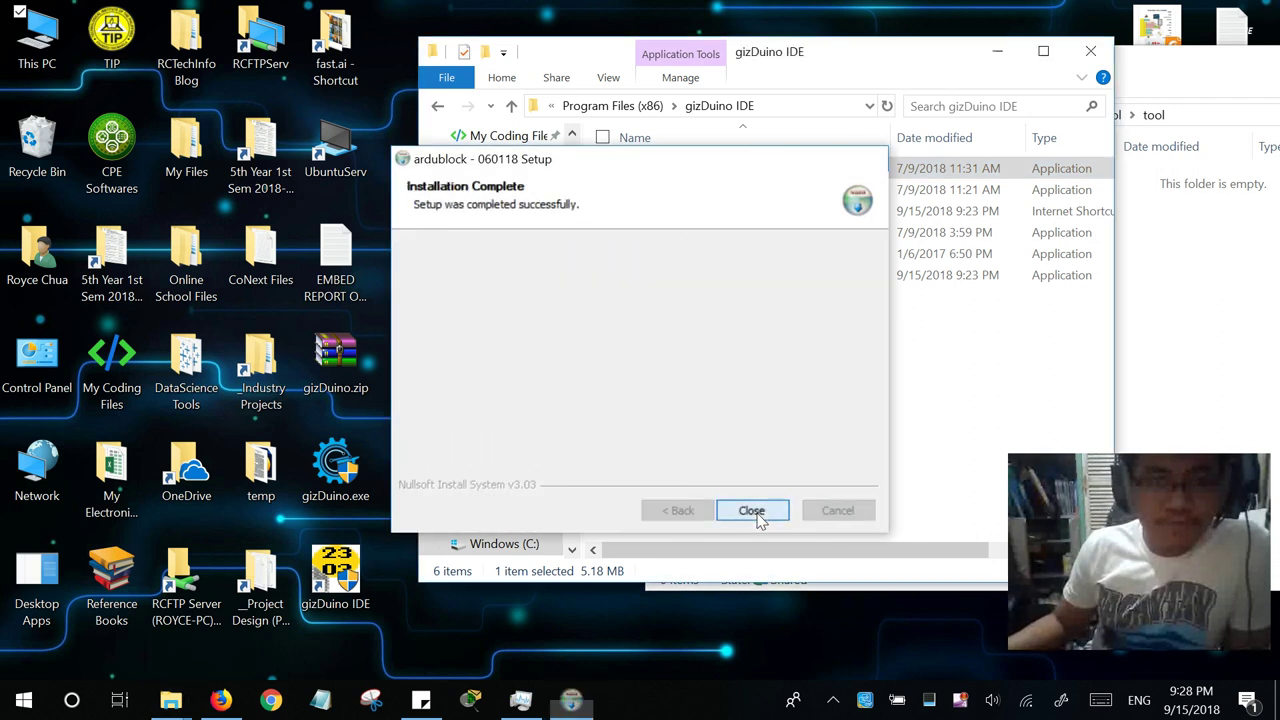
left_click(752, 511)
left_click_drag(575, 65, 635, 63)
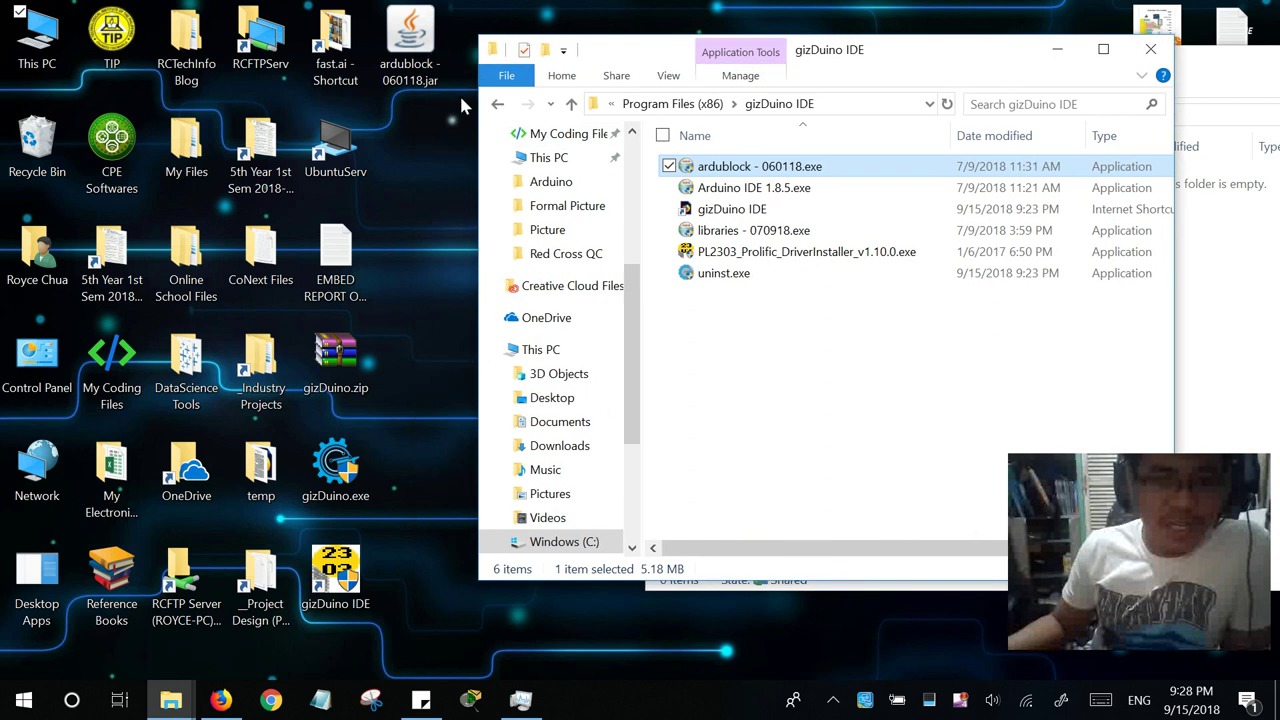
left_click(410, 45)
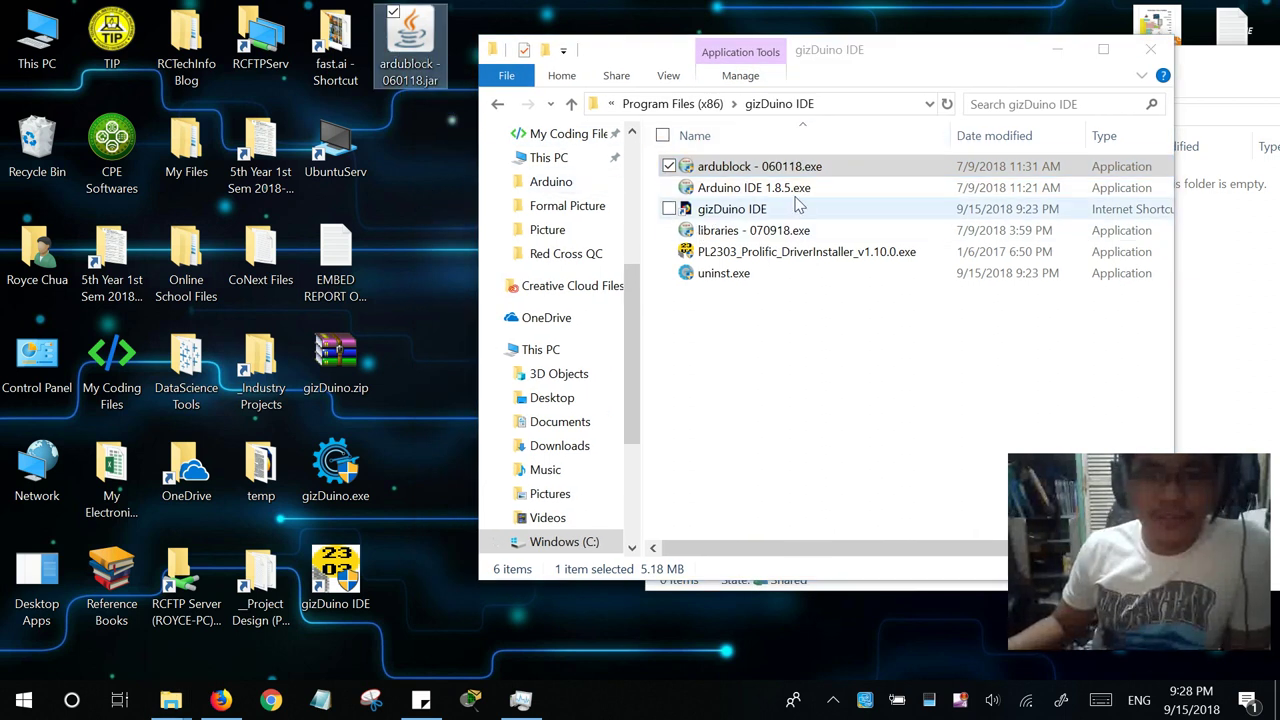
- Run libraries - 070918.exe and install the libraries to the Desktop
double_click(817, 230)
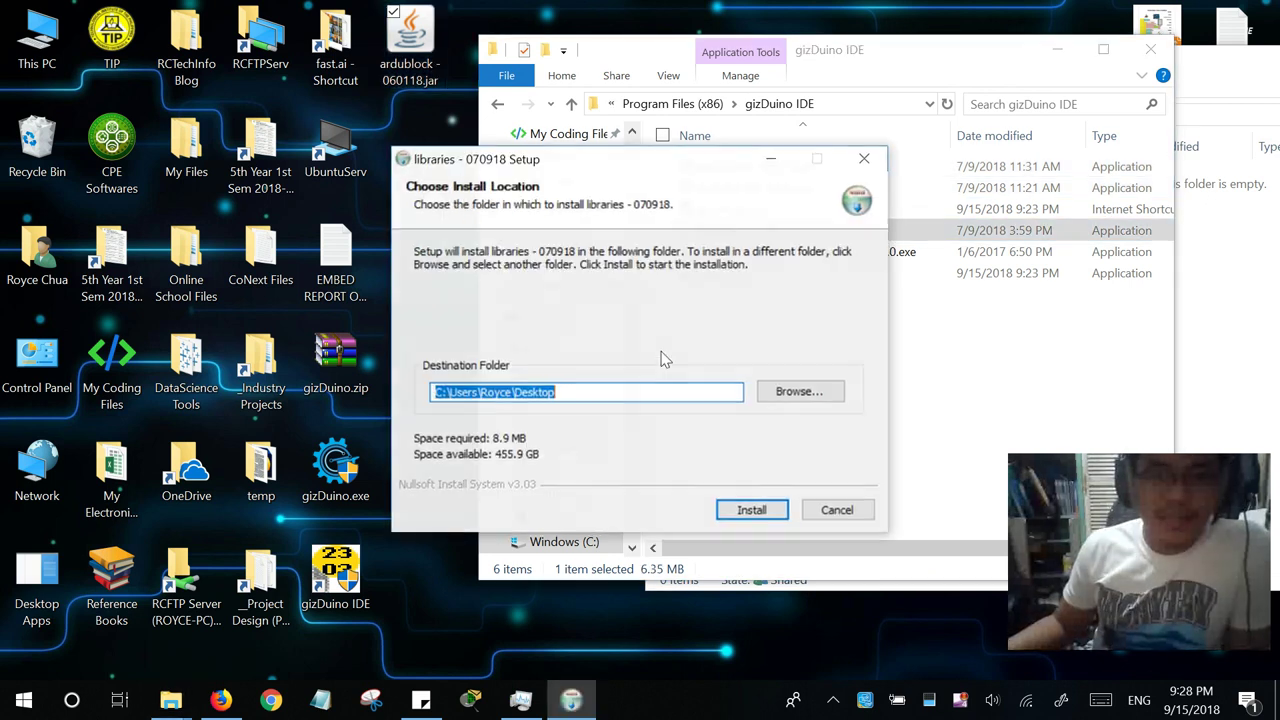
left_click(759, 513)
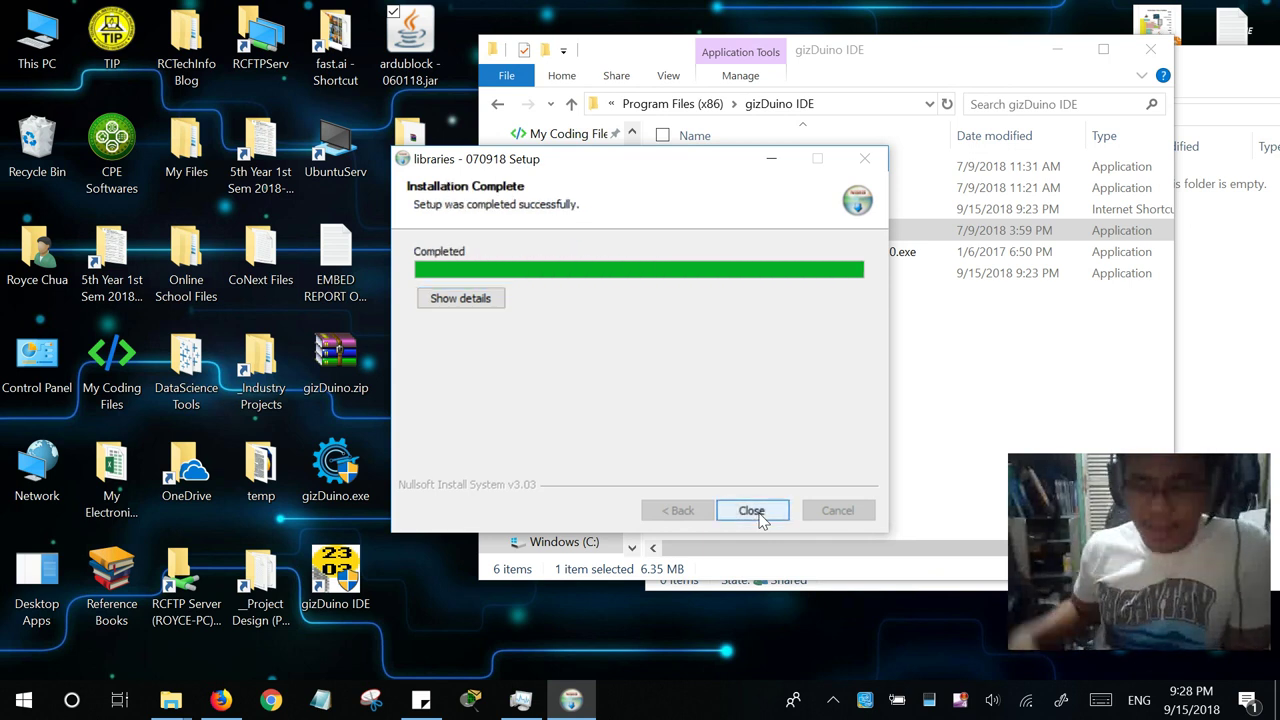
left_click(752, 511)
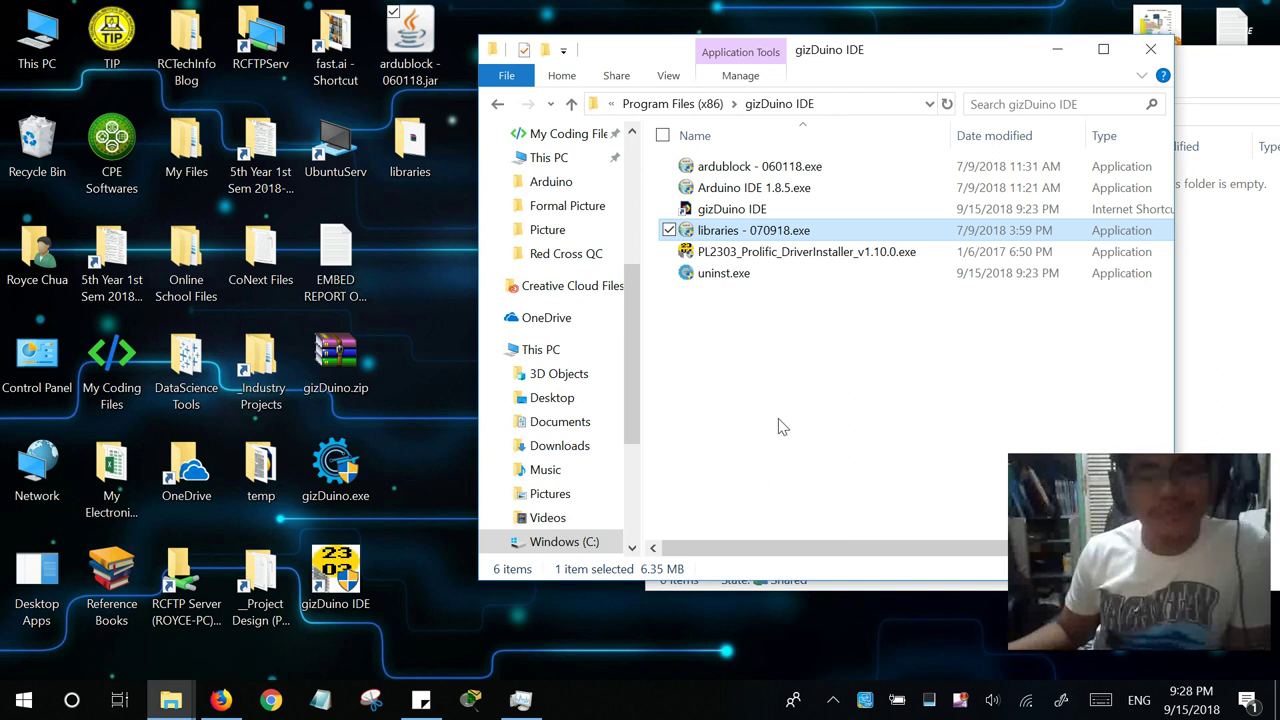
- Run Arduino IDE 1.8.5.exe, start installing it to the Desktop, and show the installation details
left_click(835, 333)
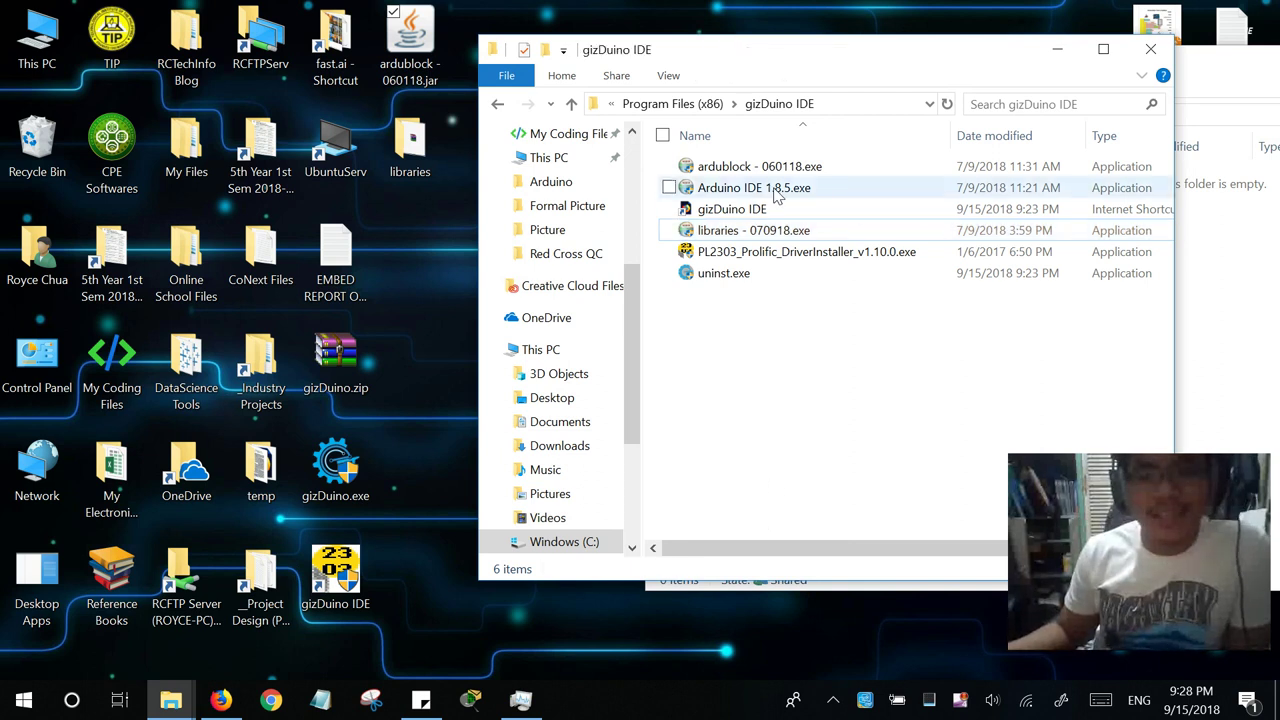
left_click(777, 196)
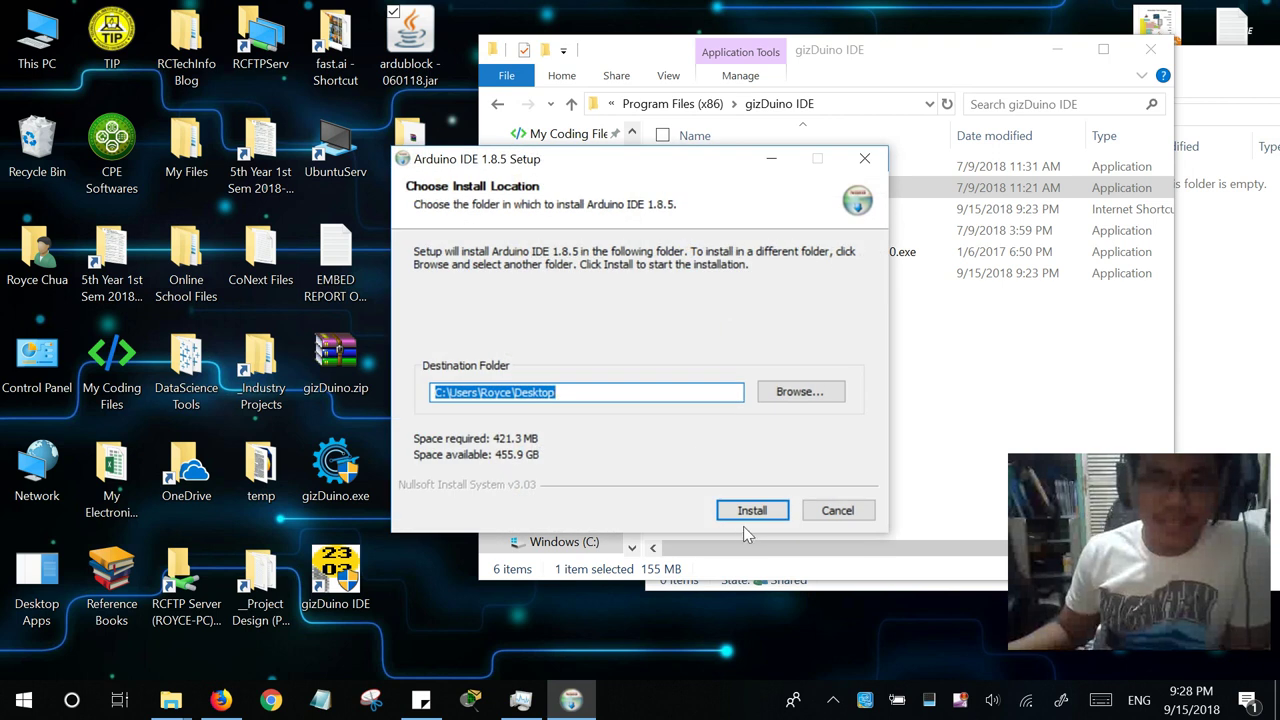
left_click(748, 514)
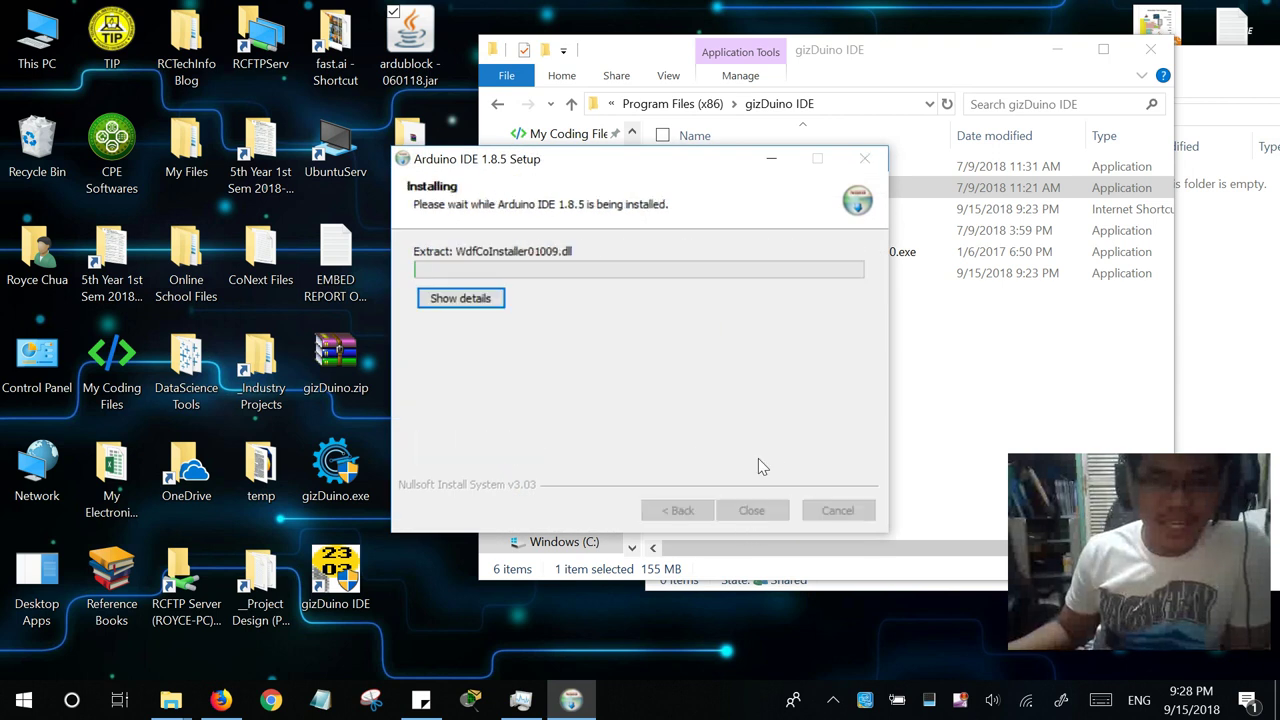
left_click(460, 298)
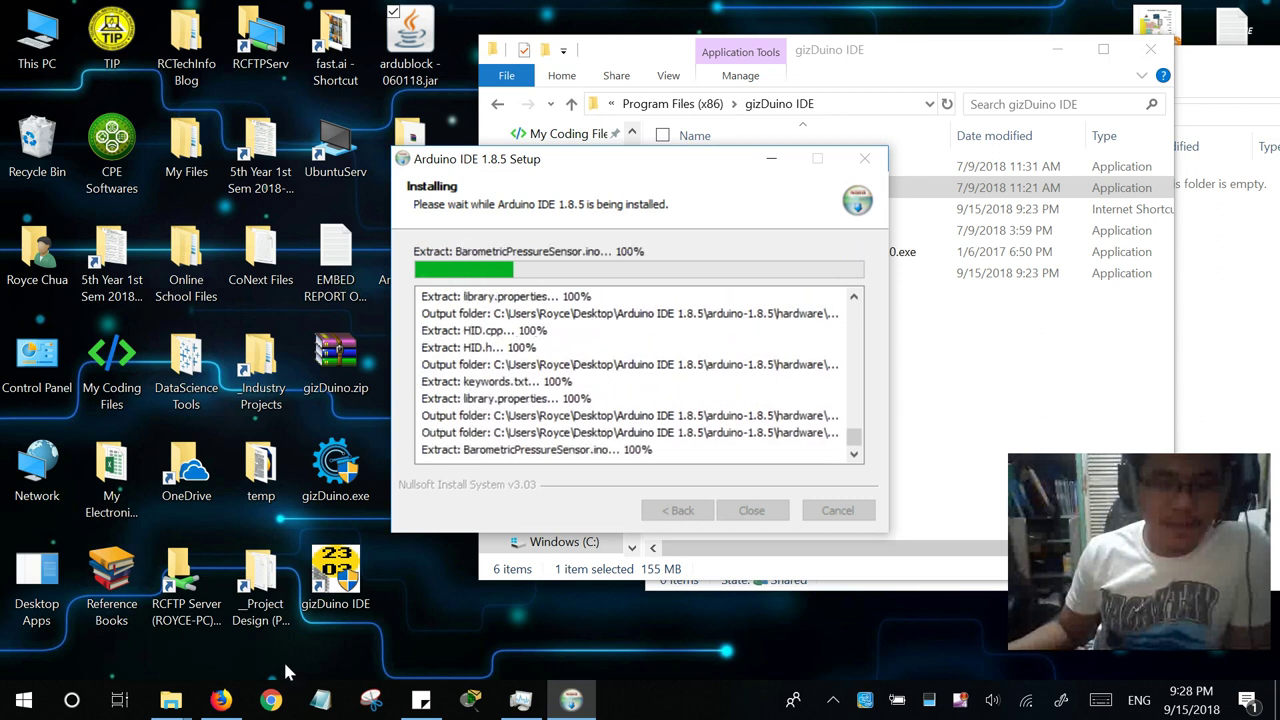
- Switch to Firefox and return from the e-Bot (Sumo Bot) page to the Robot Kits listing
left_click(222, 702)
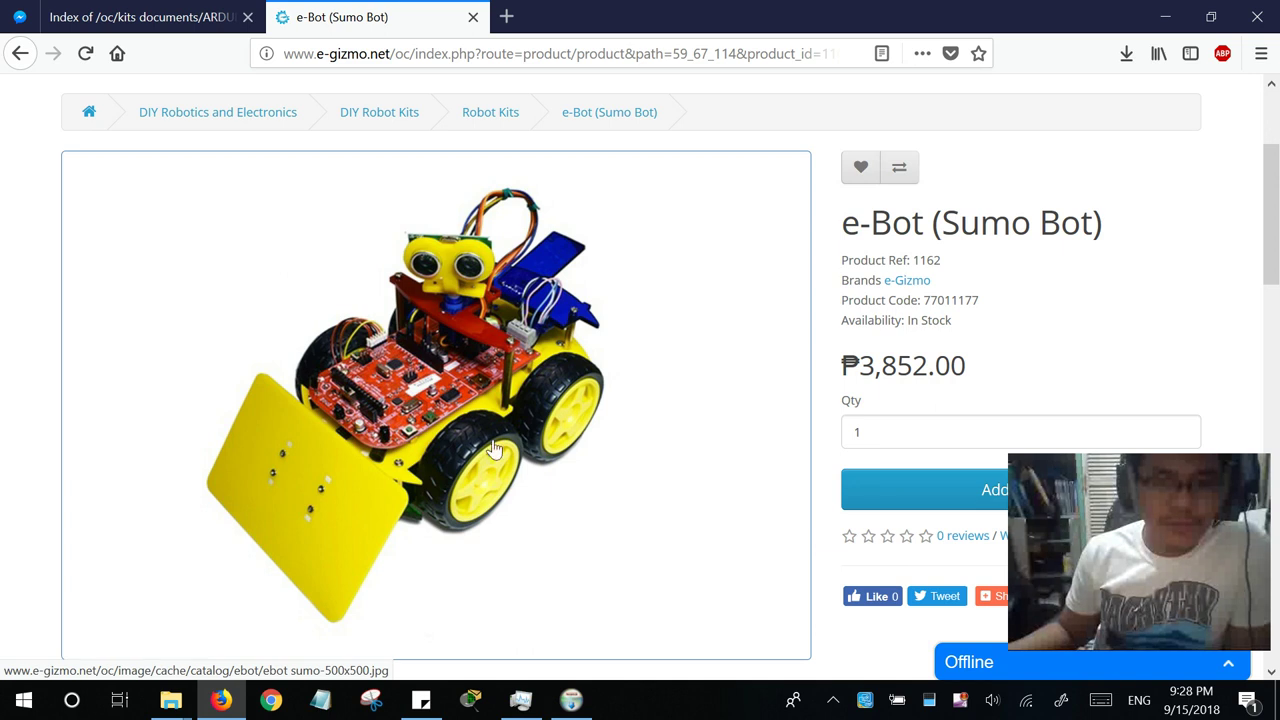
scroll(6, 134, "up", 3)
left_click(20, 53)
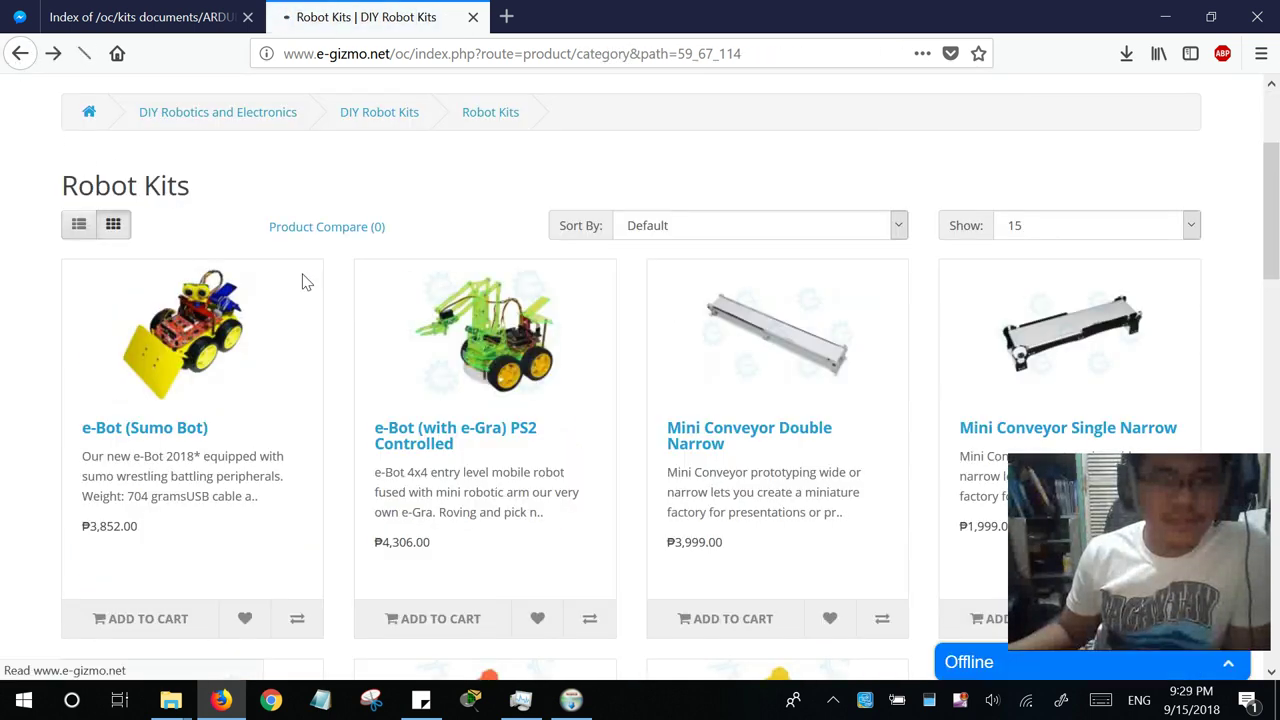
- Look through the first page of the Robot Kits listing down to the e-Bot models and the page footer
scroll(314, 280, "down", 5)
scroll(360, 290, "up", 8)
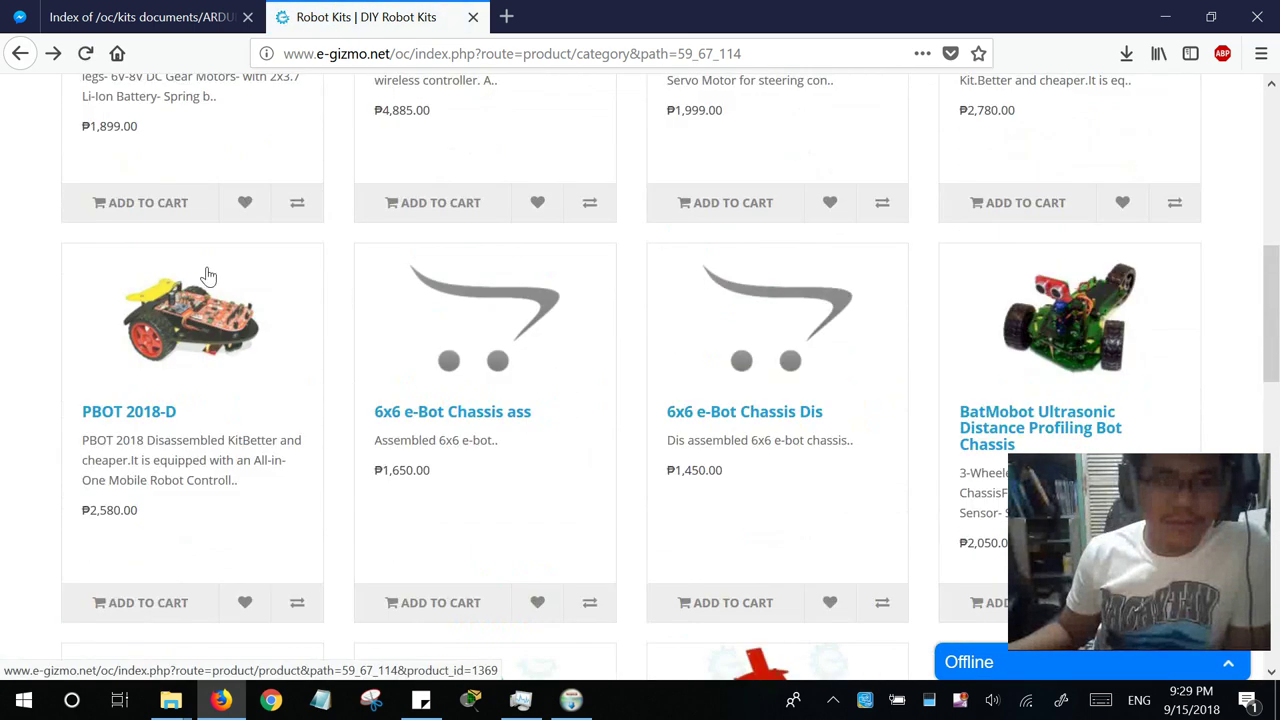
scroll(206, 278, "up", 3)
scroll(209, 282, "up", 3)
scroll(237, 294, "up", 2)
scroll(269, 294, "down", 6)
scroll(277, 283, "down", 5)
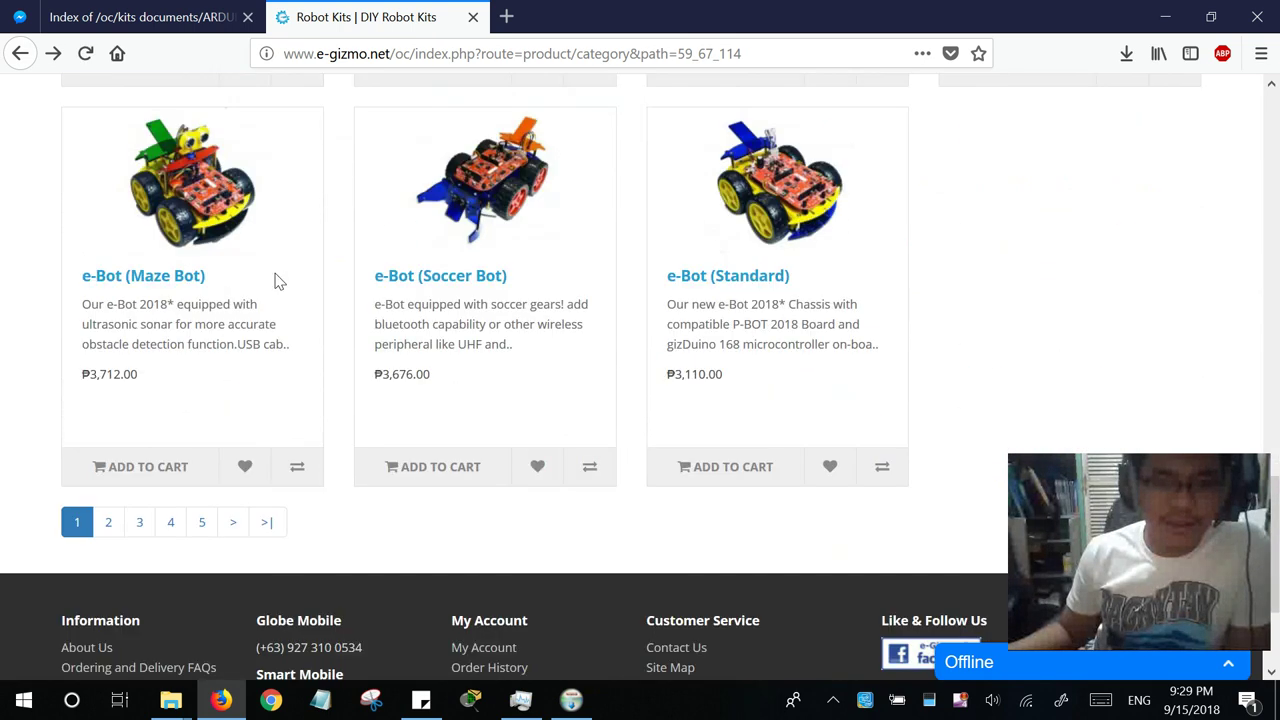
scroll(278, 284, "up", 1)
scroll(280, 280, "down", 4)
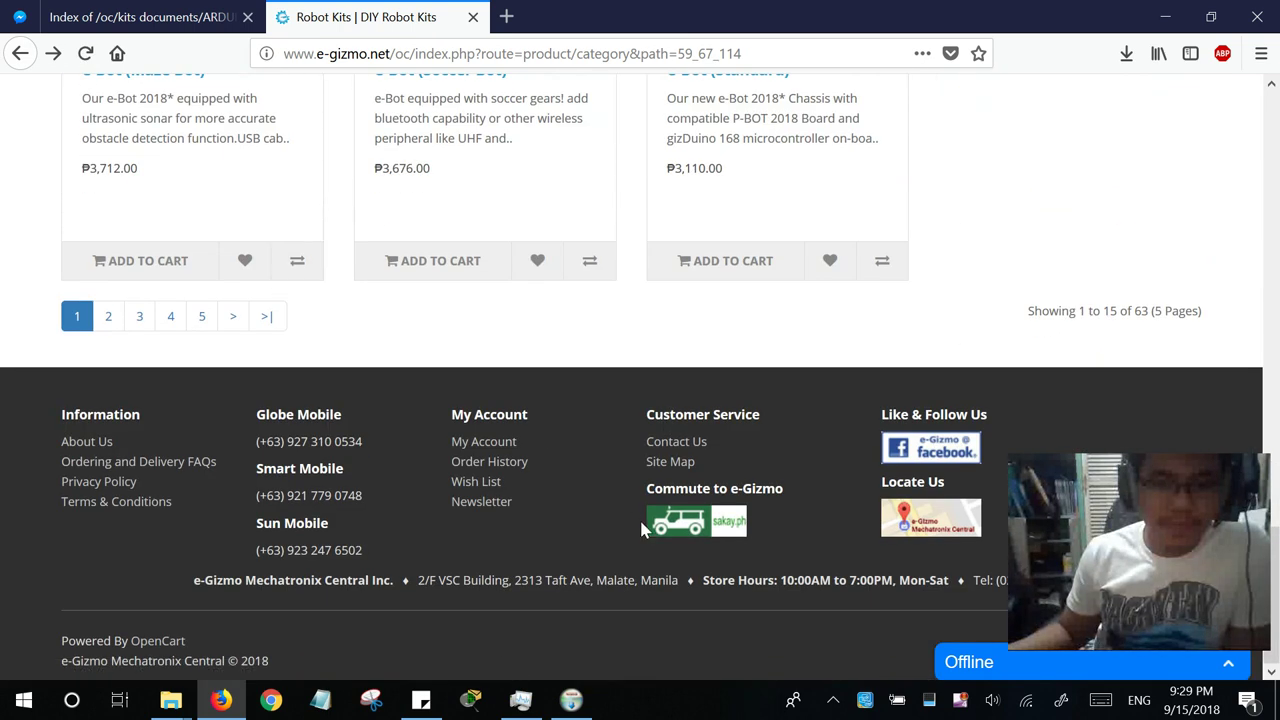
scroll(168, 292, "up", 5)
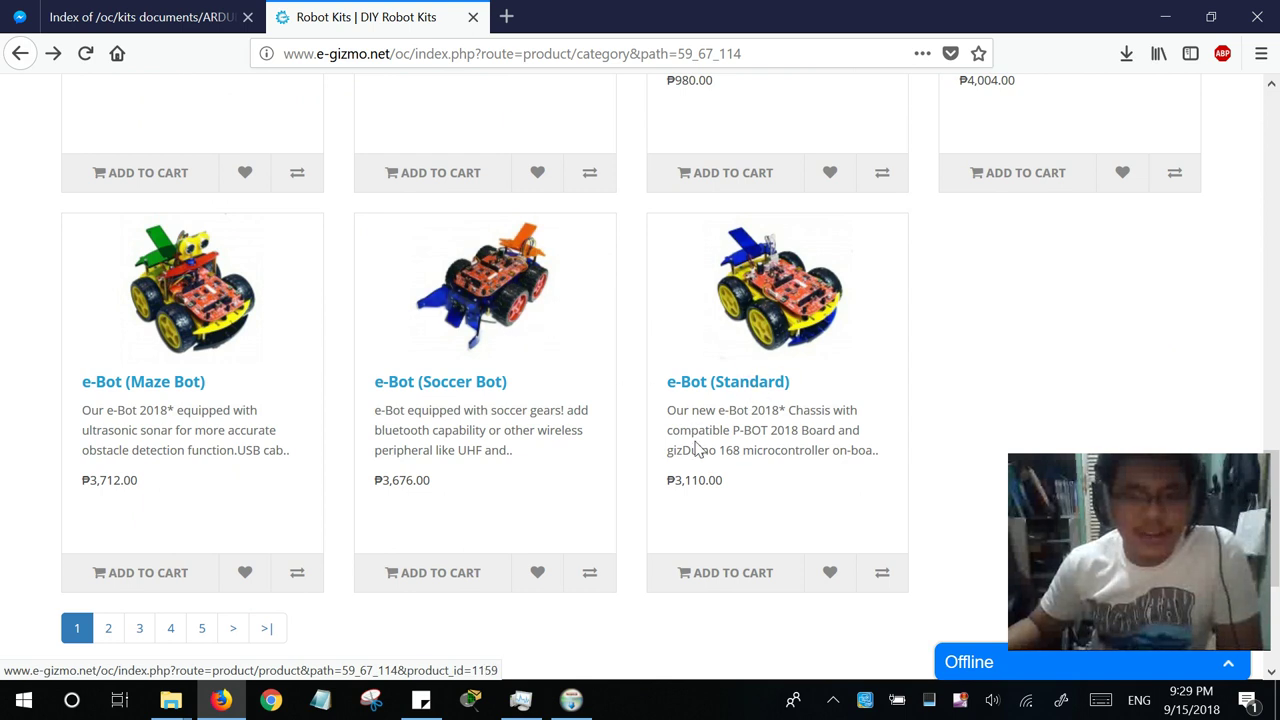
- Look back through the Robot Kits listing from the e-Bot models up to the first products beneath the page heading
scroll(698, 445, "up", 2)
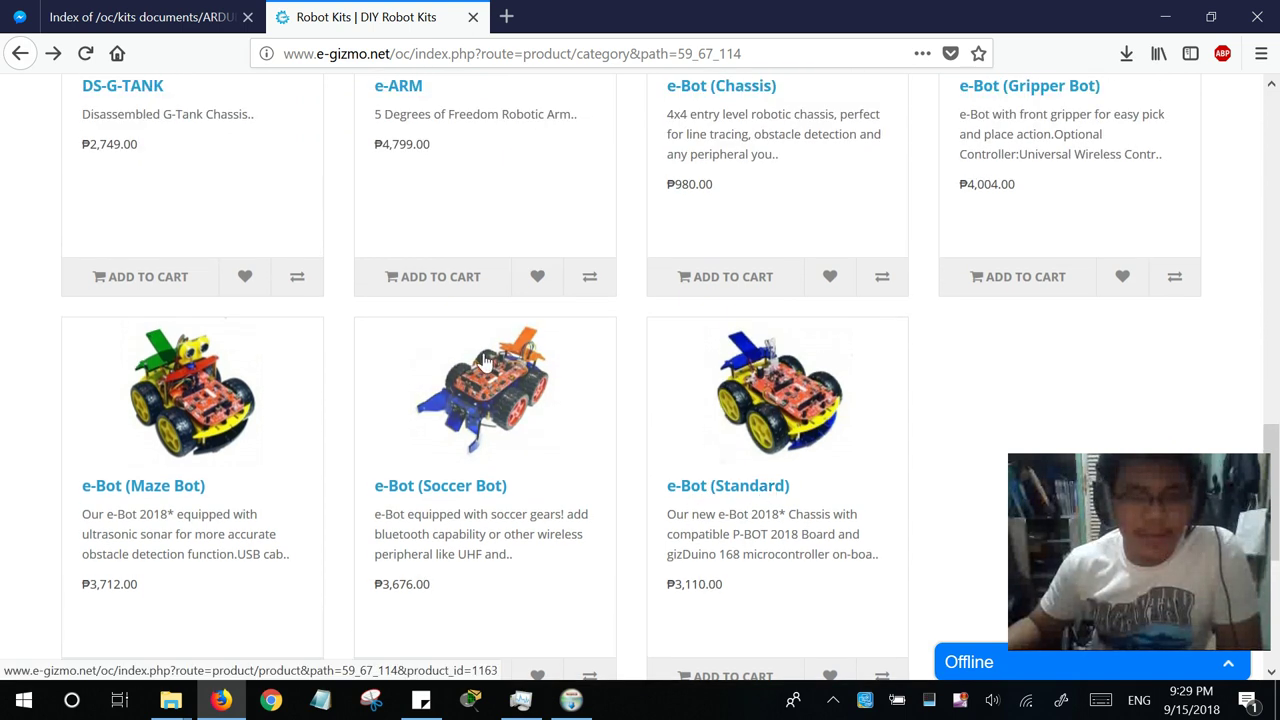
scroll(206, 414, "up", 2)
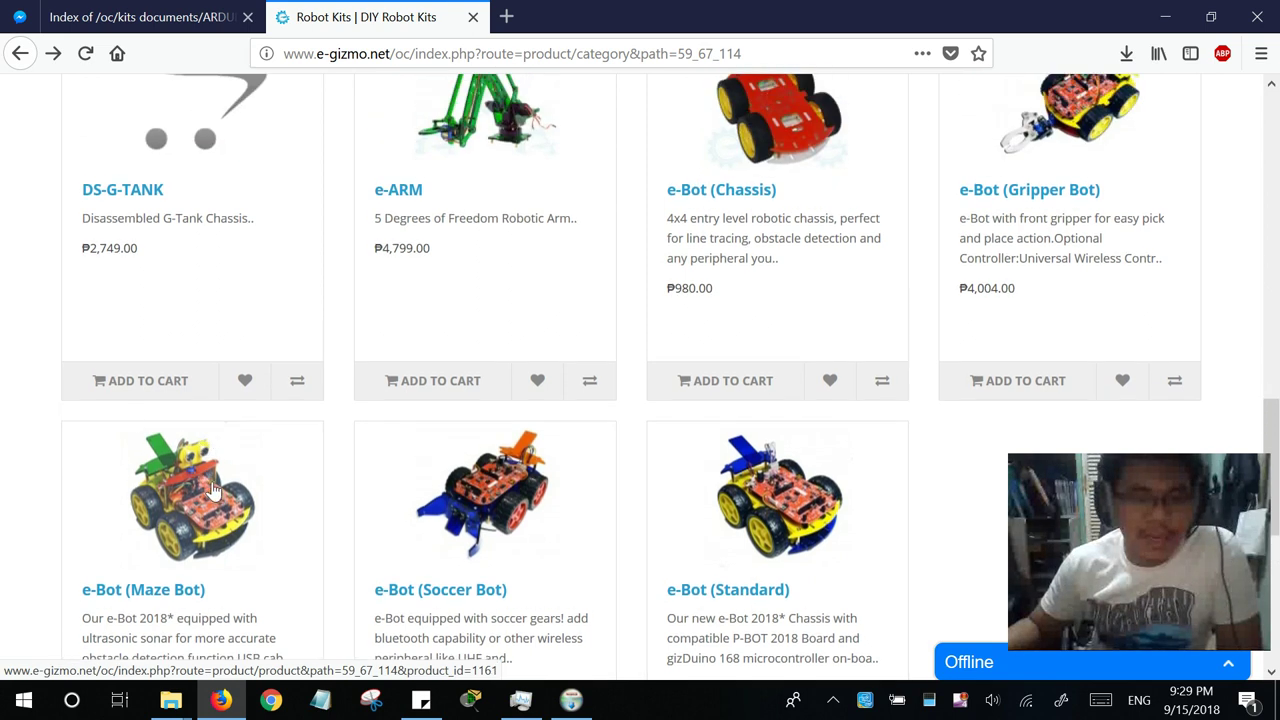
scroll(314, 406, "up", 2)
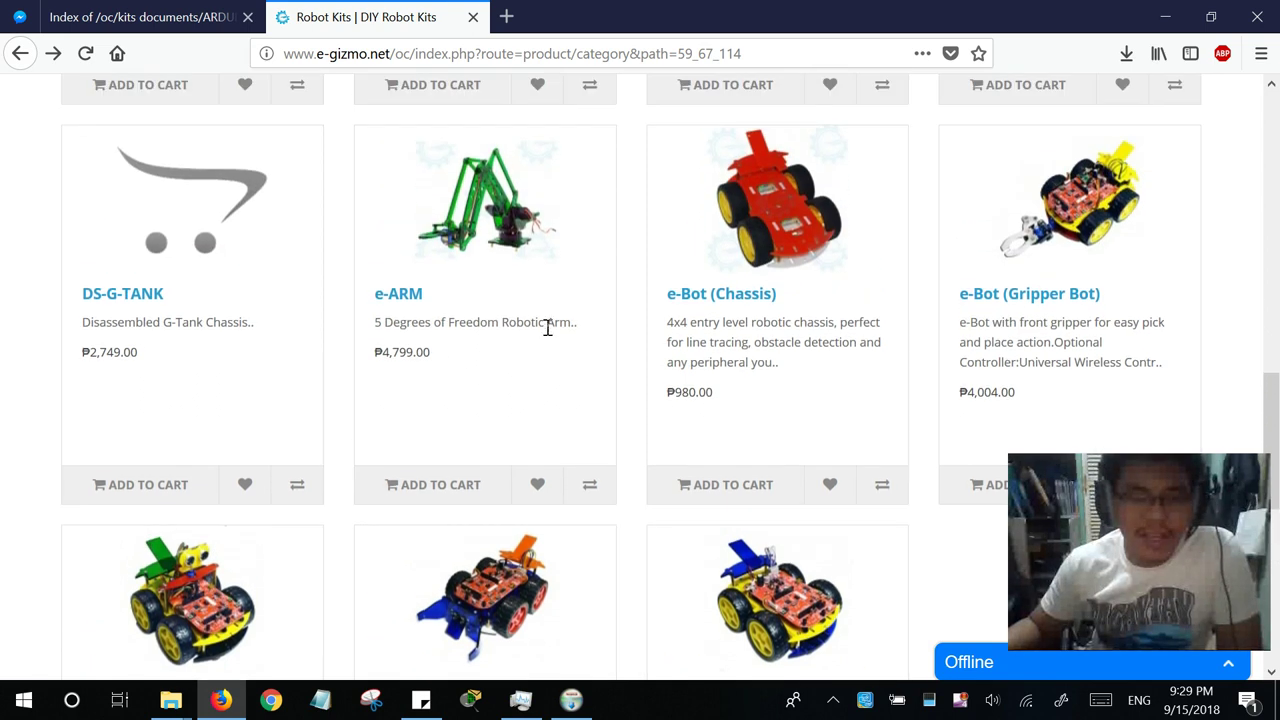
scroll(424, 350, "down", 2)
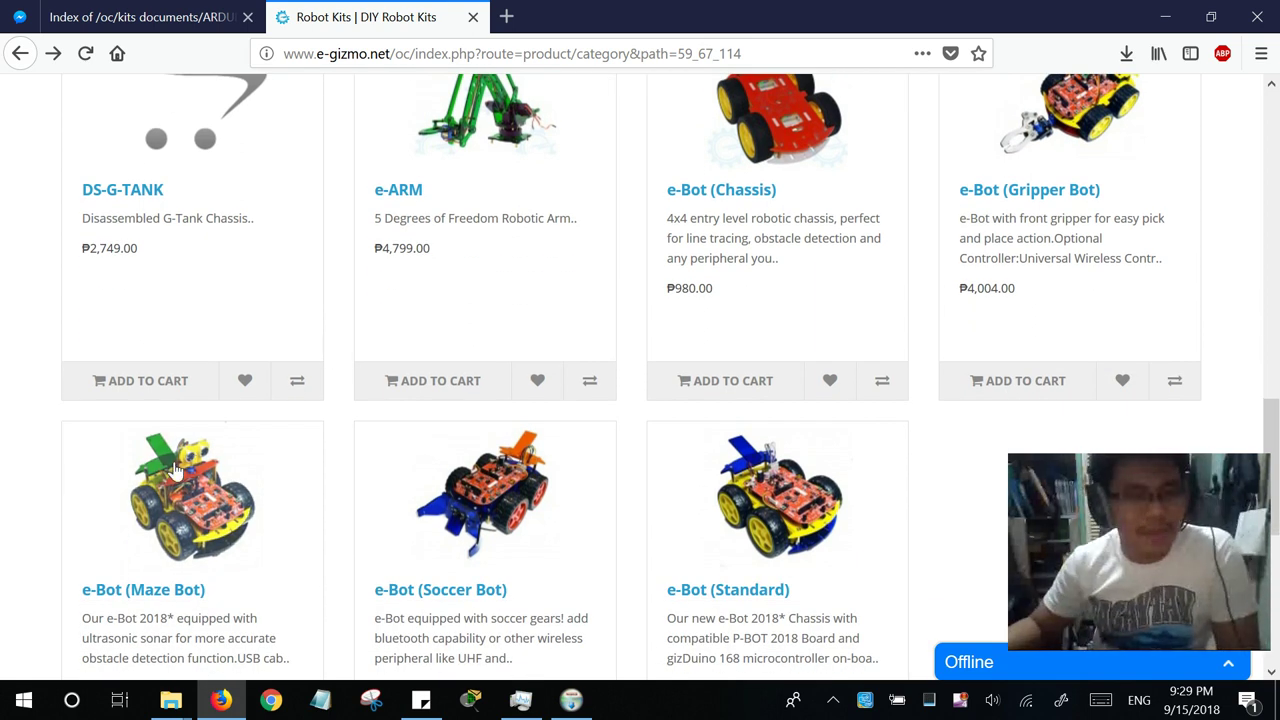
scroll(386, 414, "up", 2)
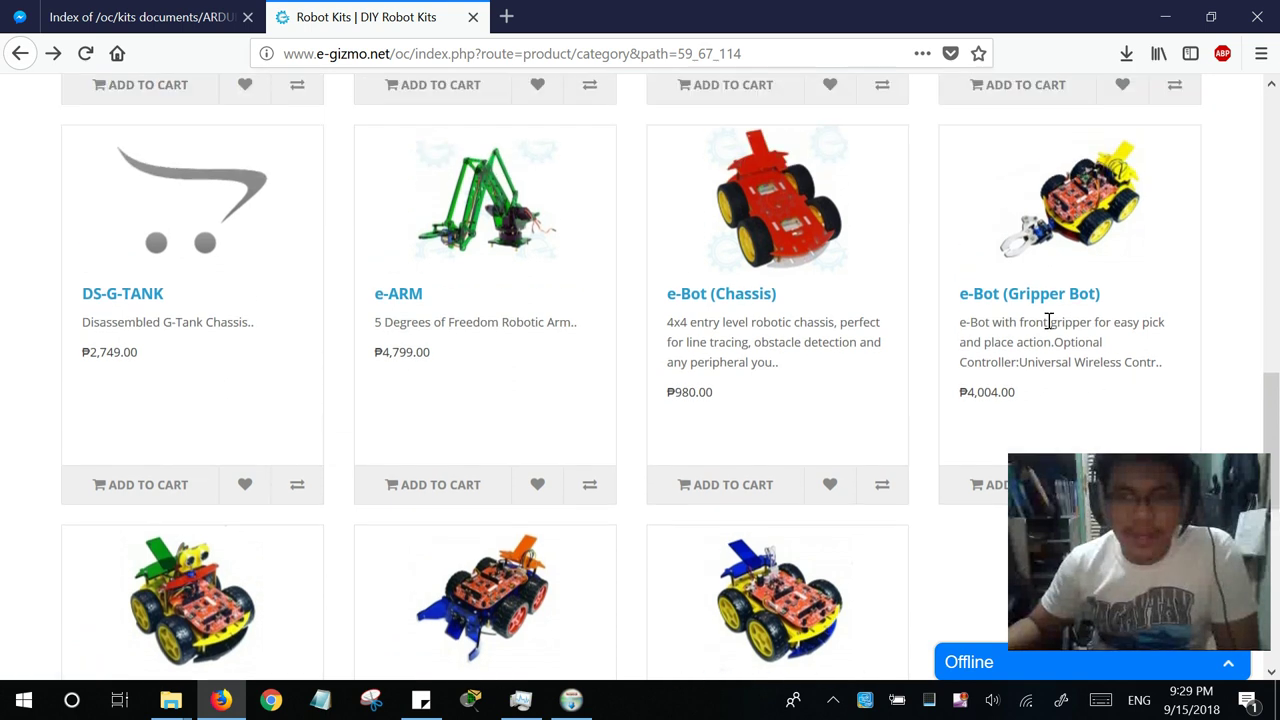
scroll(957, 357, "up", 2)
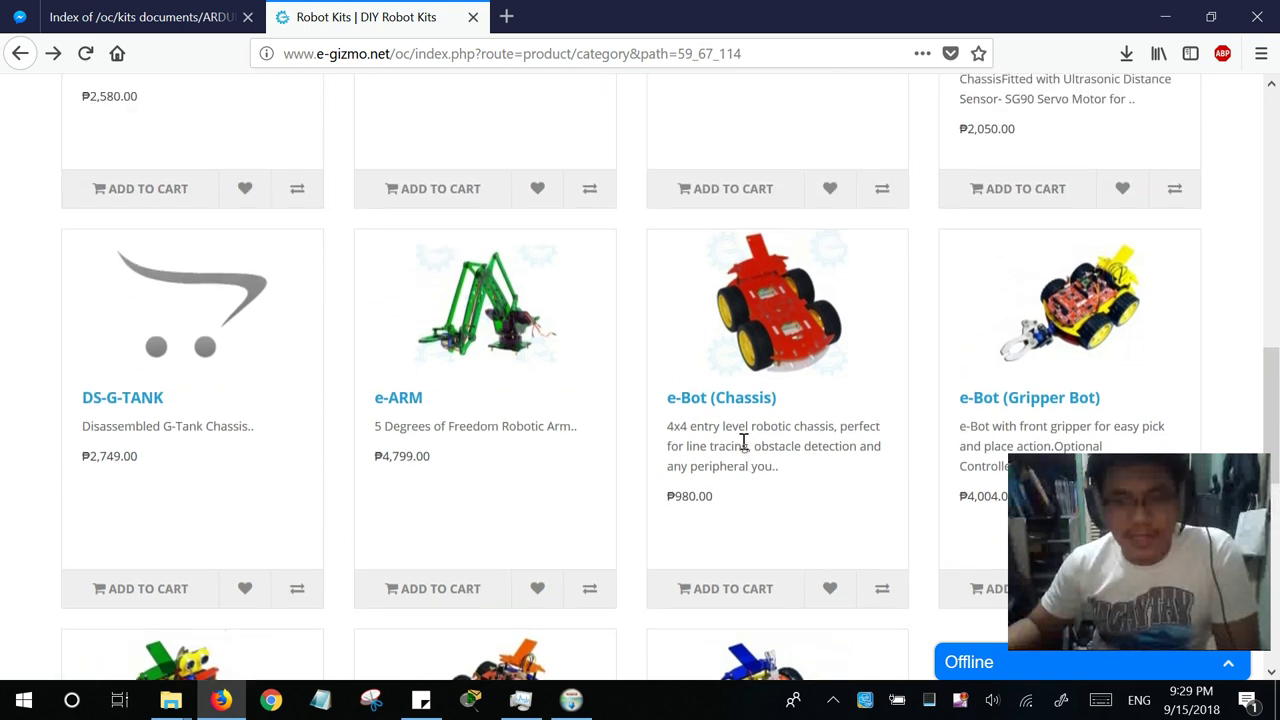
scroll(708, 445, "up", 4)
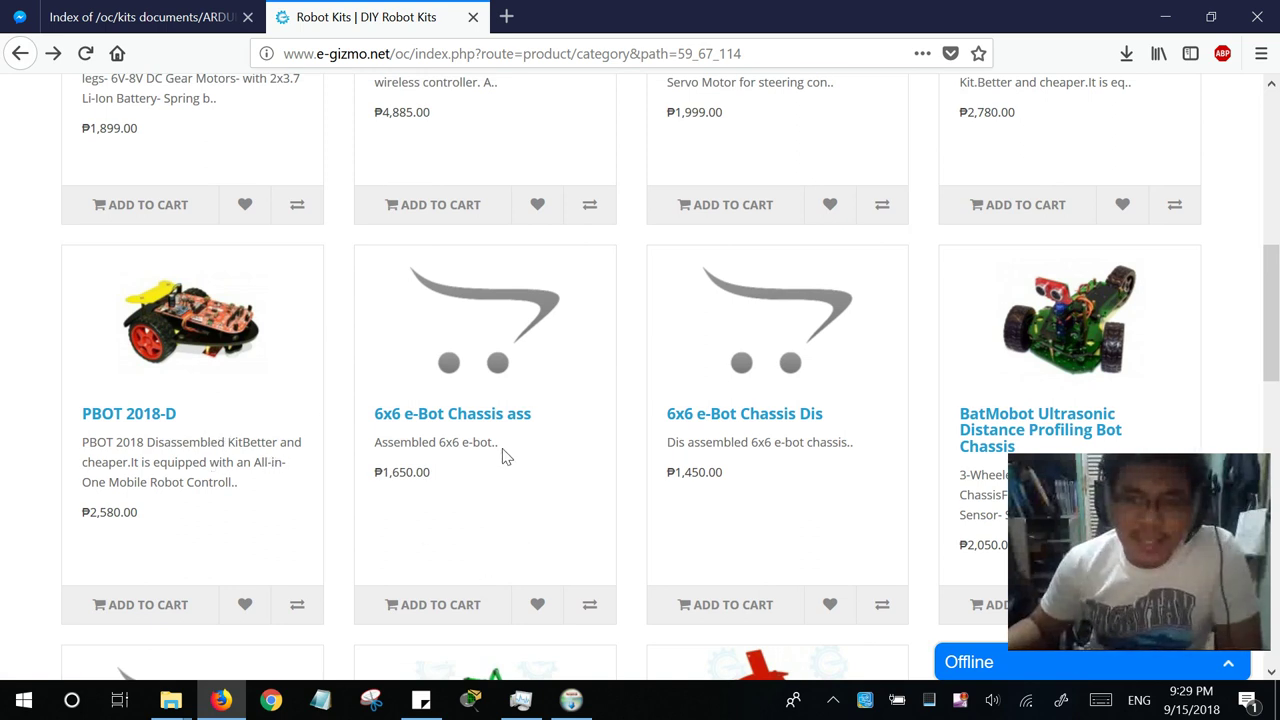
scroll(408, 447, "up", 1)
scroll(413, 451, "up", 2)
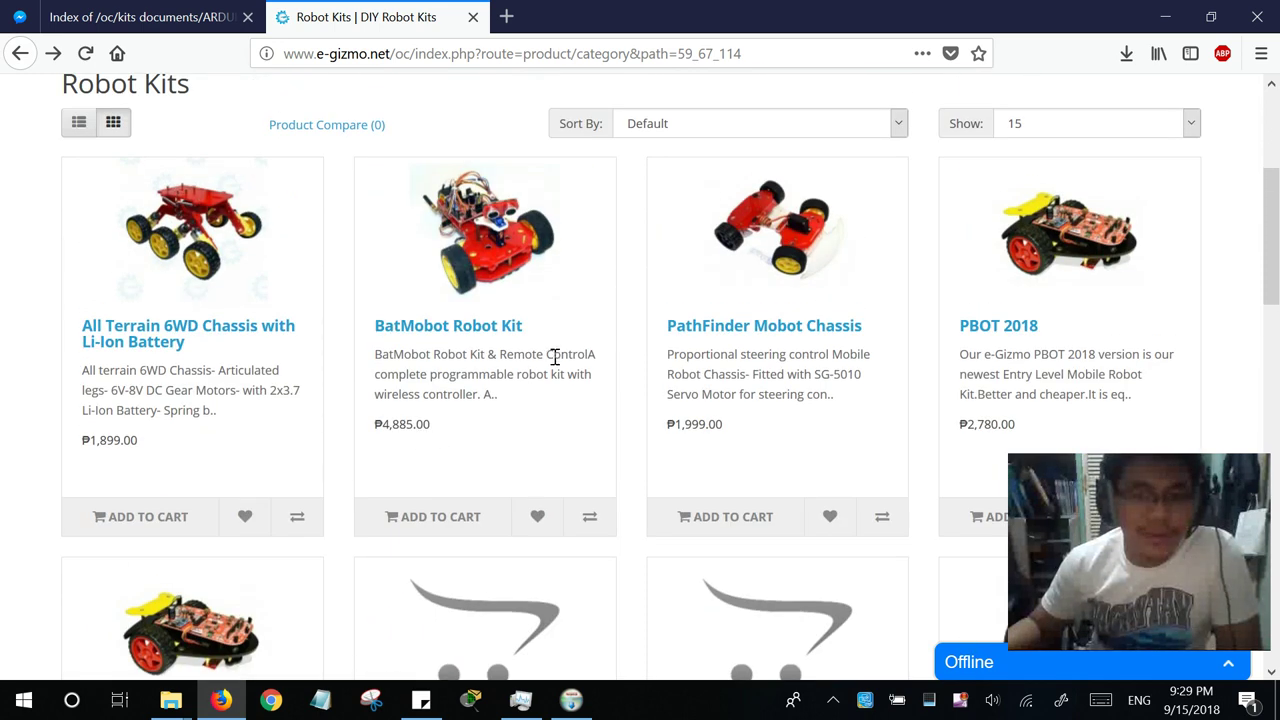
scroll(550, 357, "up", 4)
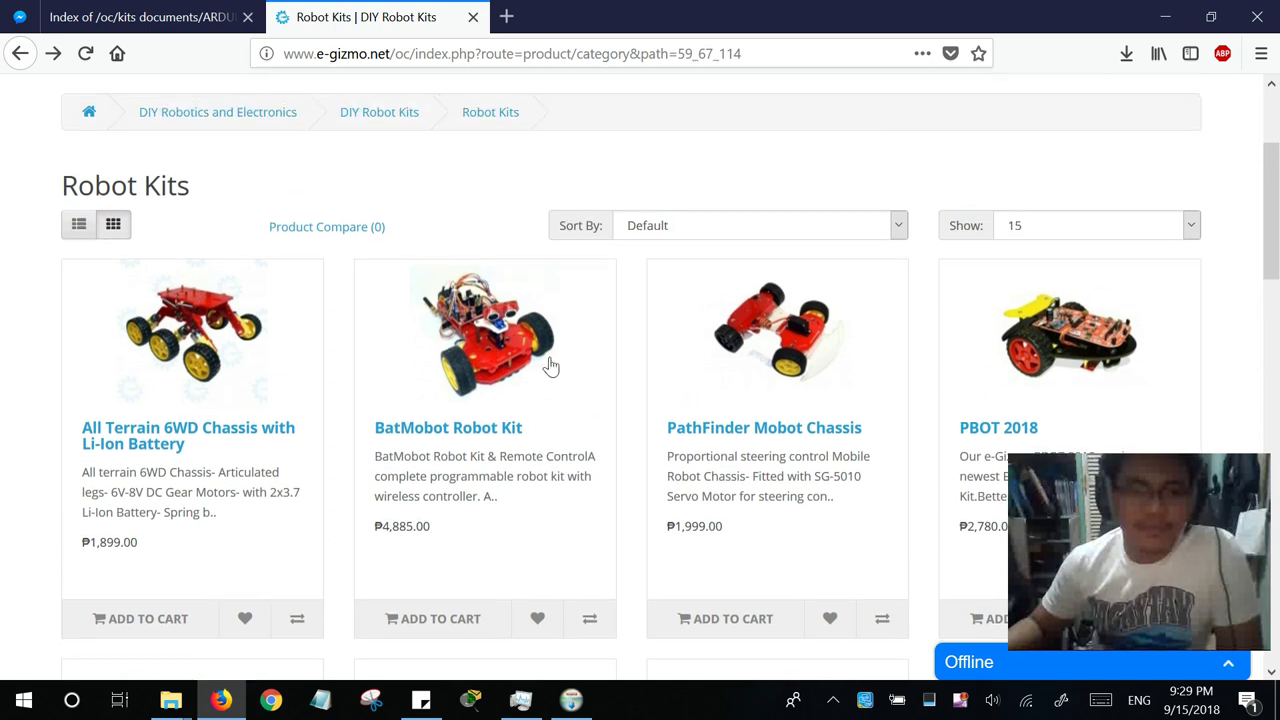
scroll(540, 325, "down", 2)
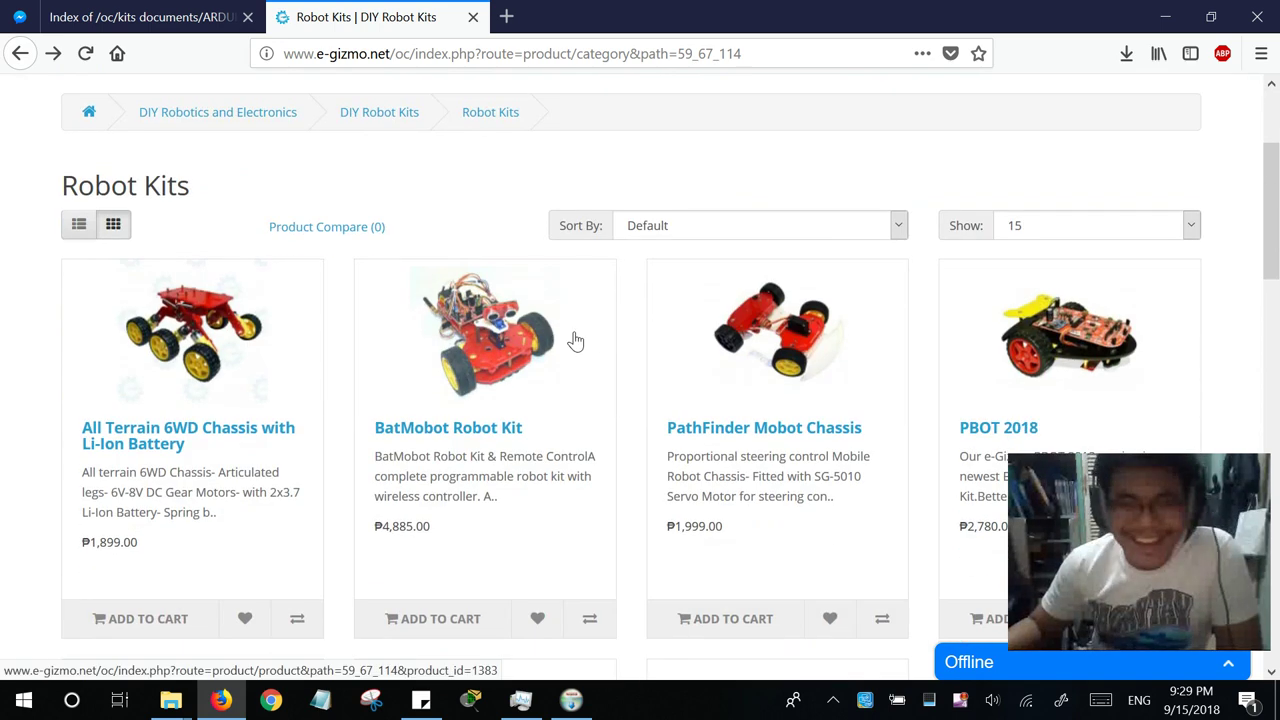
- Close the Arduino IDE installer and minimize Firefox and the gizDuino IDE folder, leaving the ArduBlock tool folder open beside the Desktop icons
left_click(750, 512)
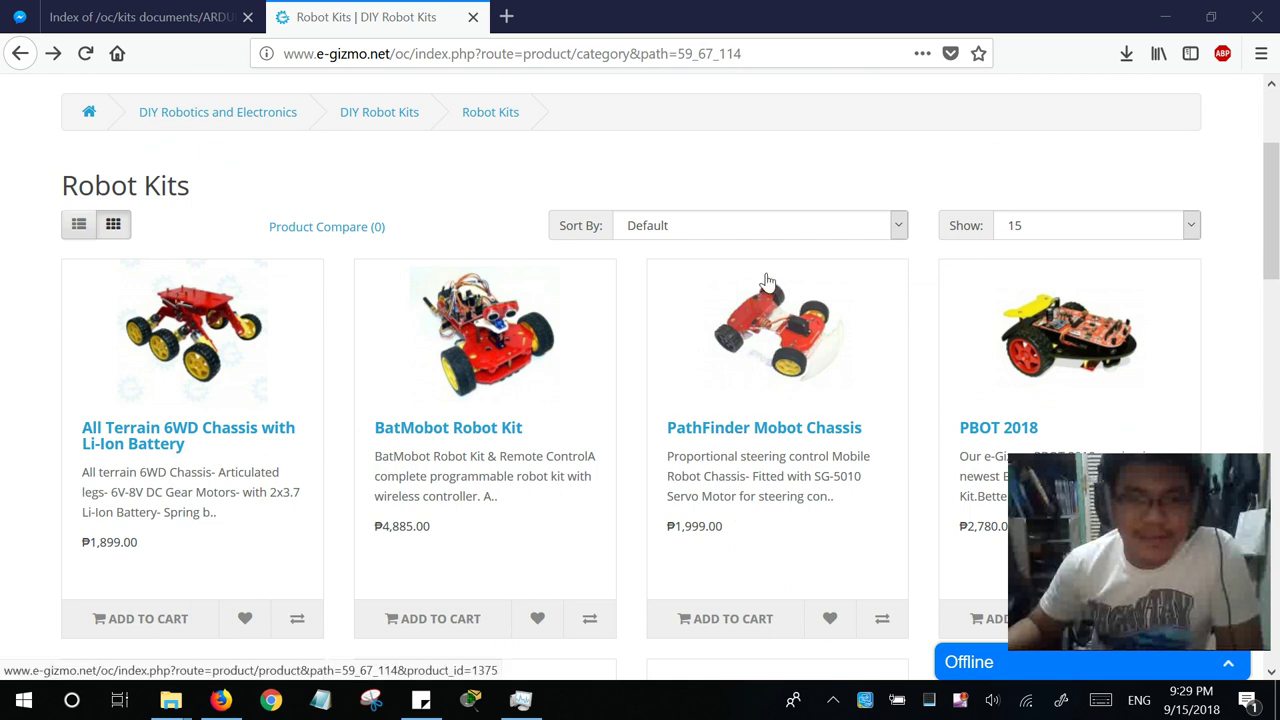
left_click(1164, 17)
left_click(716, 385)
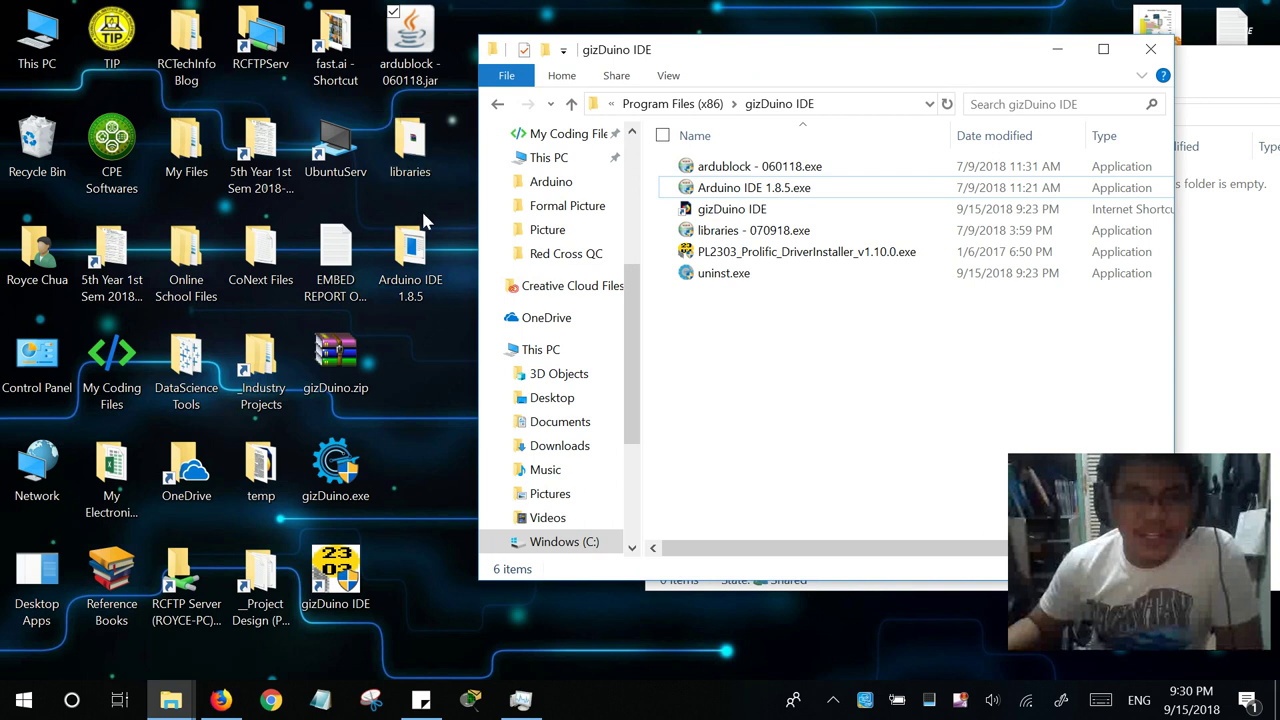
left_click(452, 174)
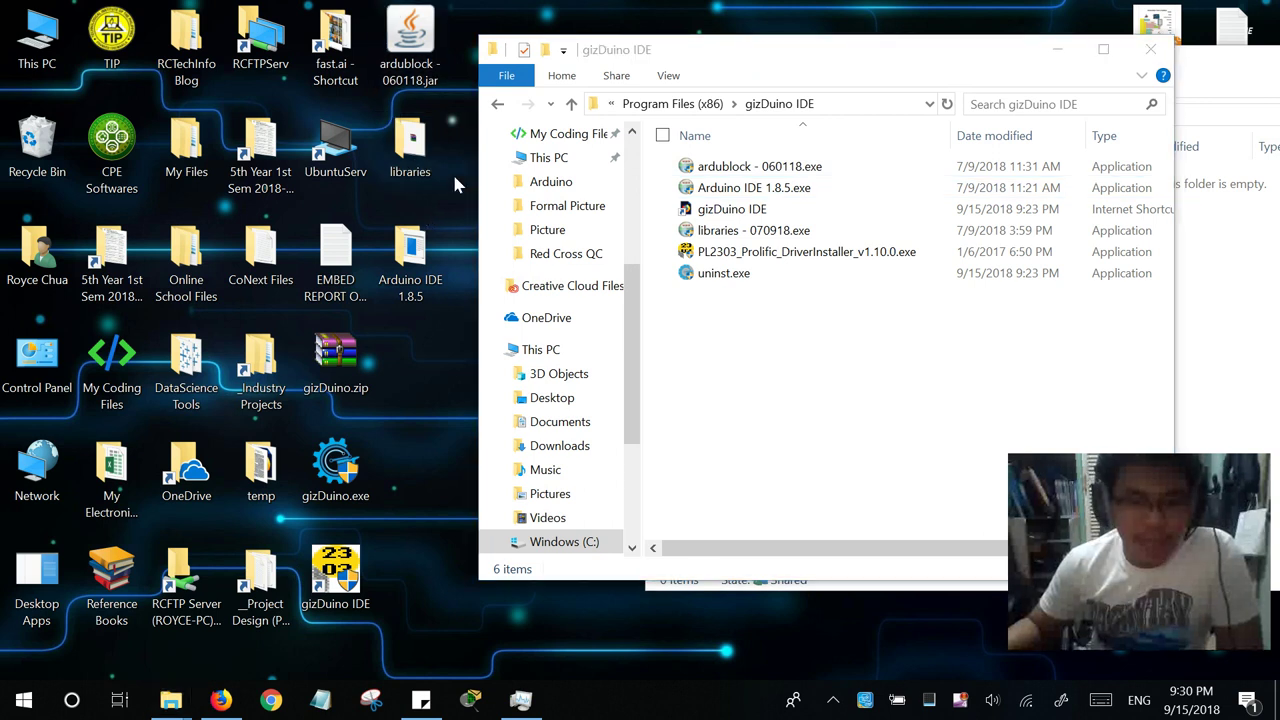
left_click(1057, 49)
left_click_drag(1005, 69, 866, 68)
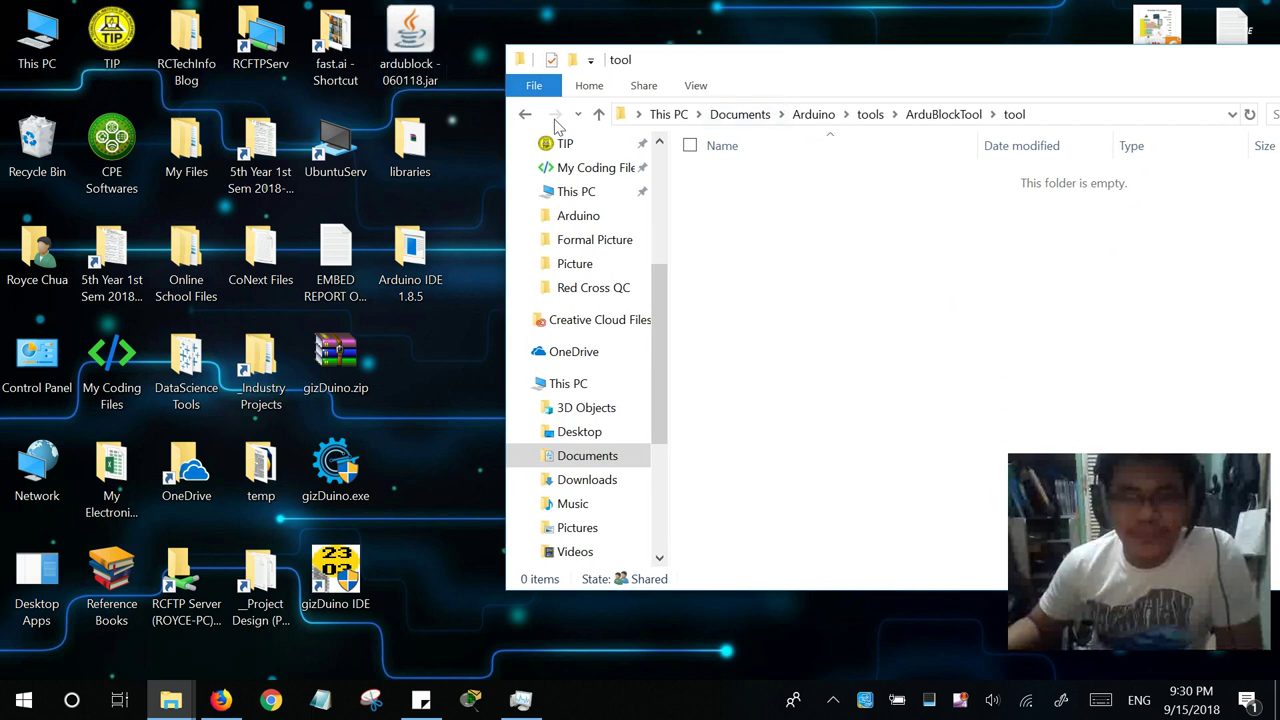
- Move ardublock - 060118.jar from the Desktop into Documents\Arduino\tools\ArduBlockTool\tool
left_click(435, 60)
right_click(402, 42)
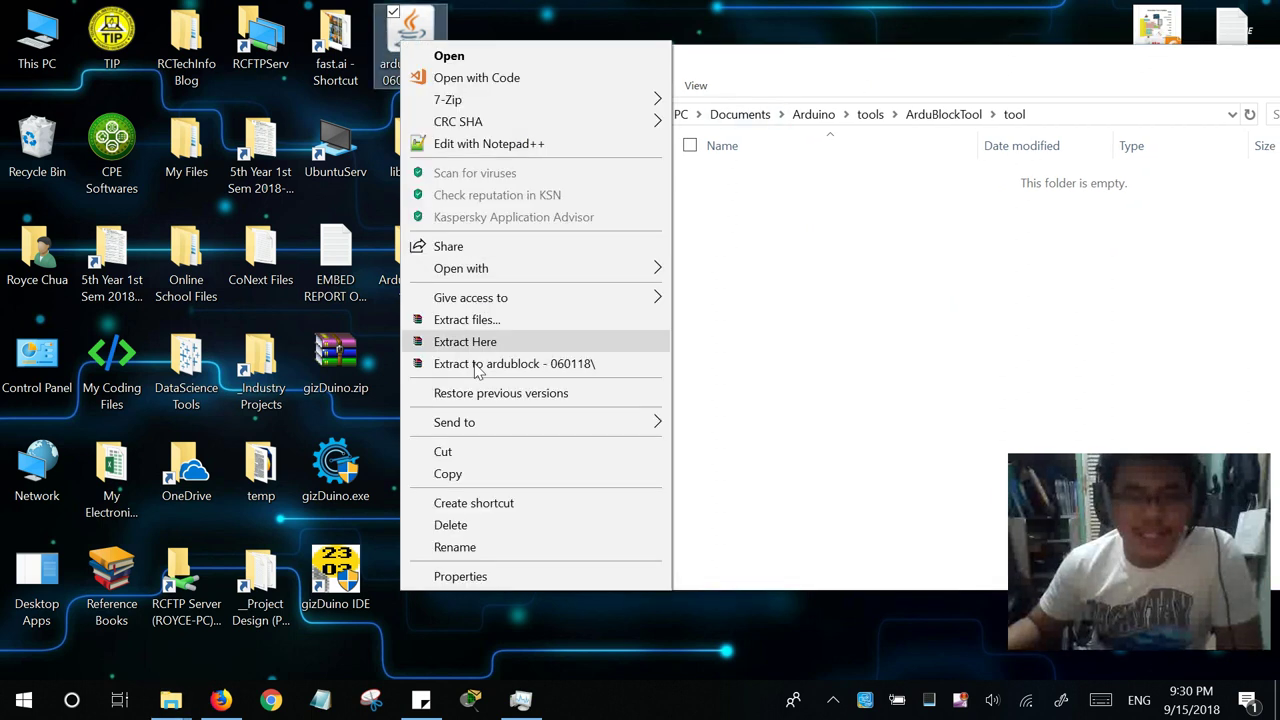
left_click(484, 451)
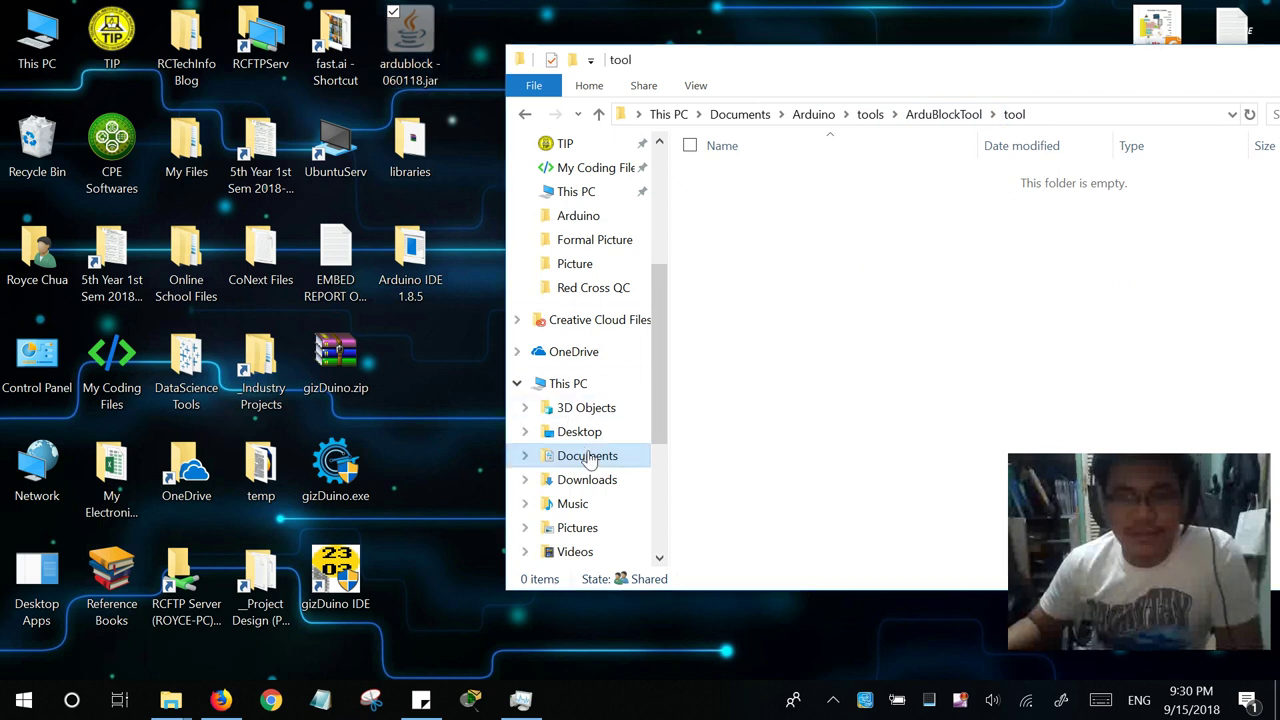
left_click(576, 455)
key("Return")
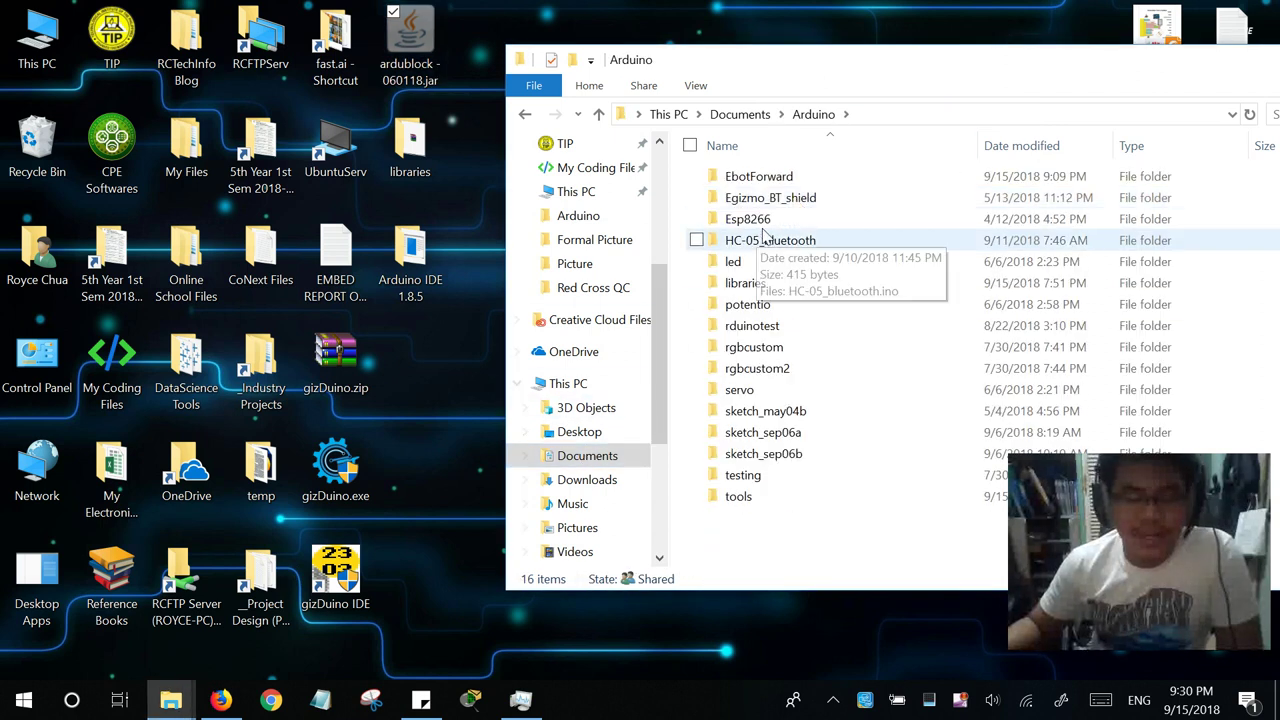
double_click(764, 504)
double_click(774, 190)
double_click(776, 192)
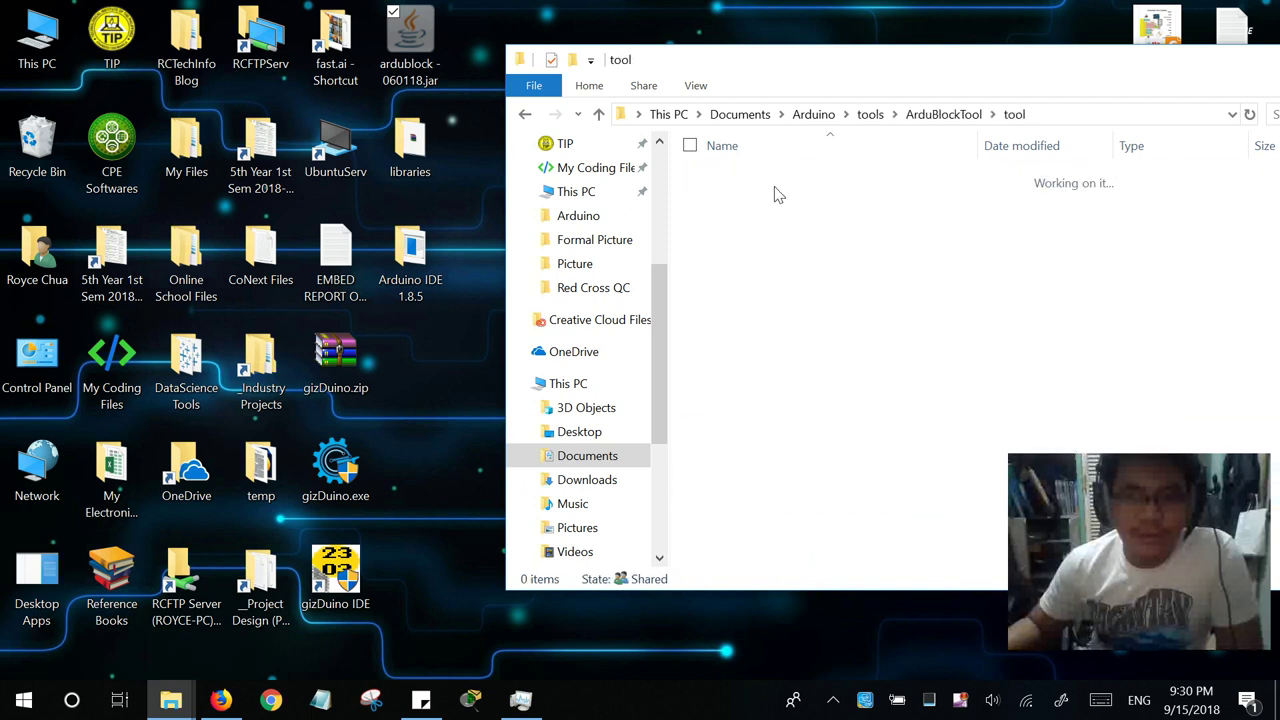
right_click(773, 204)
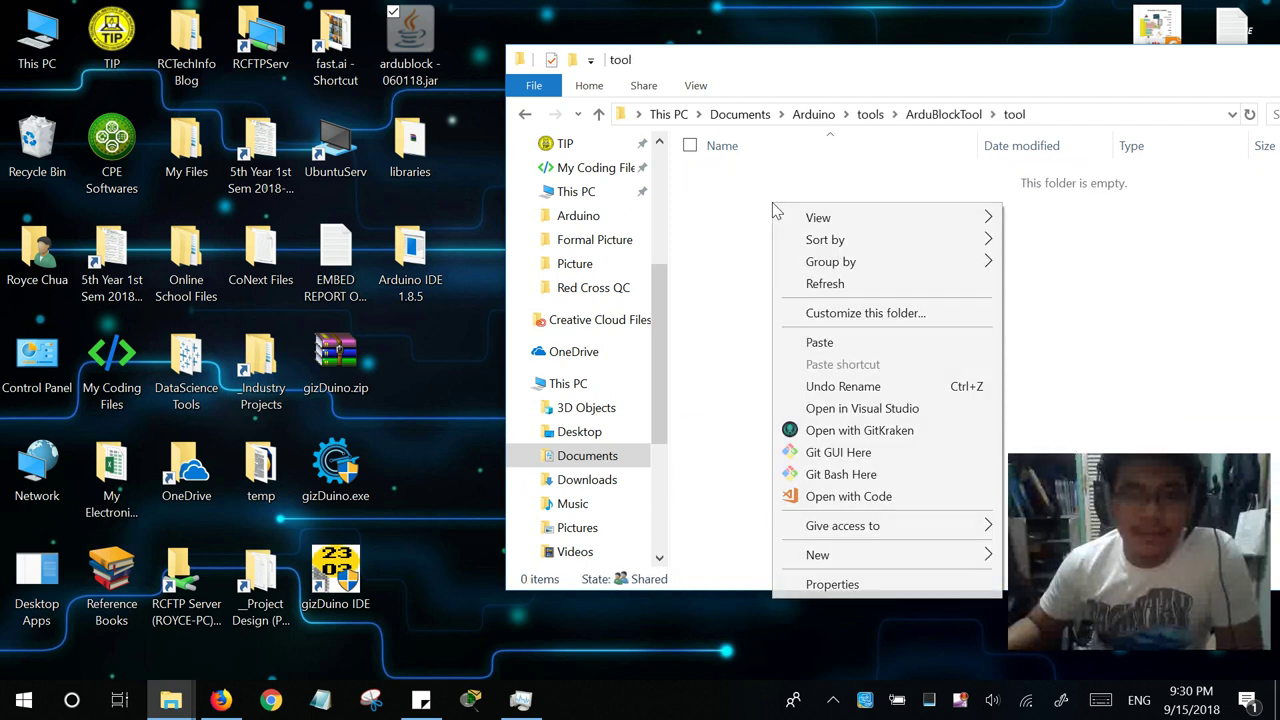
left_click(820, 342)
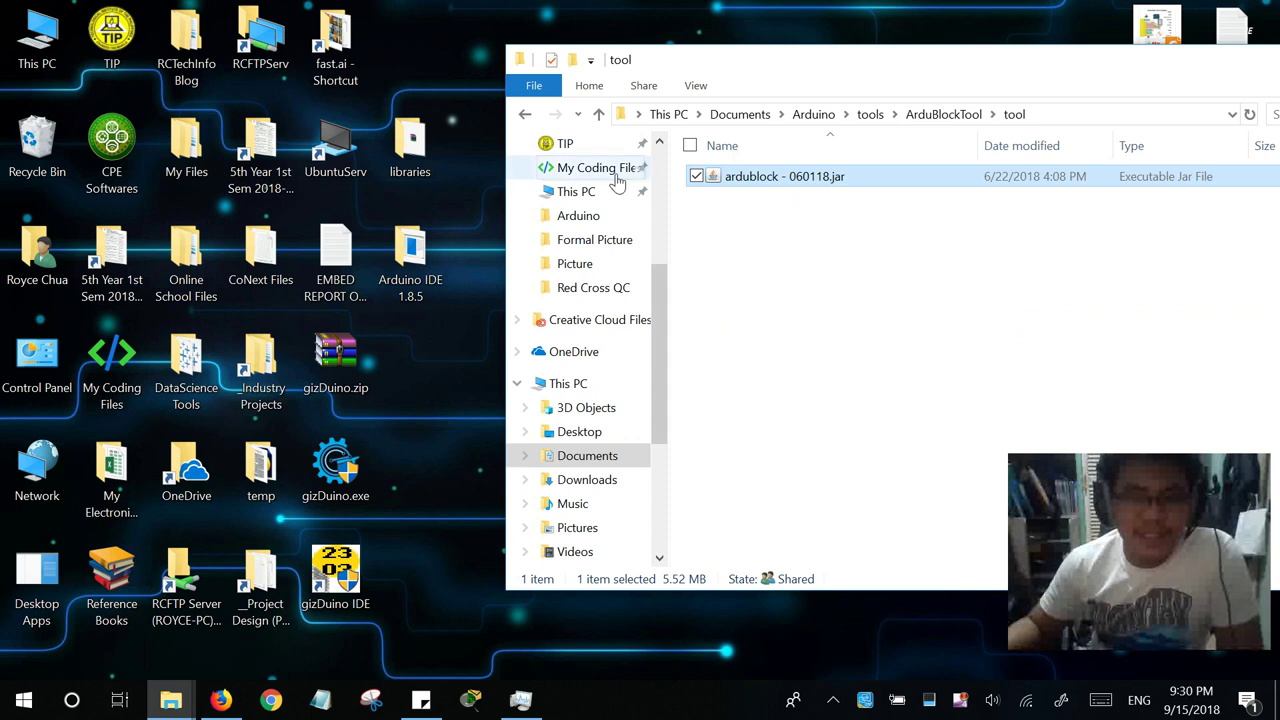
- Open the Documents\Arduino\libraries folder and position its window so the libraries folder on the Desktop stays reachable
left_click_drag(900, 57, 900, 50)
left_click_drag(818, 72, 865, 71)
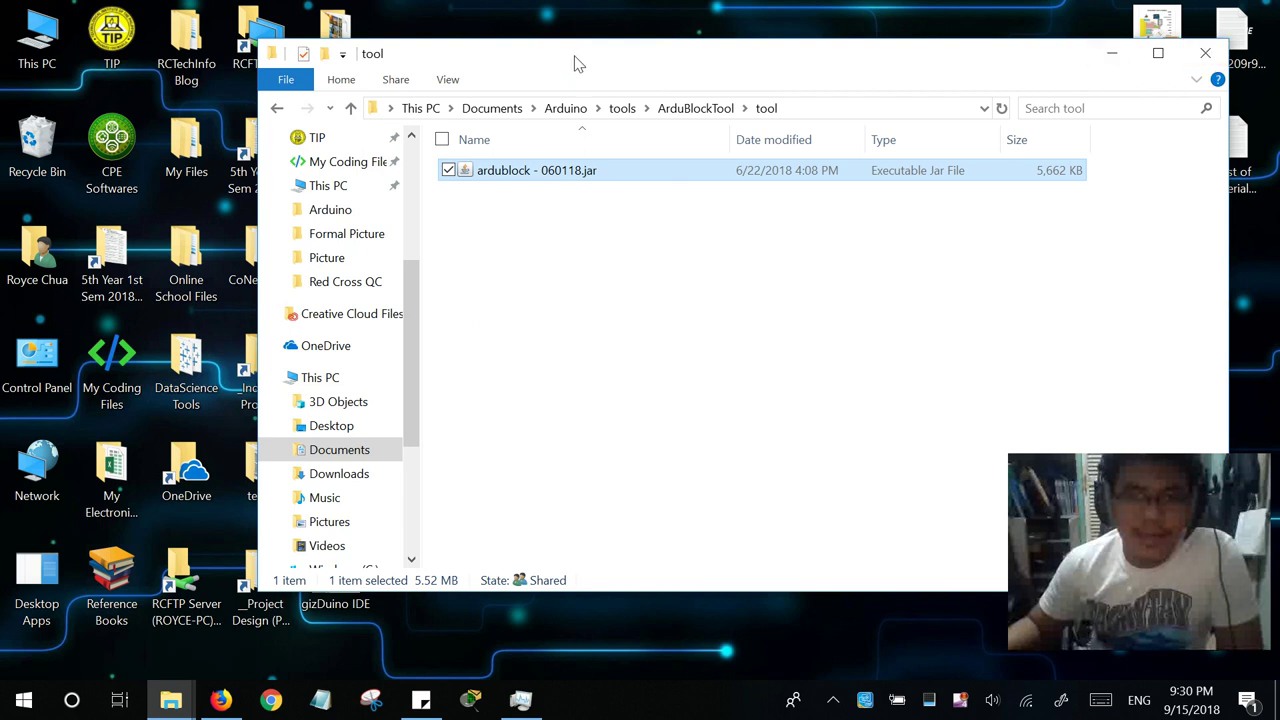
left_click_drag(576, 64, 736, 72)
left_click(729, 120)
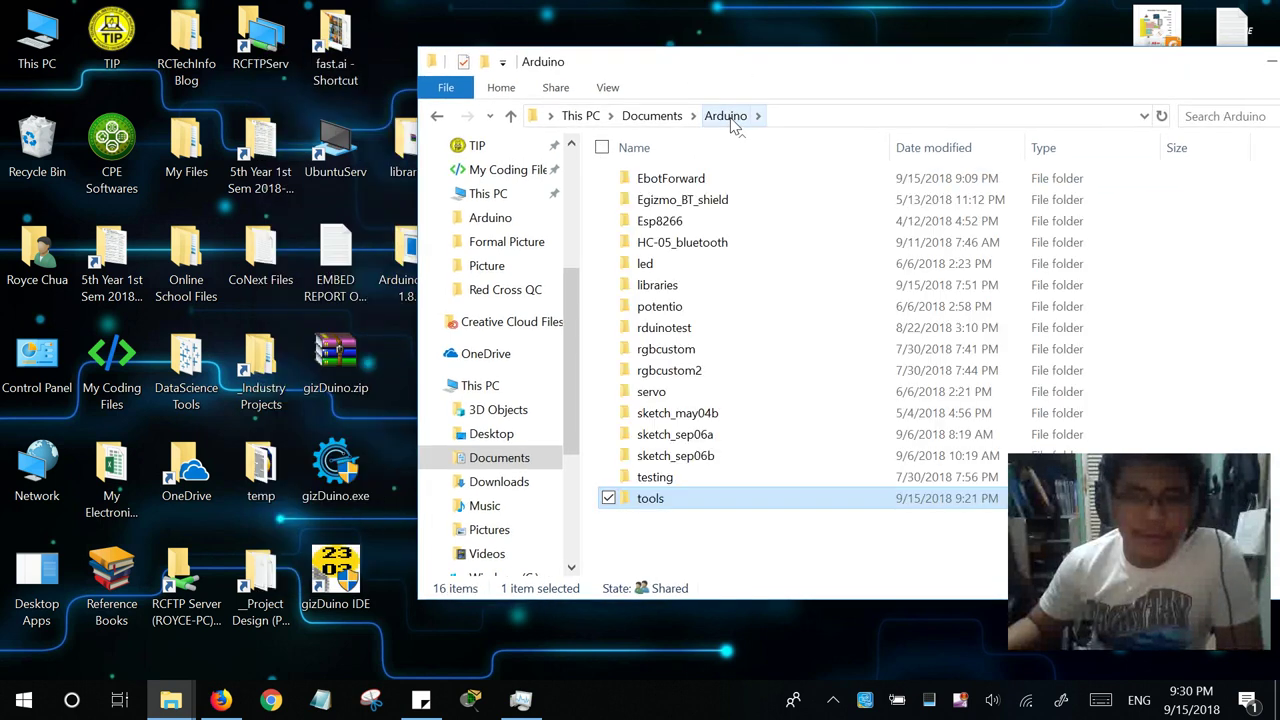
double_click(688, 291)
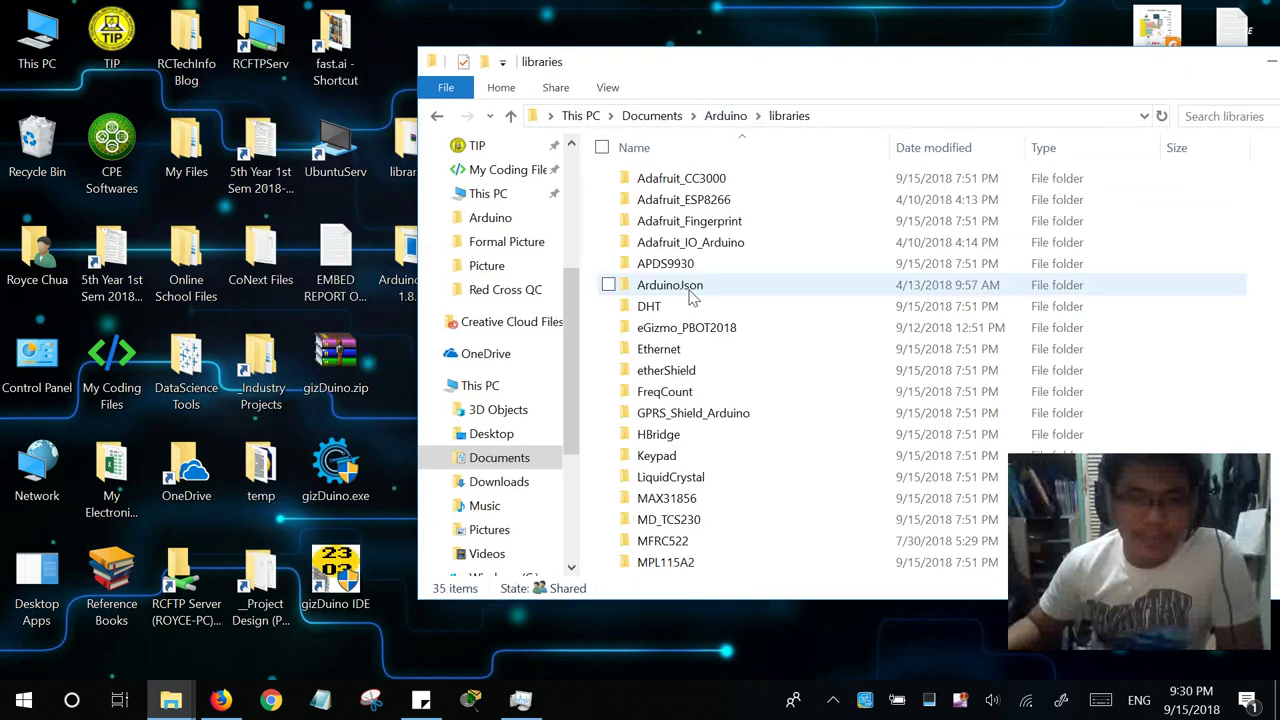
left_click_drag(732, 62, 852, 64)
- Copy all items from the Desktop's libraries folder into Documents\Arduino\libraries
double_click(410, 140)
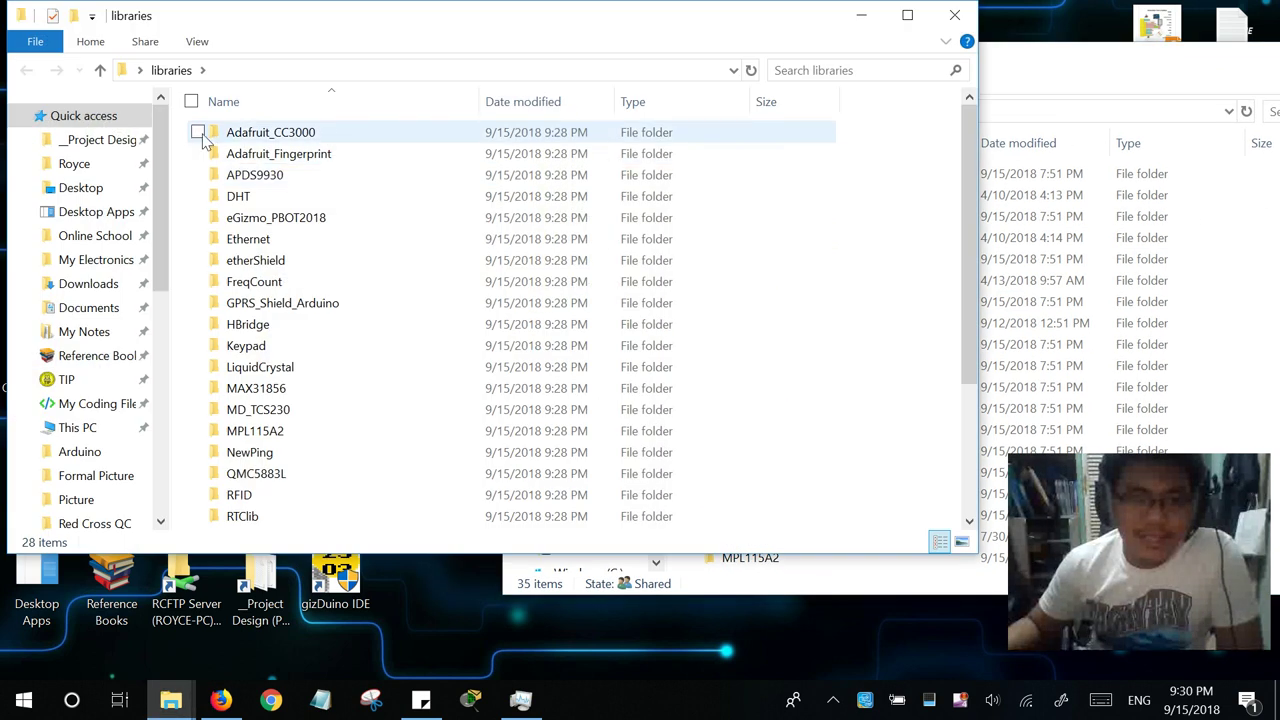
left_click_drag(203, 140, 510, 440)
right_click(486, 286)
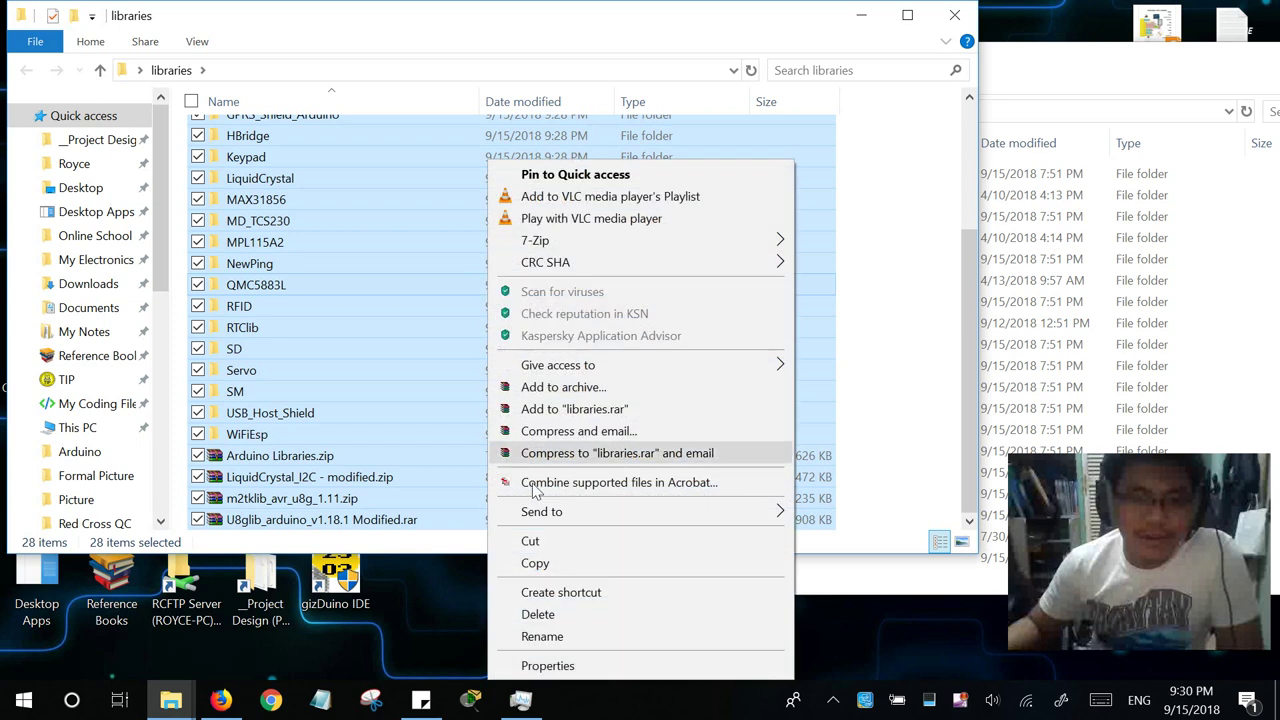
left_click(552, 557)
left_click(1084, 88)
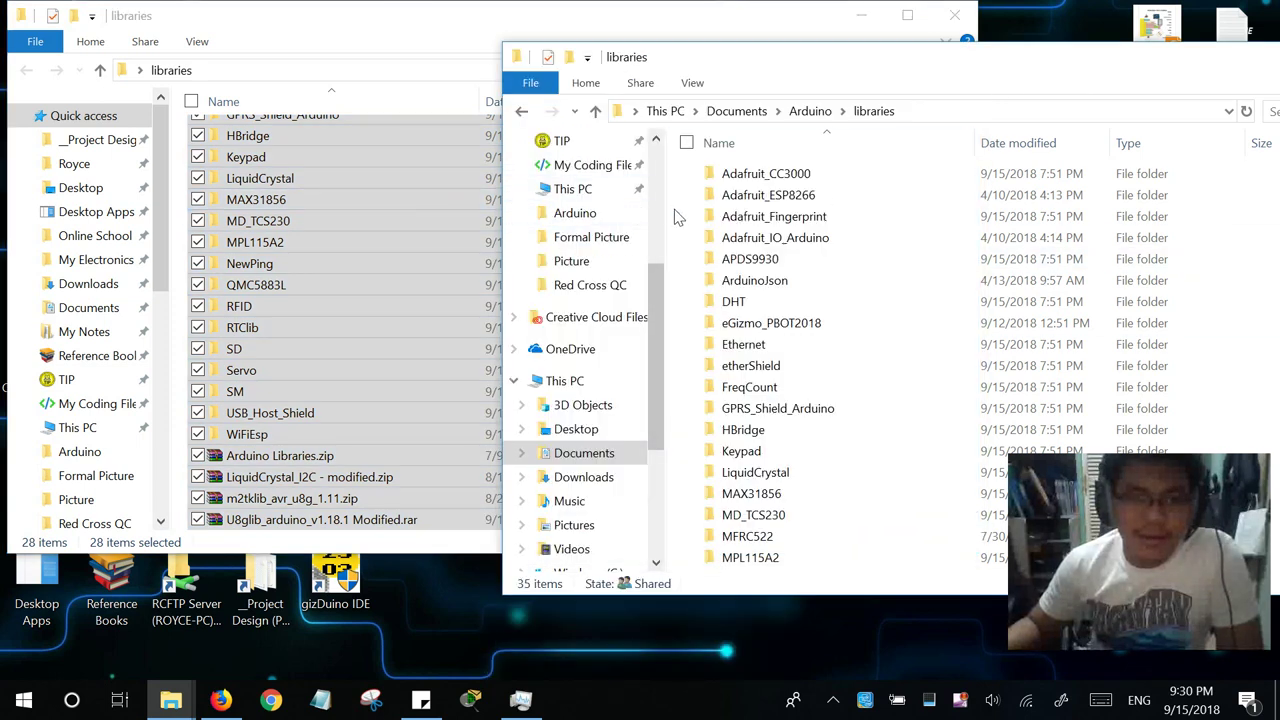
scroll(336, 206, "up", 3)
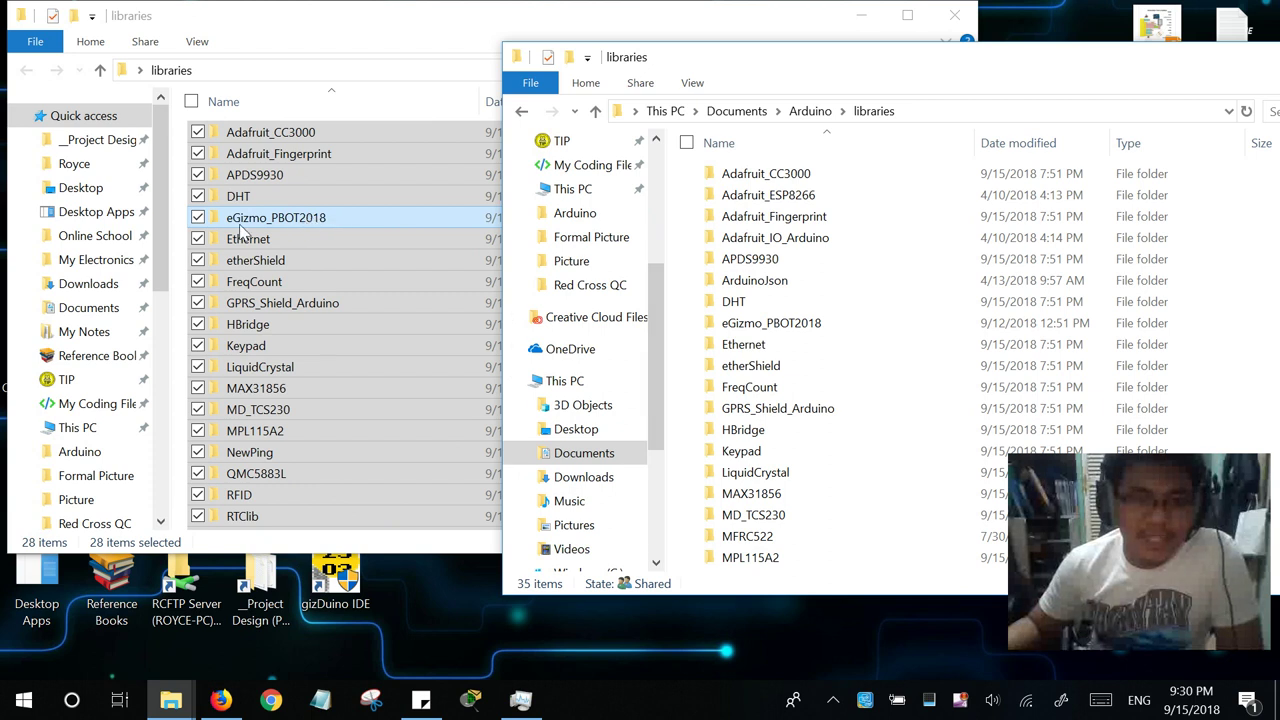
right_click(686, 207)
left_click(789, 349)
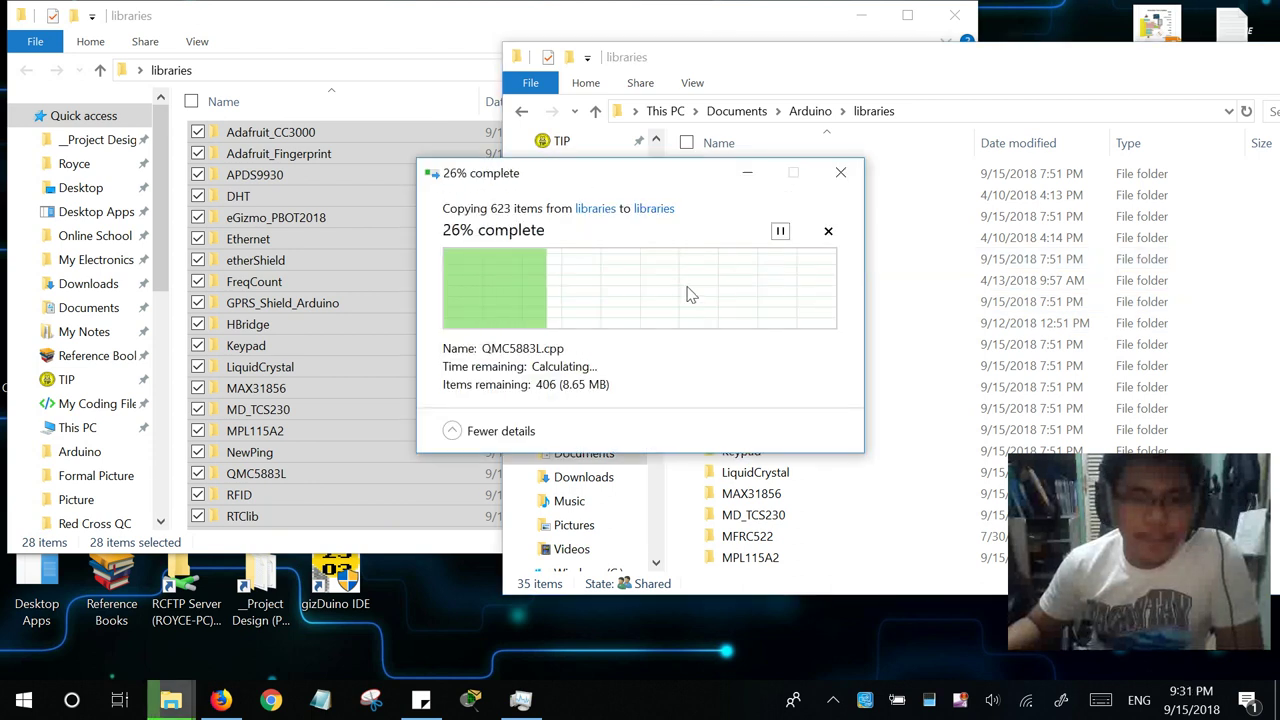
left_click(694, 288)
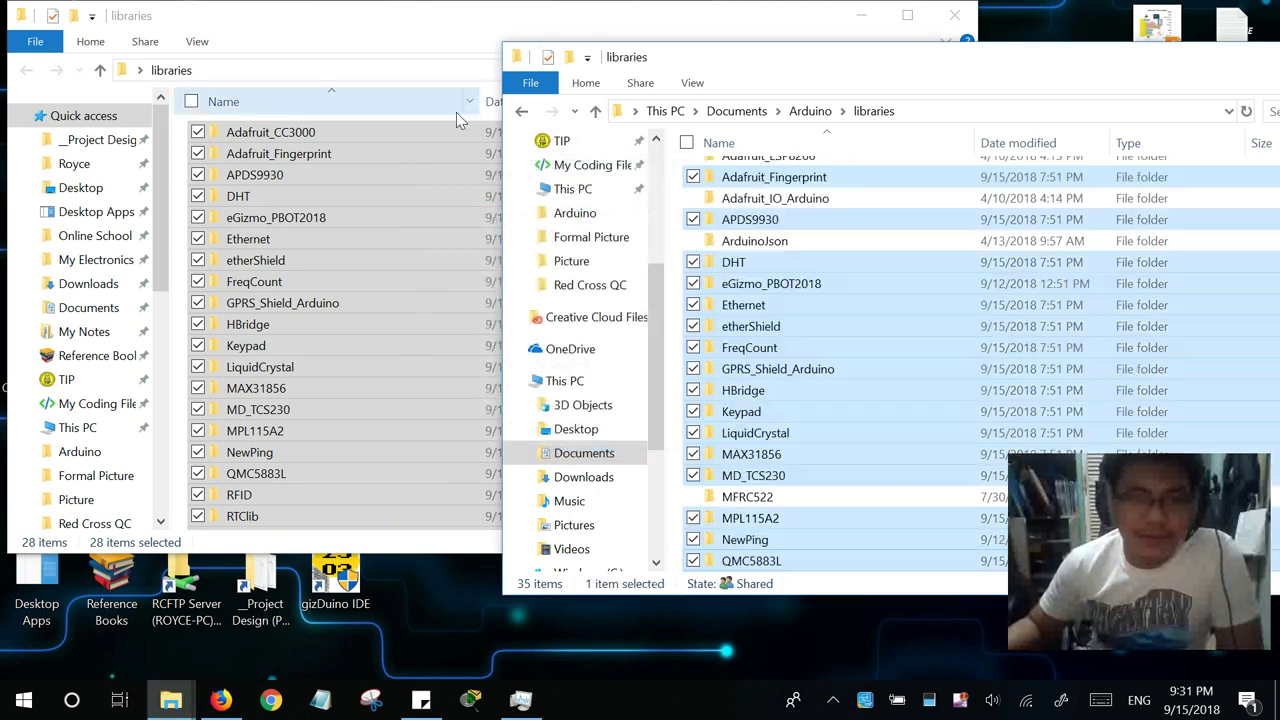
- Close both libraries folder windows to return to the Desktop
left_click(954, 15)
left_click_drag(972, 62, 862, 50)
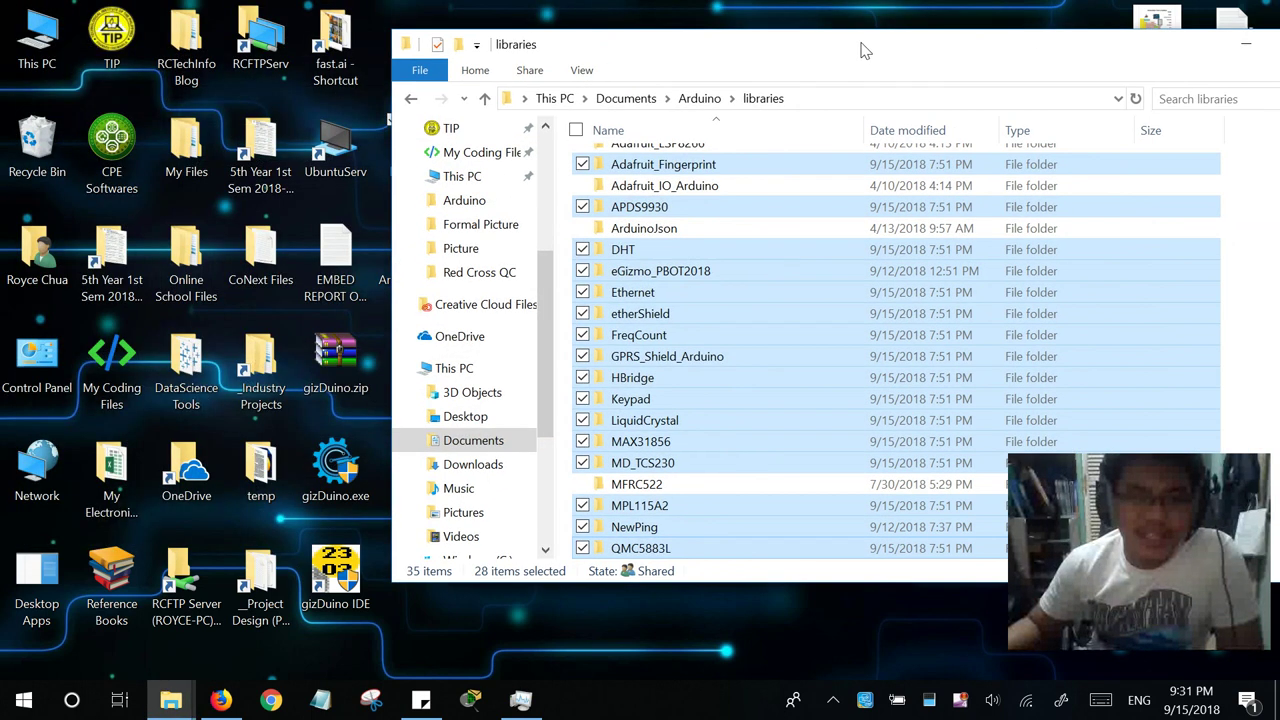
left_click_drag(1150, 62, 990, 47)
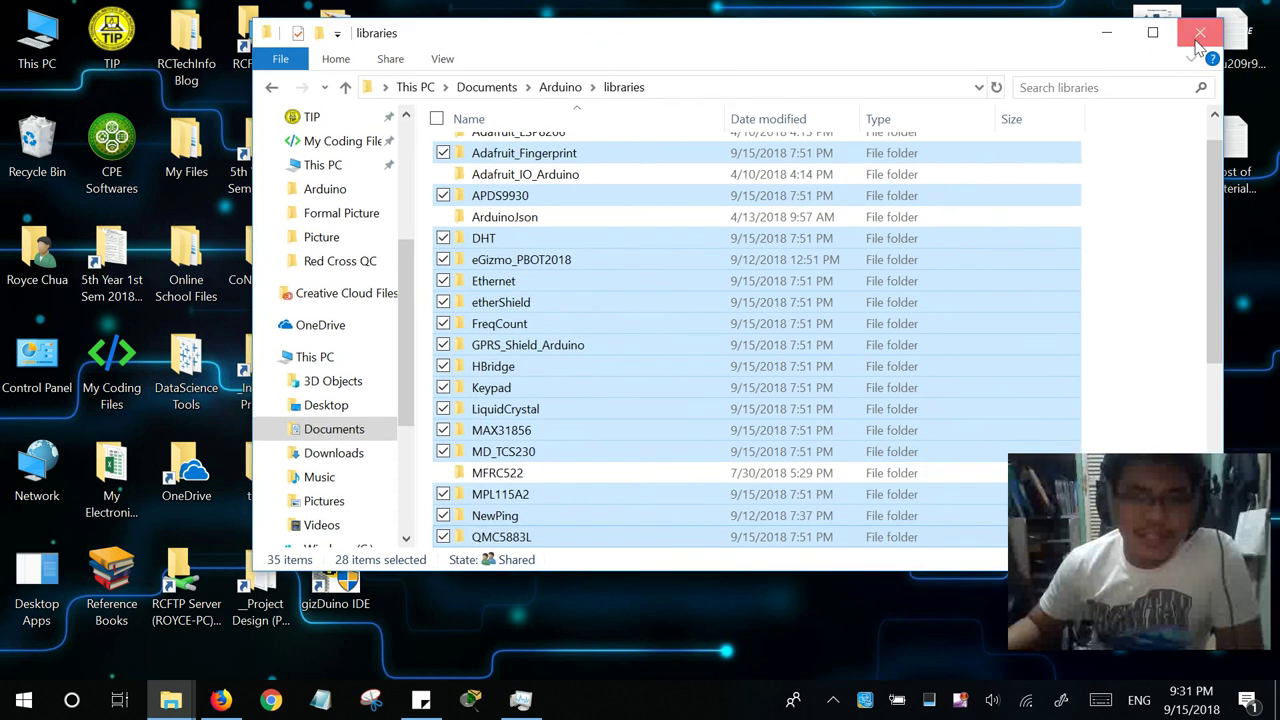
left_click(1194, 31)
left_click_drag(531, 330, 393, 14)
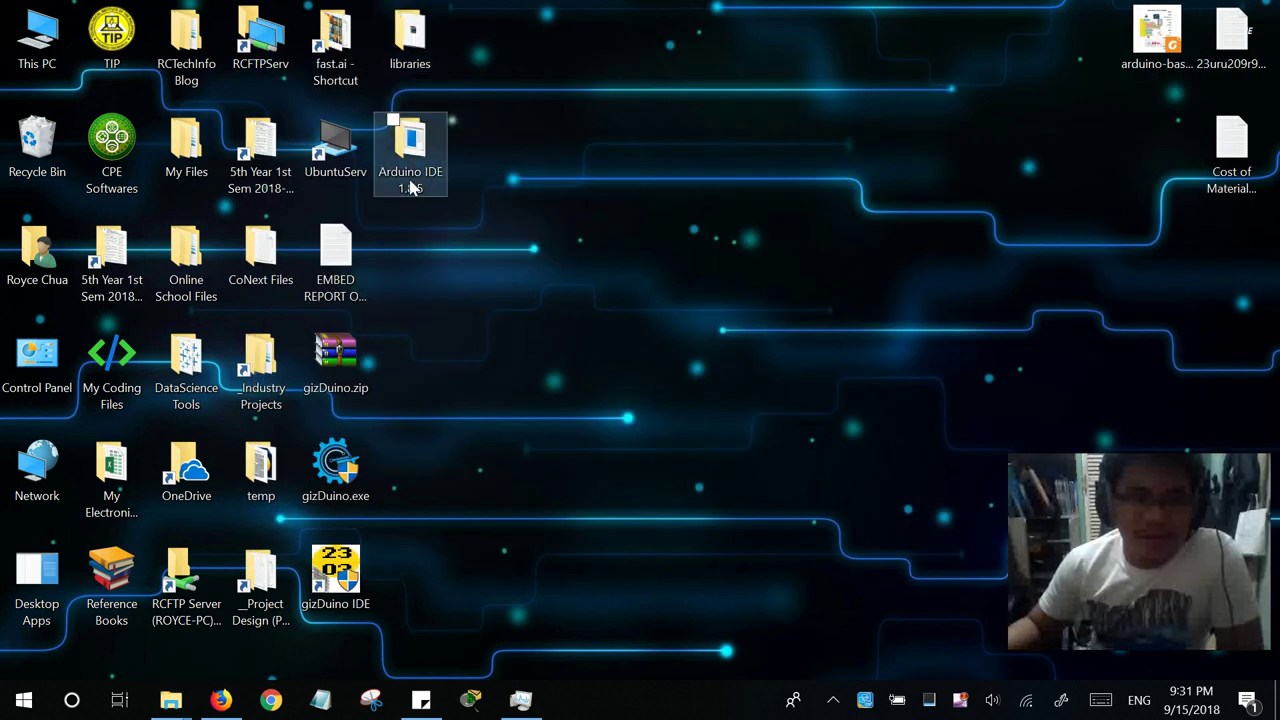
- Open the arduino-1.8.5 folder inside the Desktop's Arduino IDE 1.8.5 folder
double_click(409, 186)
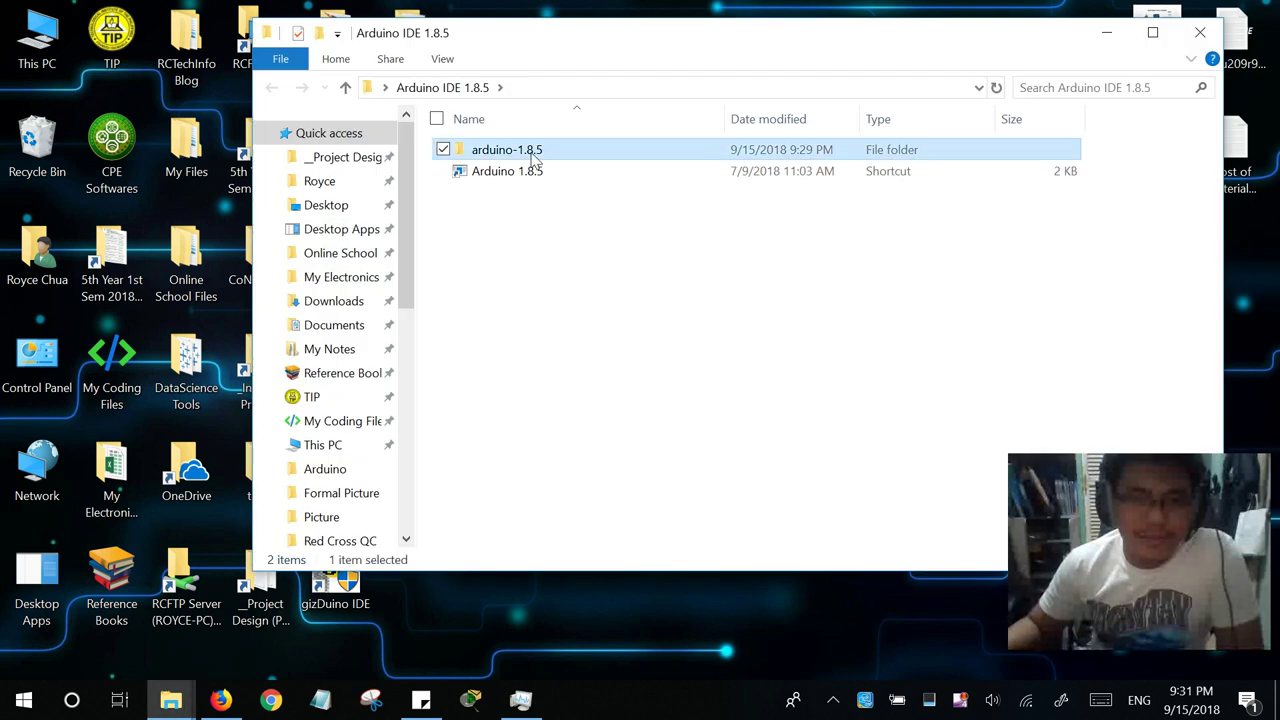
double_click(529, 152)
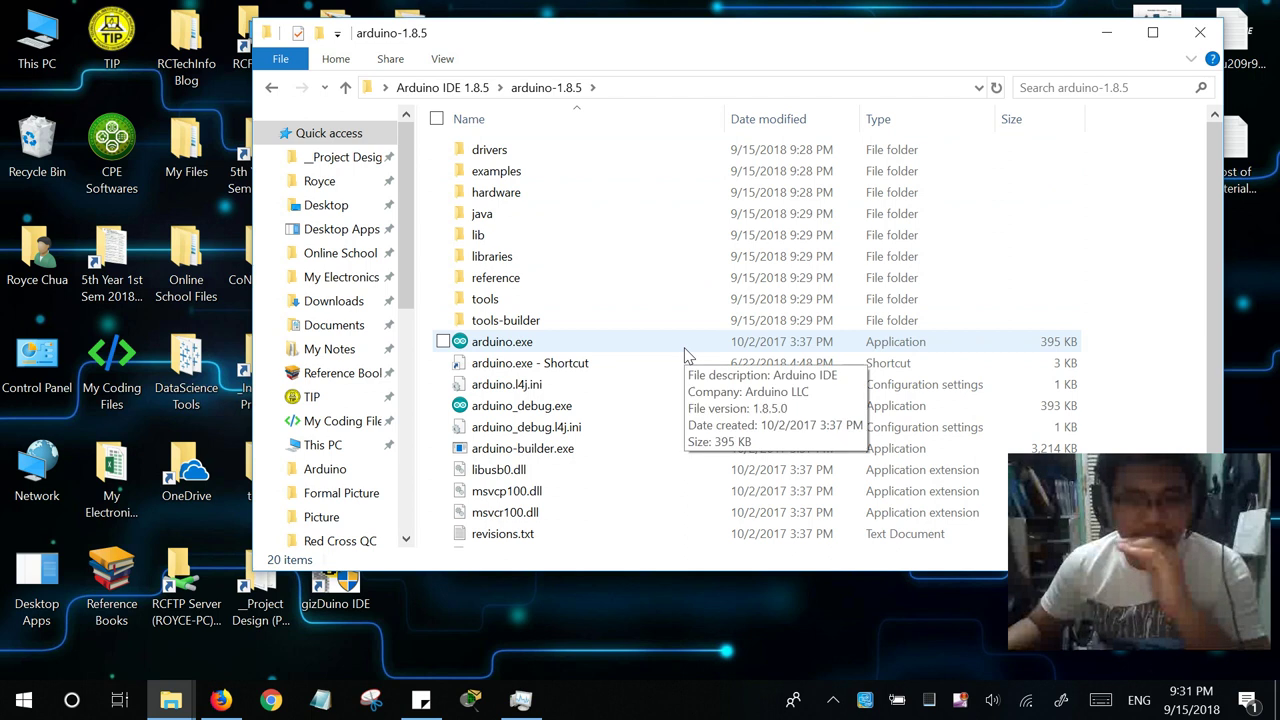
left_click_drag(583, 44, 611, 72)
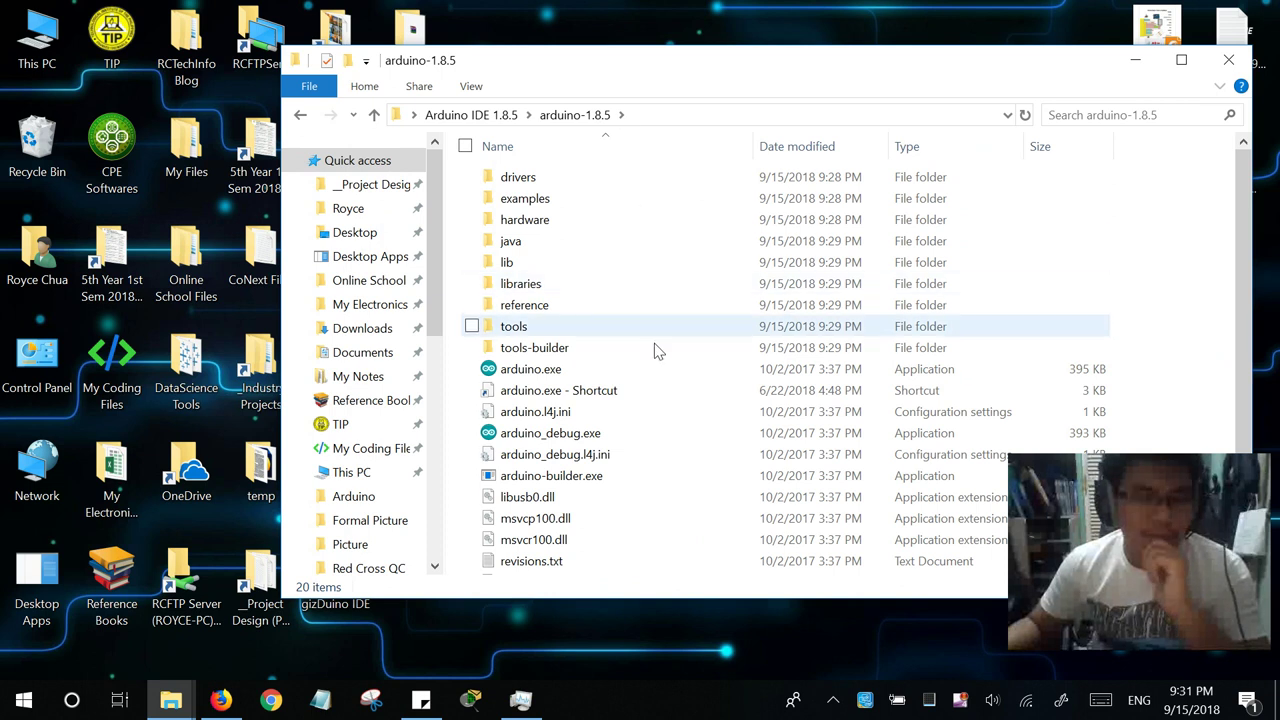
- Launch the Arduino IDE from arduino.exe in the arduino-1.8.5 folder
double_click(672, 370)
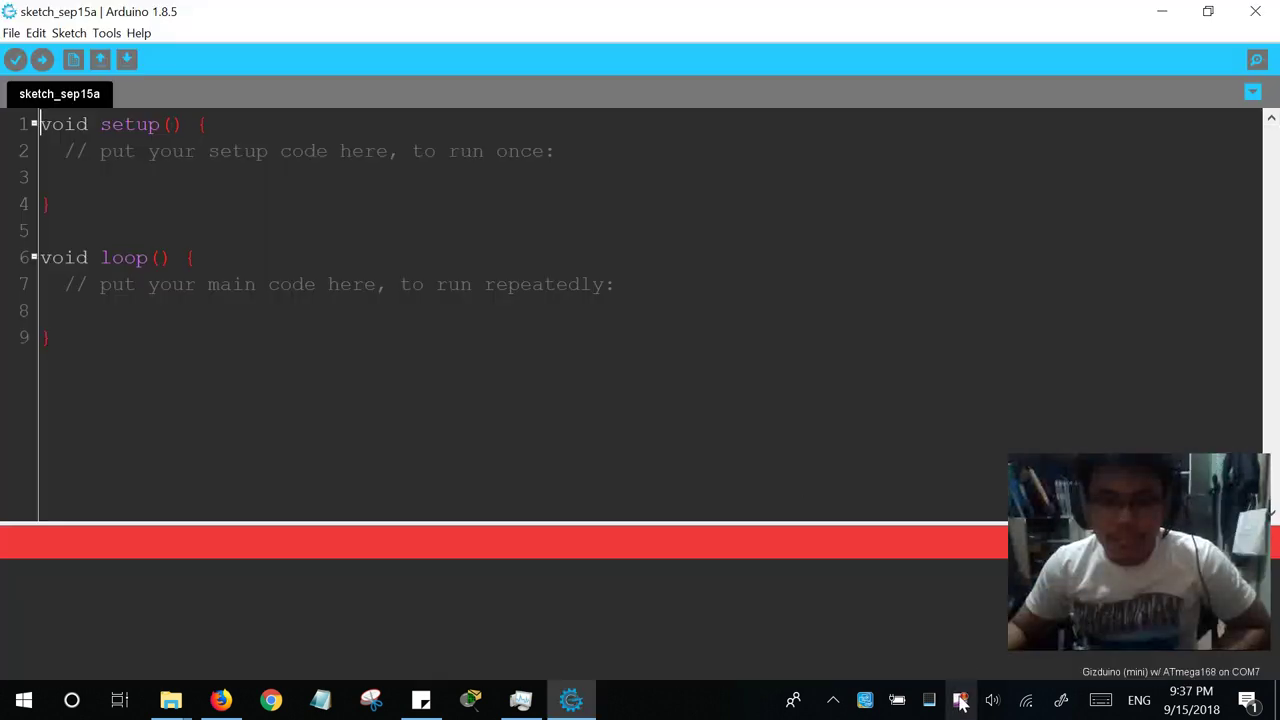
right_click(960, 700)
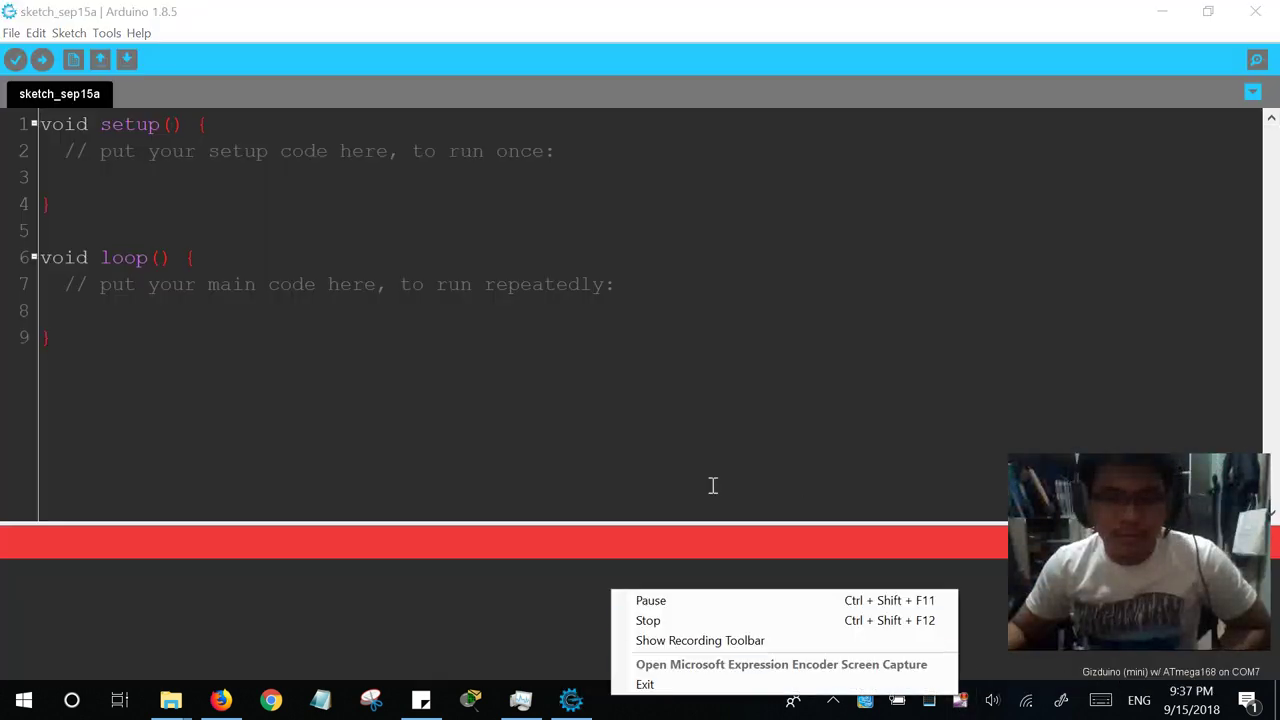
left_click(678, 440)
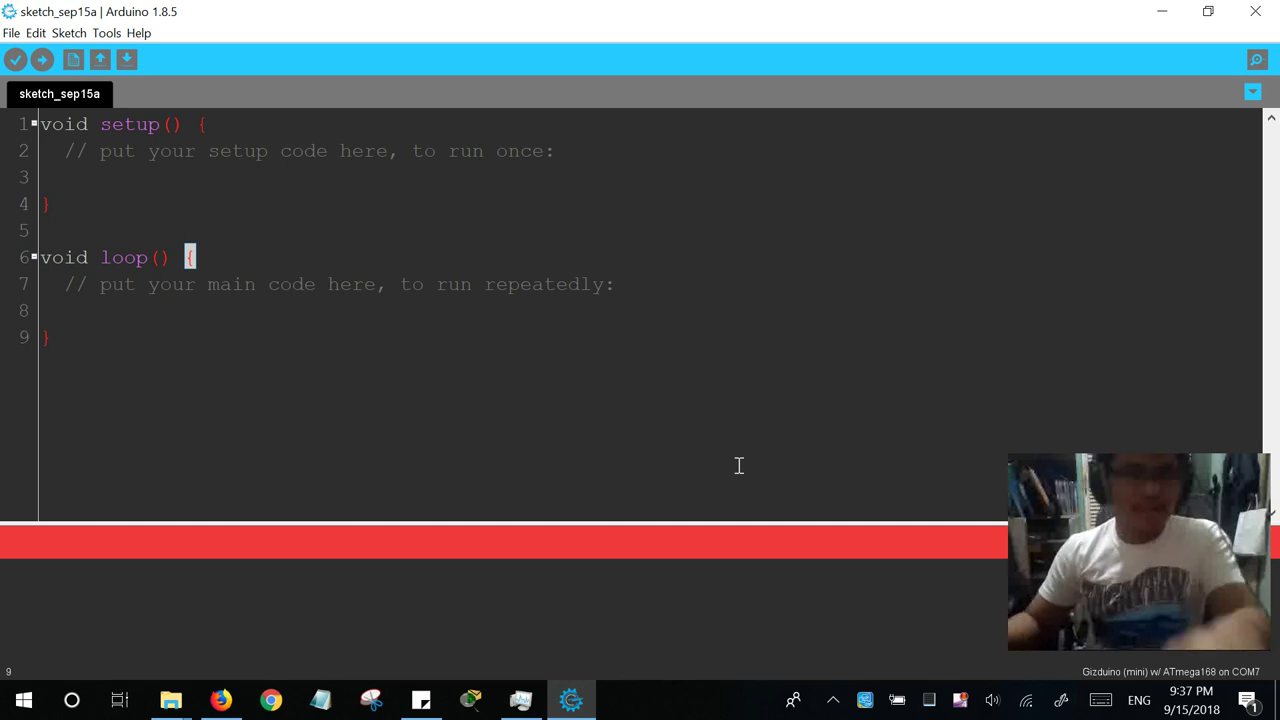
- Select Gizduino (mini) w/ ATmega168 as the board from the Gizduino AVR Boards group
left_click(128, 33)
mouse_move(105, 33)
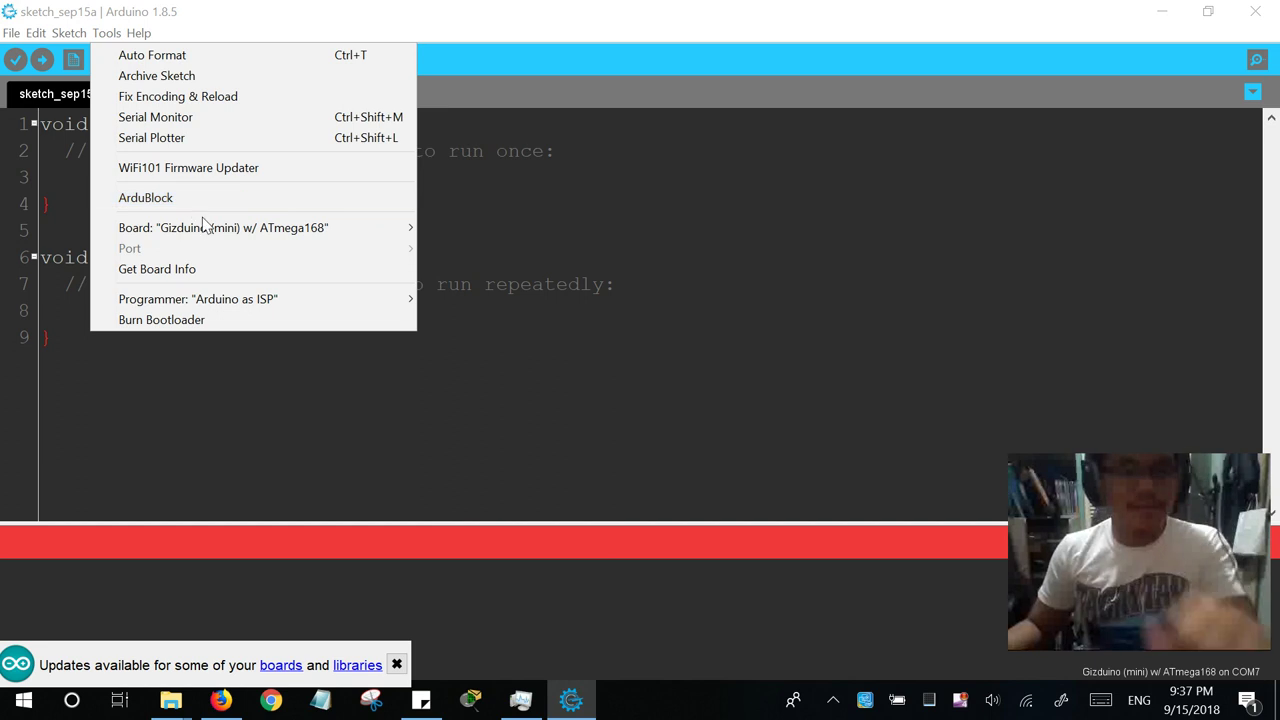
mouse_move(210, 231)
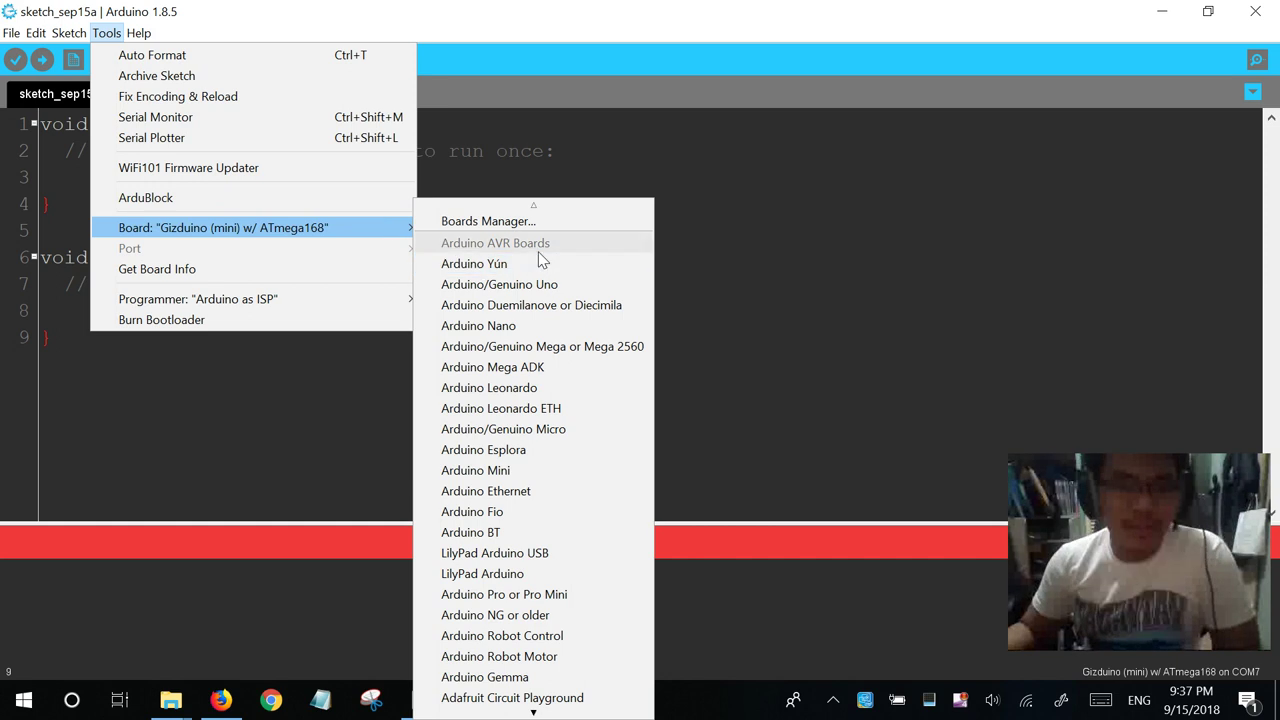
scroll(537, 243, "down", 1)
scroll(531, 237, "down", 3)
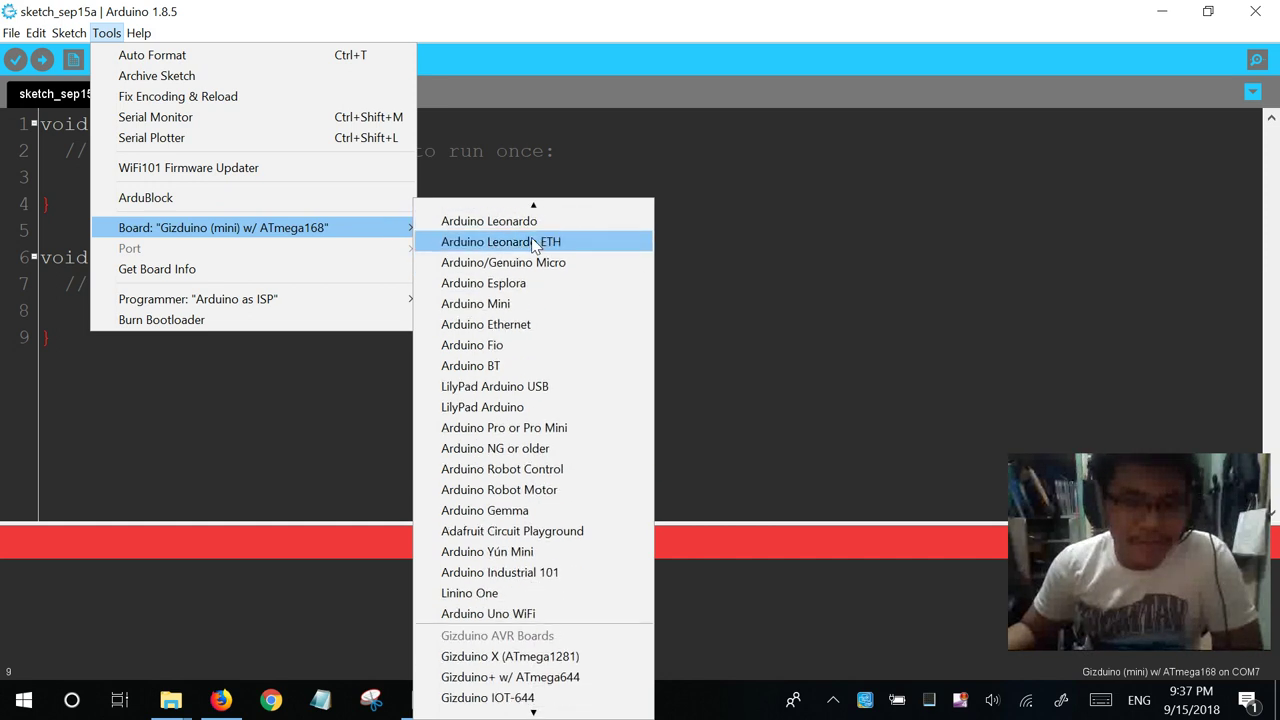
scroll(531, 237, "up", 2)
scroll(531, 237, "down", 3)
scroll(531, 244, "down", 5)
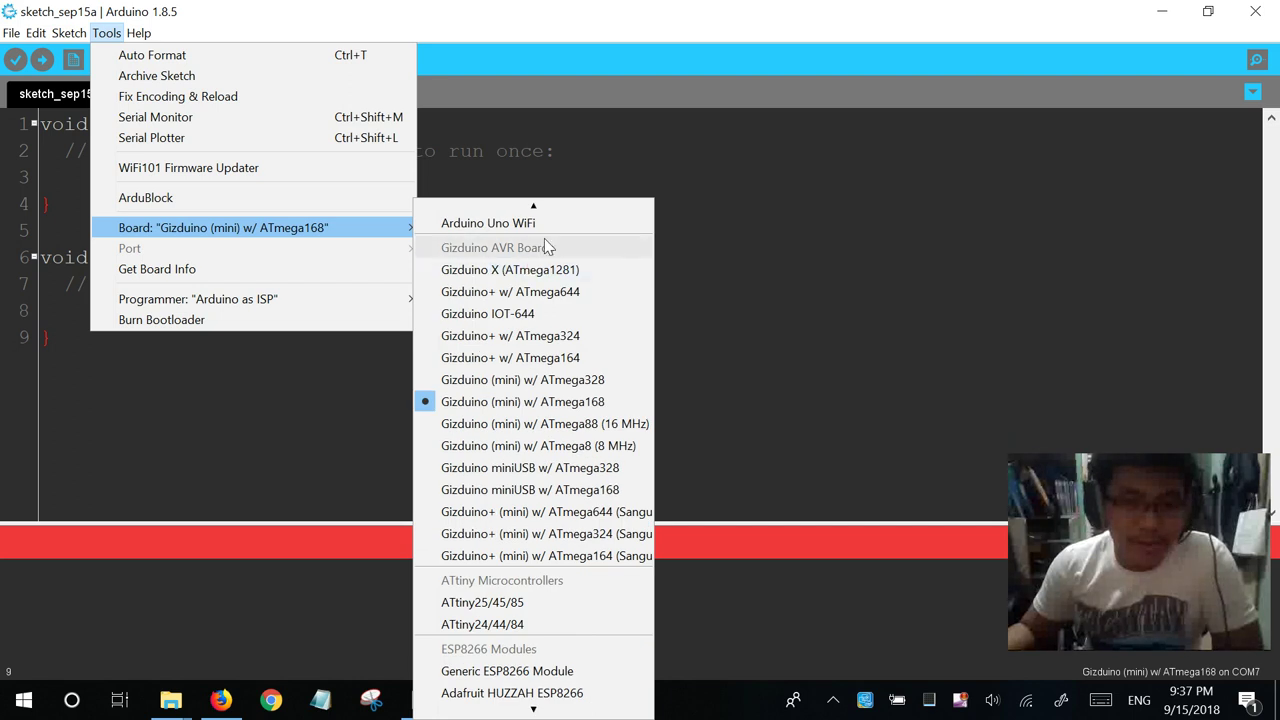
scroll(545, 337, "up", 3)
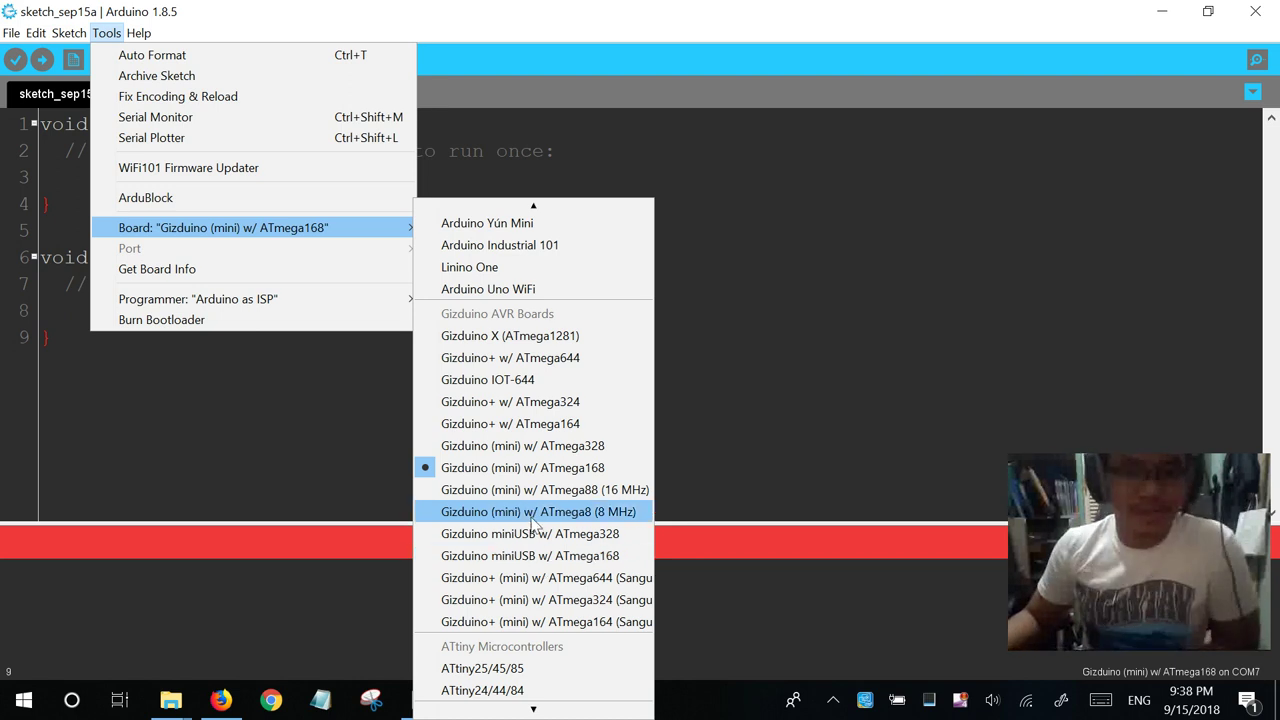
left_click(617, 467)
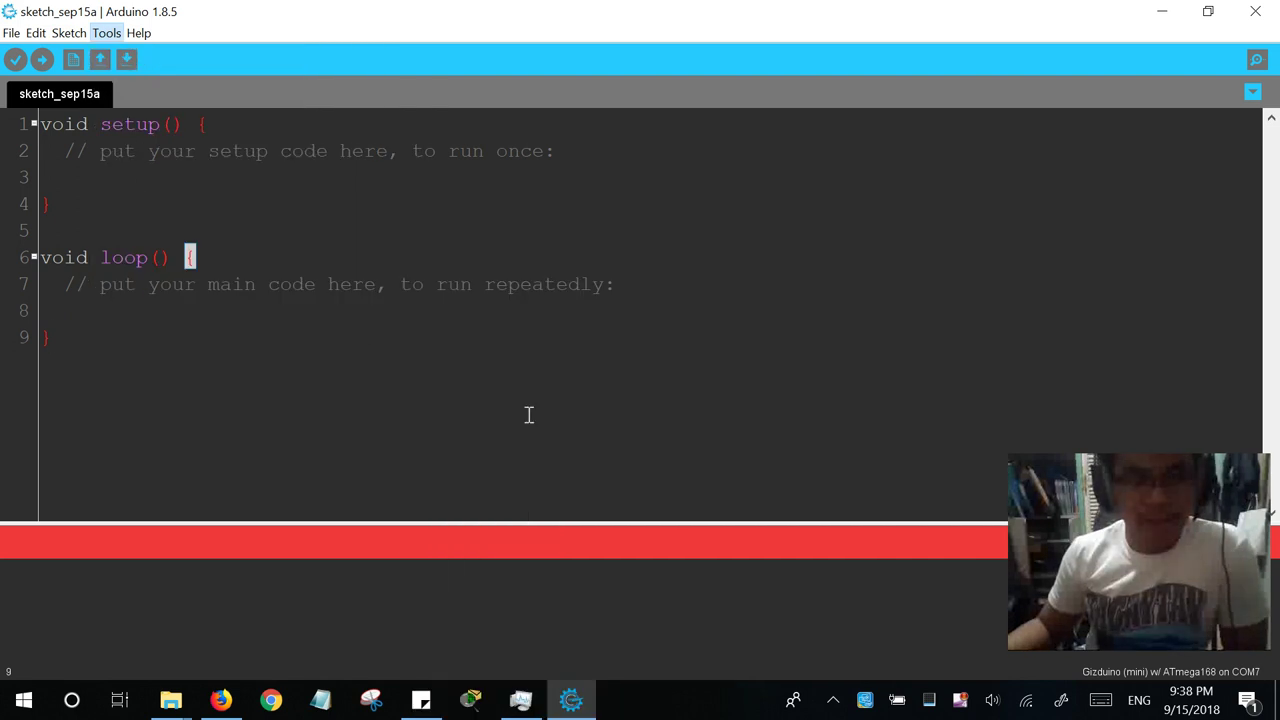
- Open ArduBlock and arrange it side by side with the sketch window, each filling half of the screen
left_click_drag(310, 19, 2, 45)
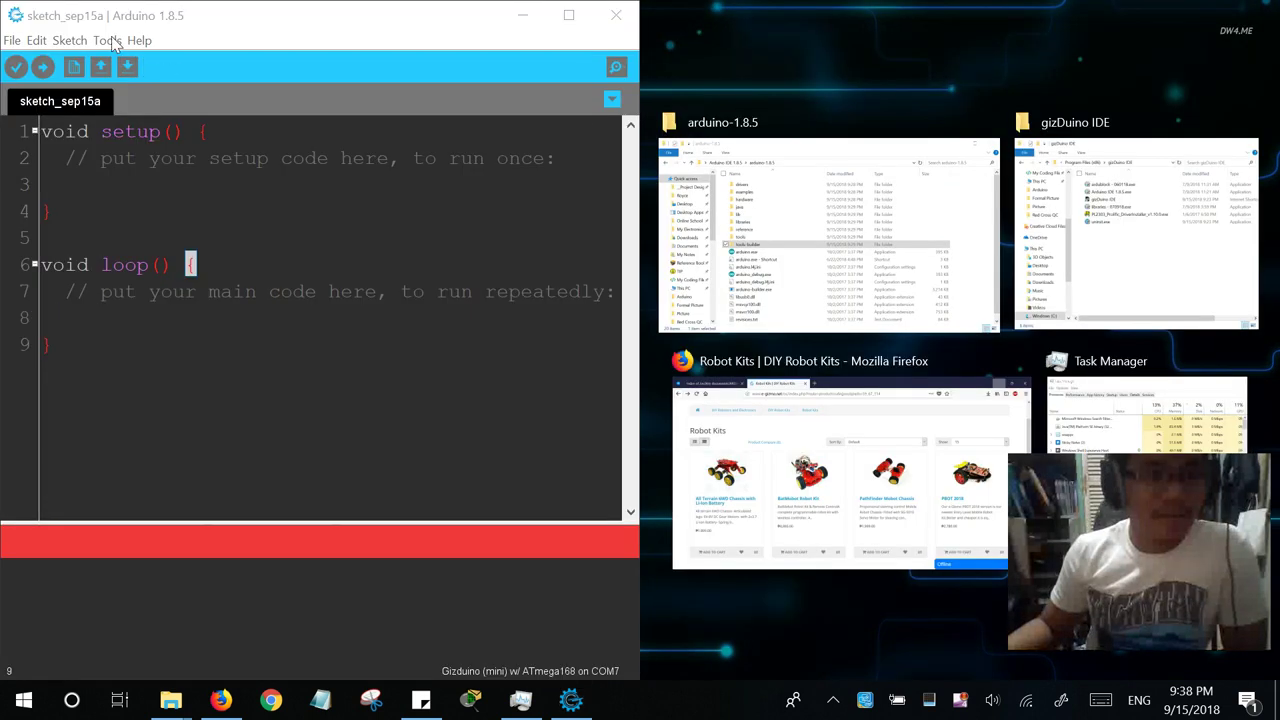
left_click(110, 44)
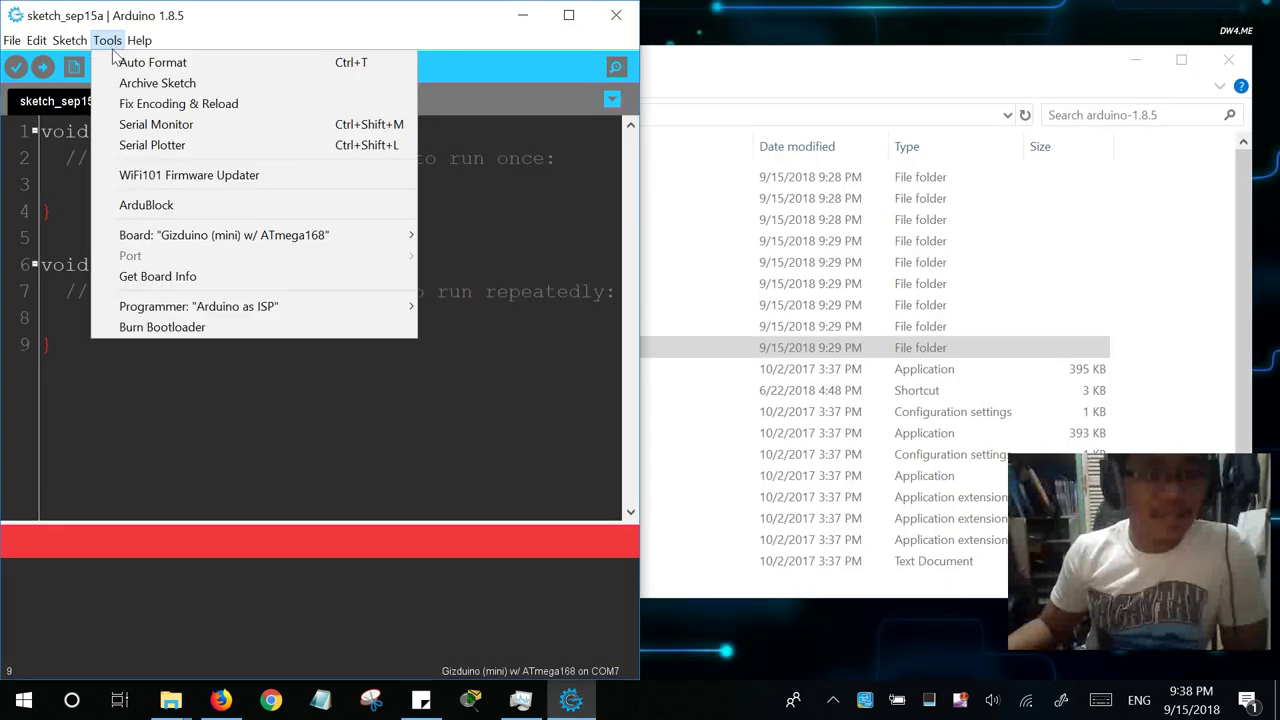
left_click(306, 204)
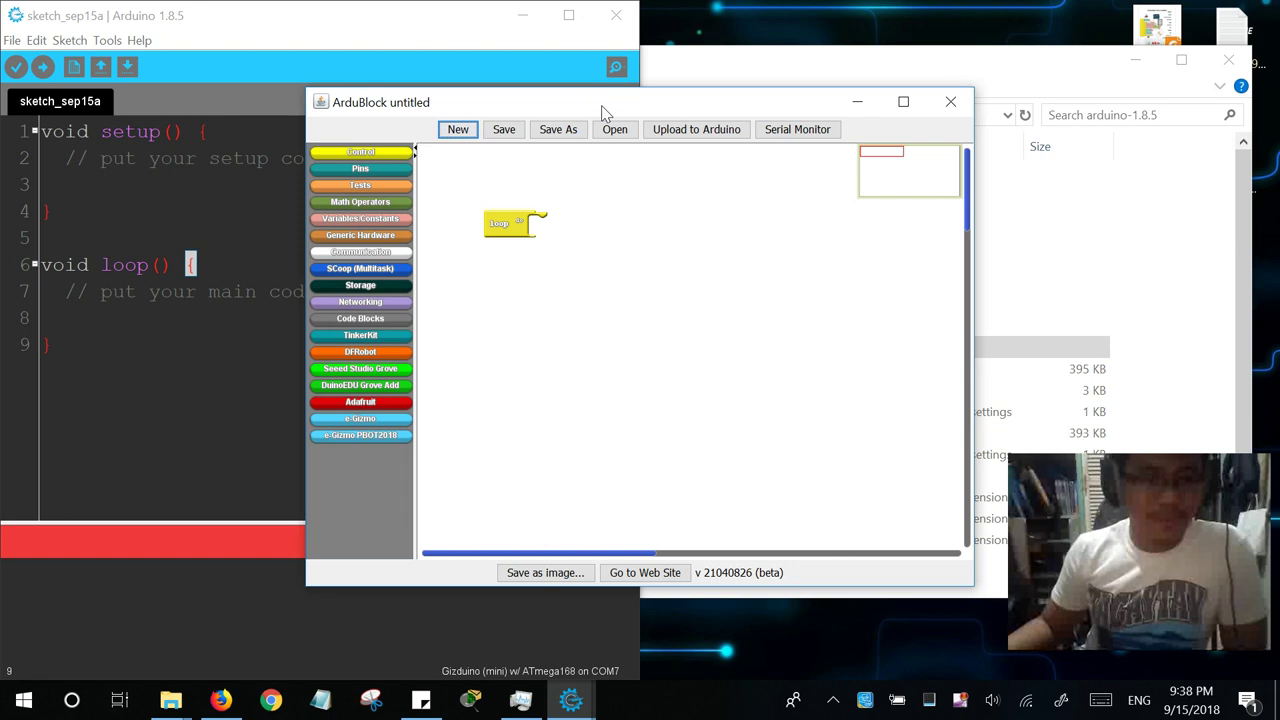
left_click_drag(602, 108, 1279, 300)
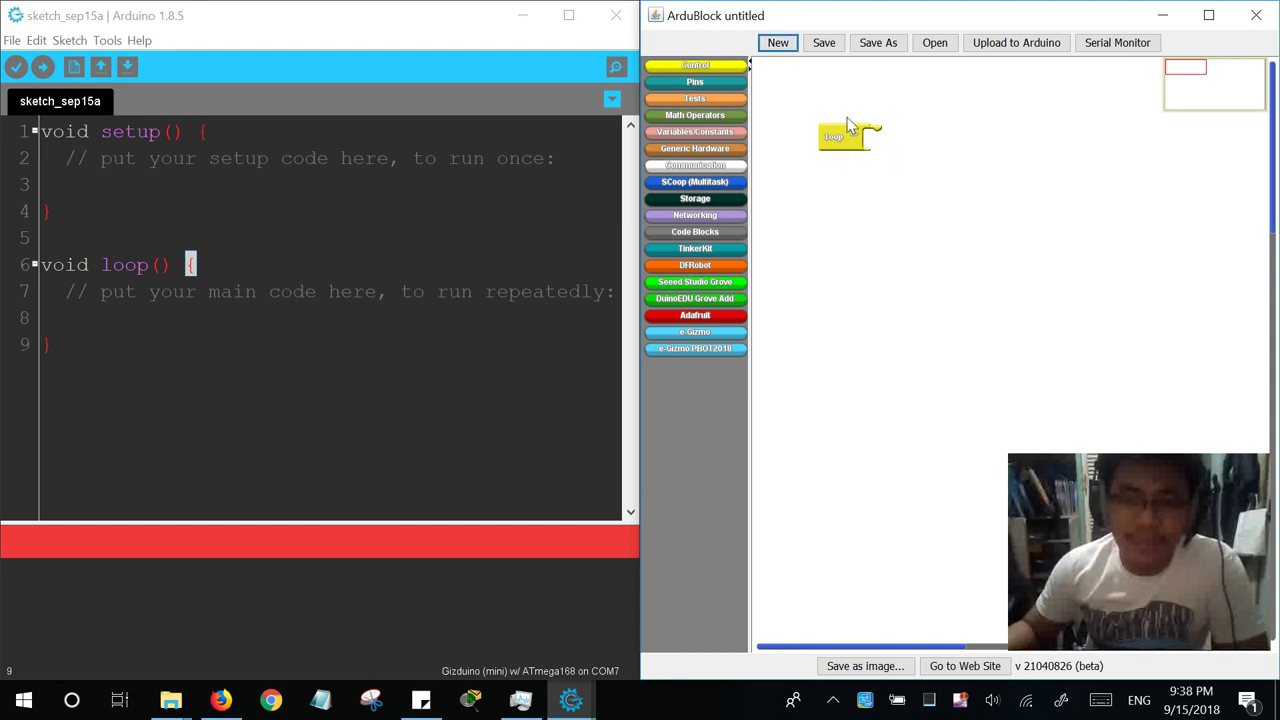
- Remove the default loop block from the ArduBlock canvas and add a program block from the Control category instead
left_click_drag(848, 136, 692, 412)
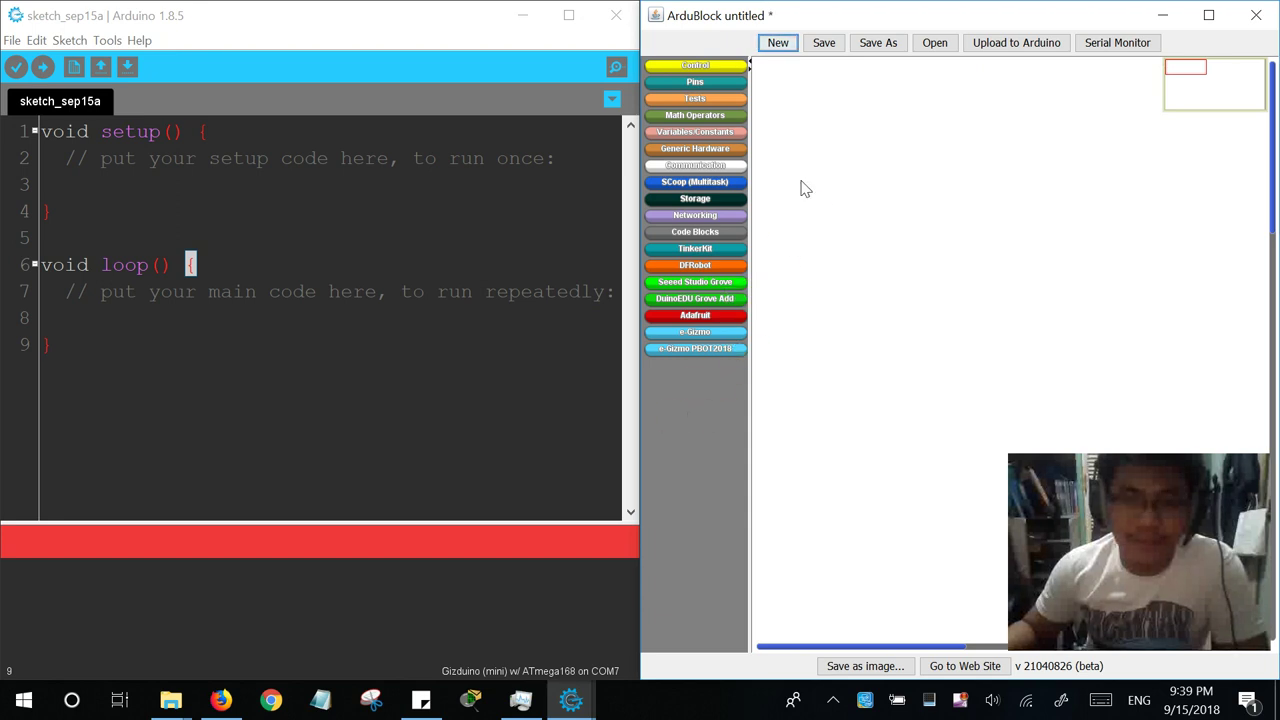
left_click(739, 68)
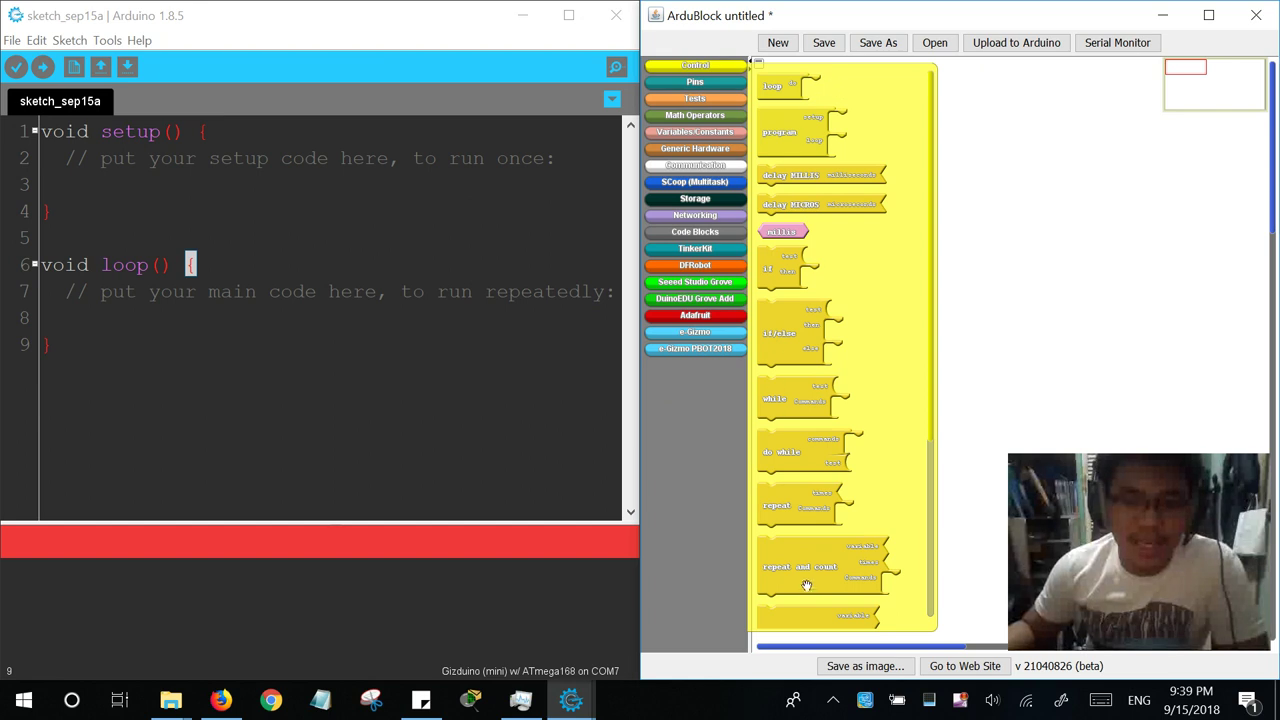
left_click_drag(770, 132, 876, 202)
left_click(714, 77)
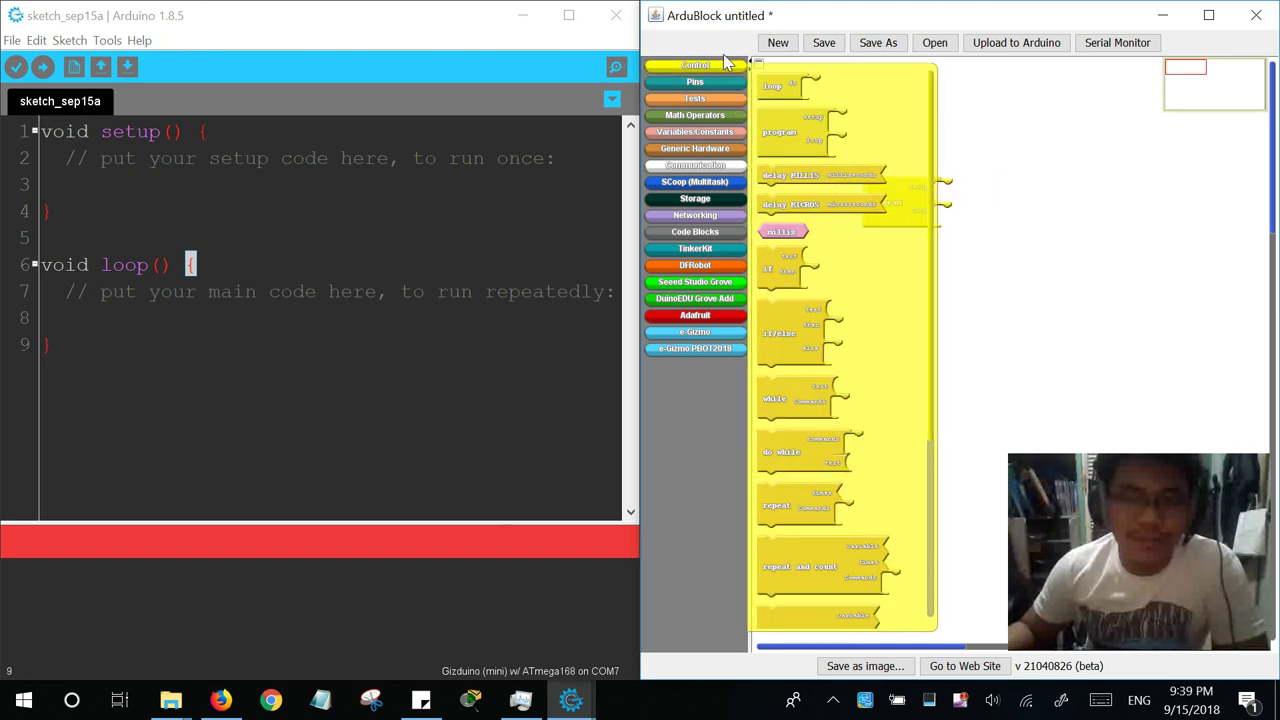
left_click(725, 66)
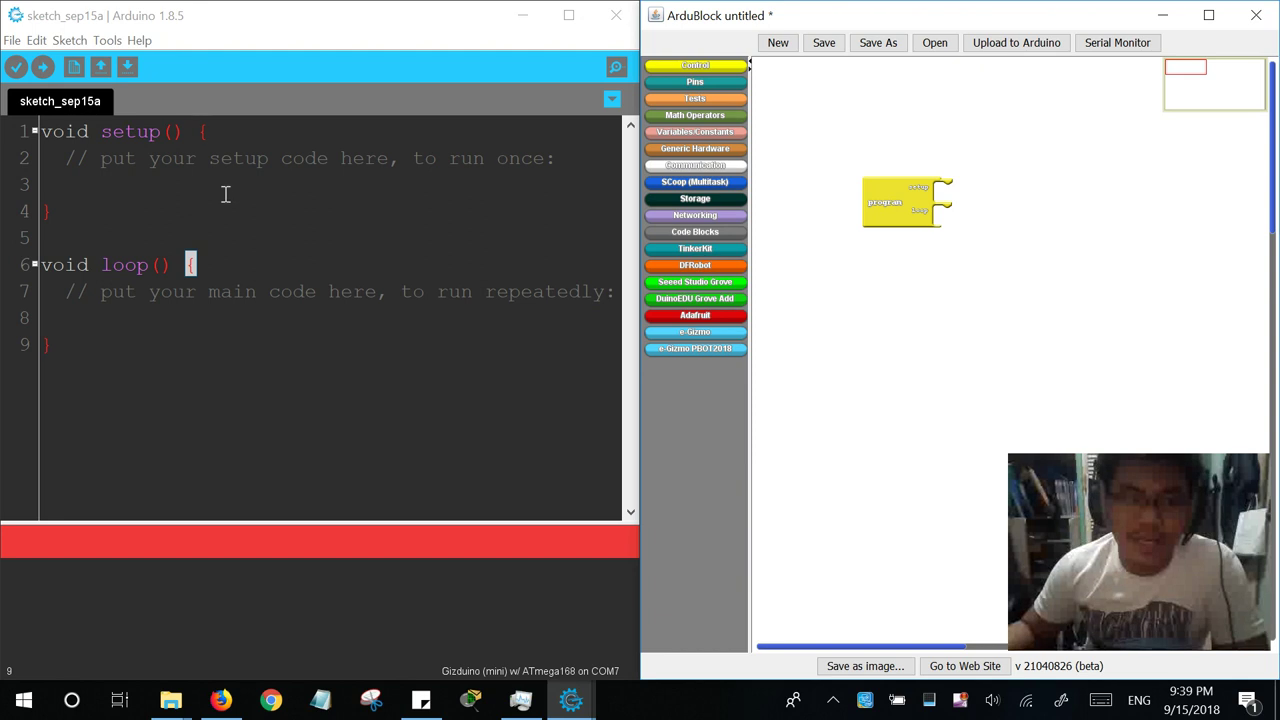
- Compare the sketch's setup() and loop() functions with the setup and loop sockets of the program block
left_click_drag(221, 211, 5, 52)
left_click_drag(143, 342, 38, 264)
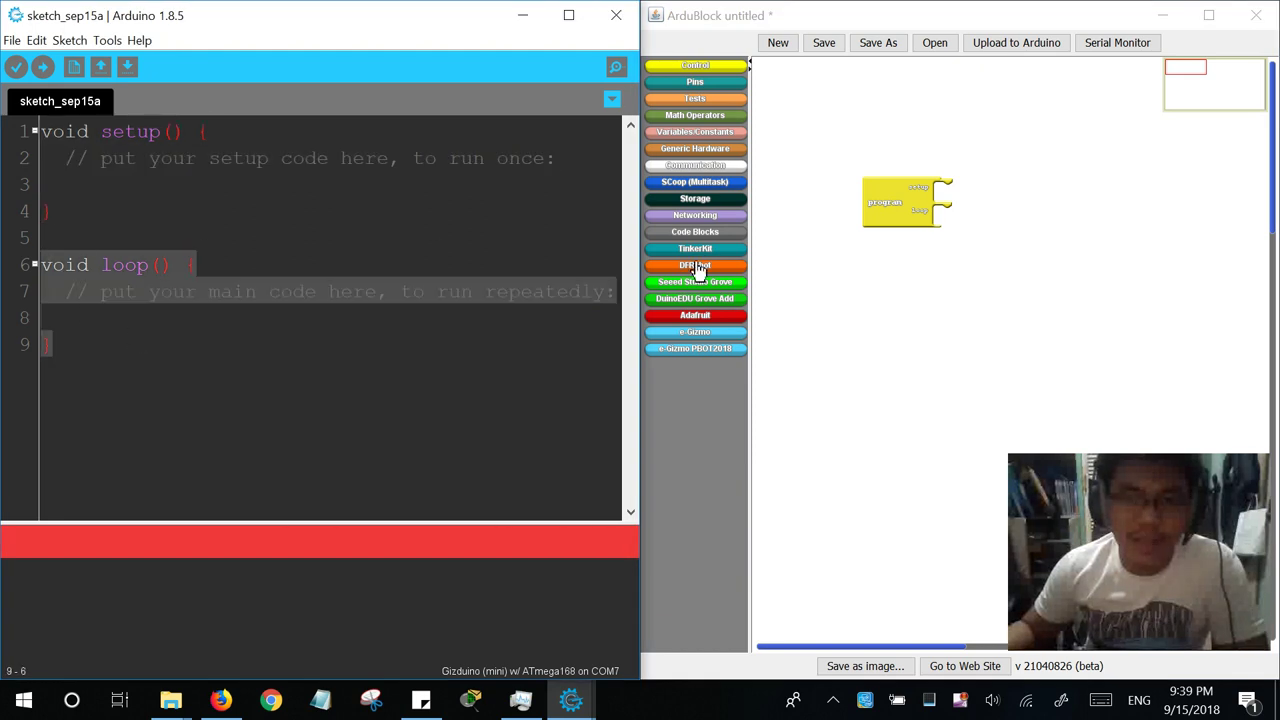
left_click(902, 131)
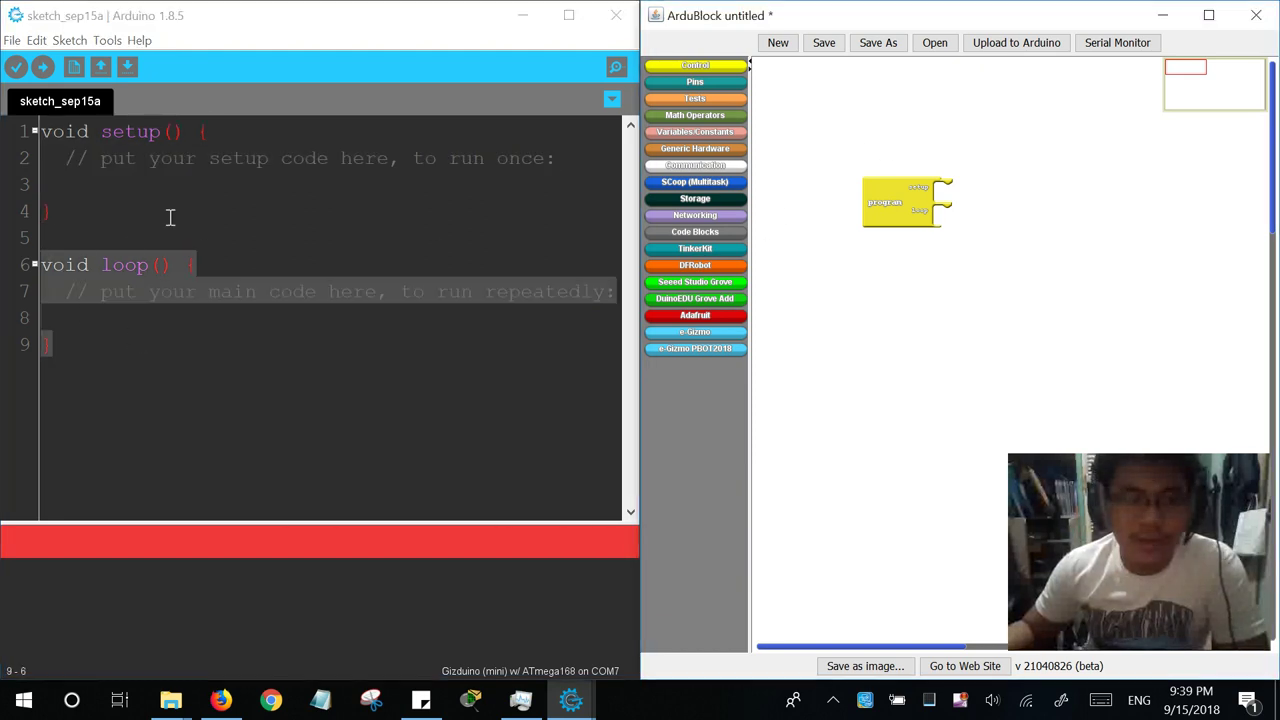
left_click_drag(111, 340, 11, 260)
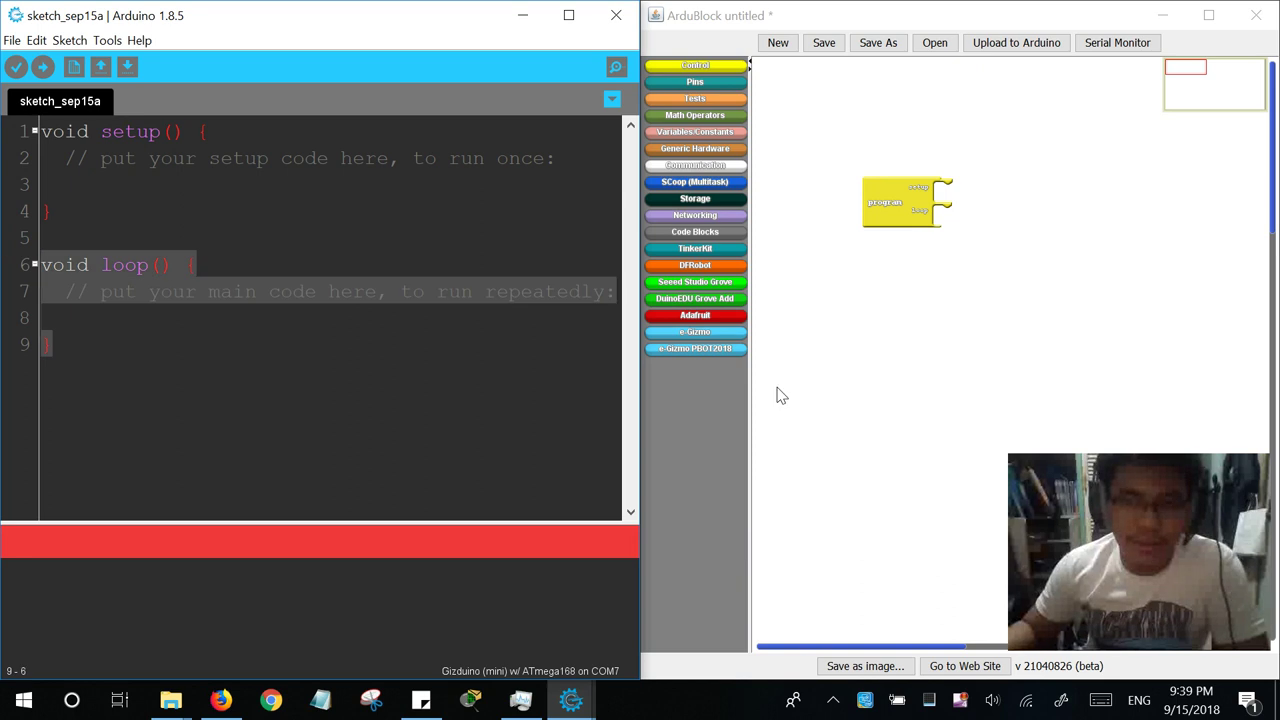
left_click(828, 336)
left_click_drag(920, 205, 914, 237)
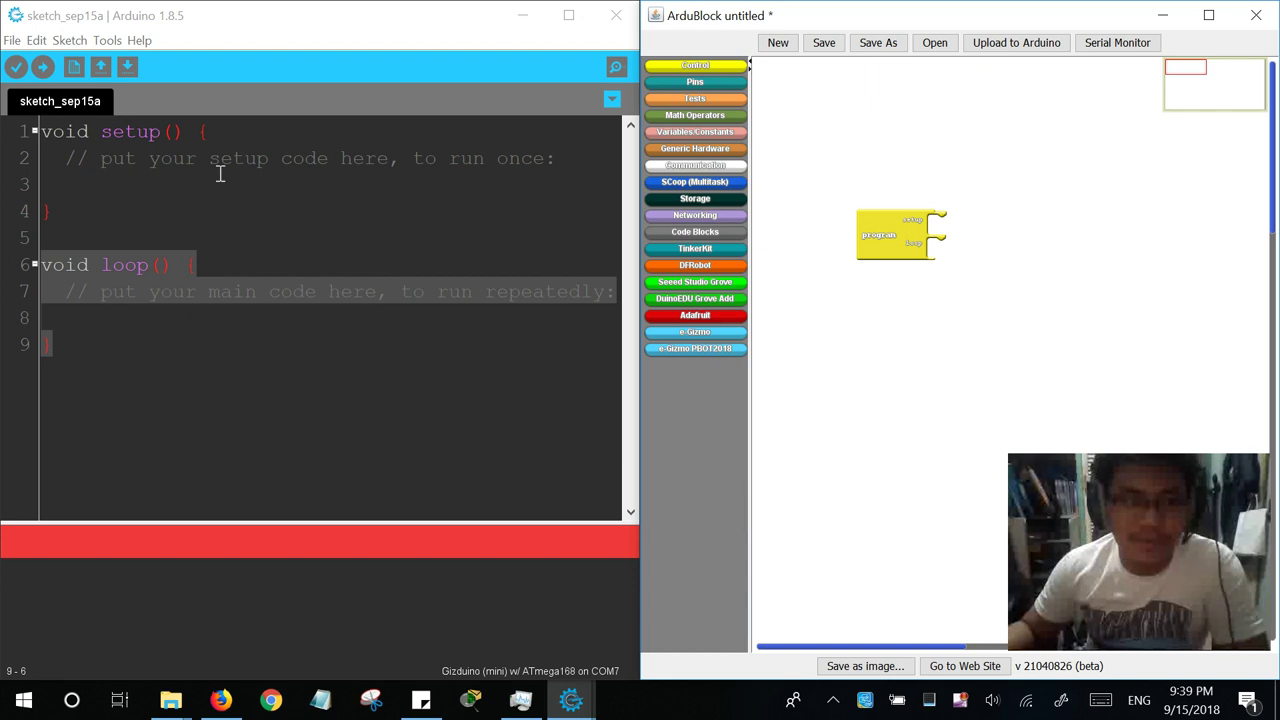
left_click_drag(580, 163, 63, 166)
left_click(83, 180)
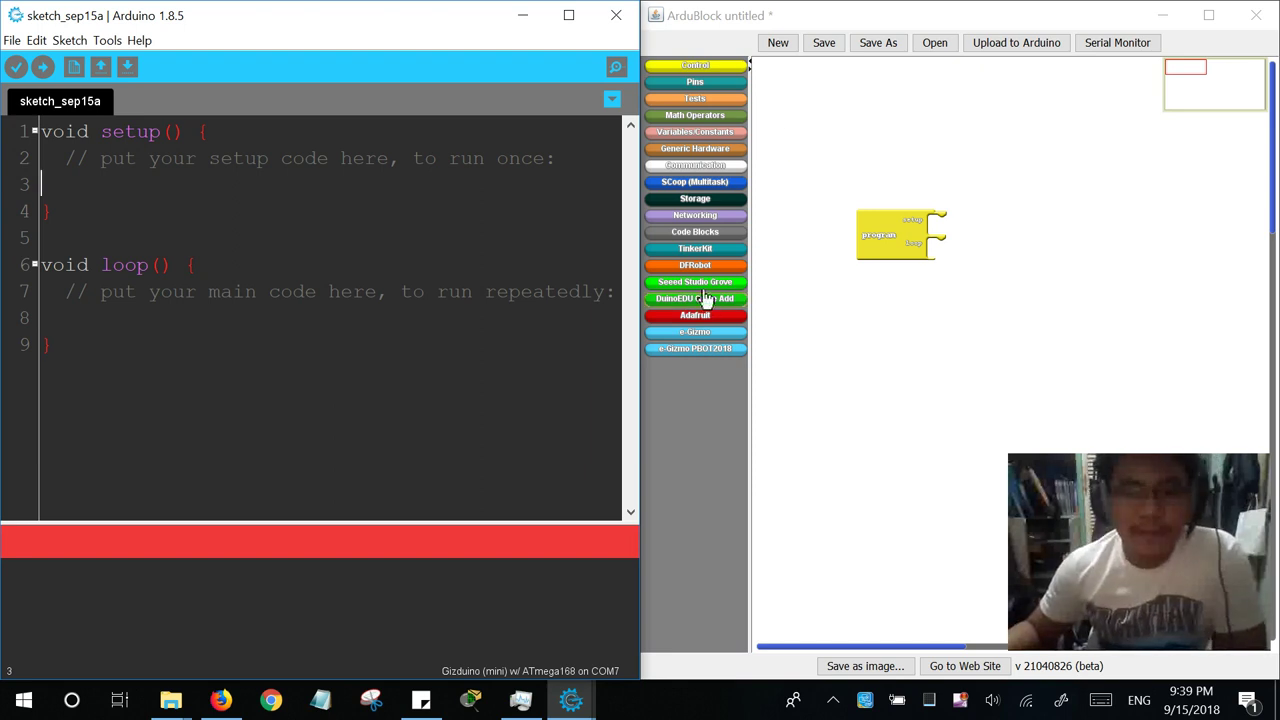
- Look through the blocks available in ArduBlock's Pins category
left_click(734, 84)
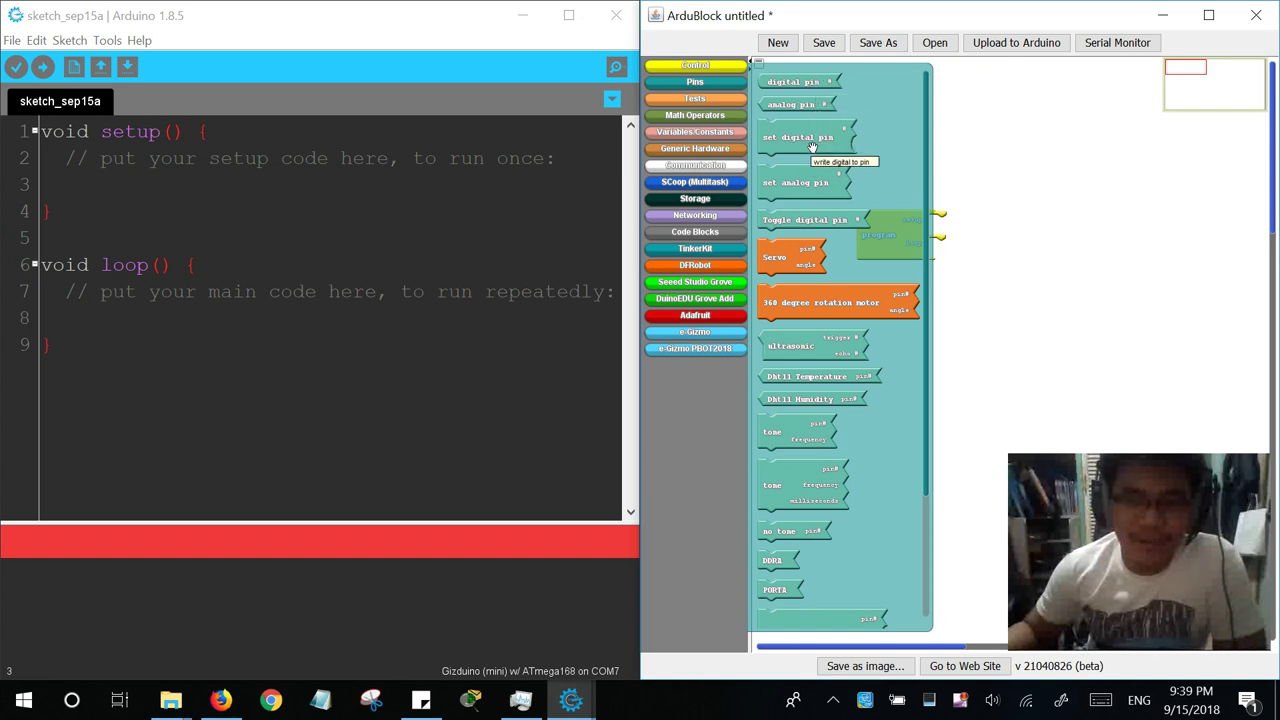
scroll(795, 330, "down", 4)
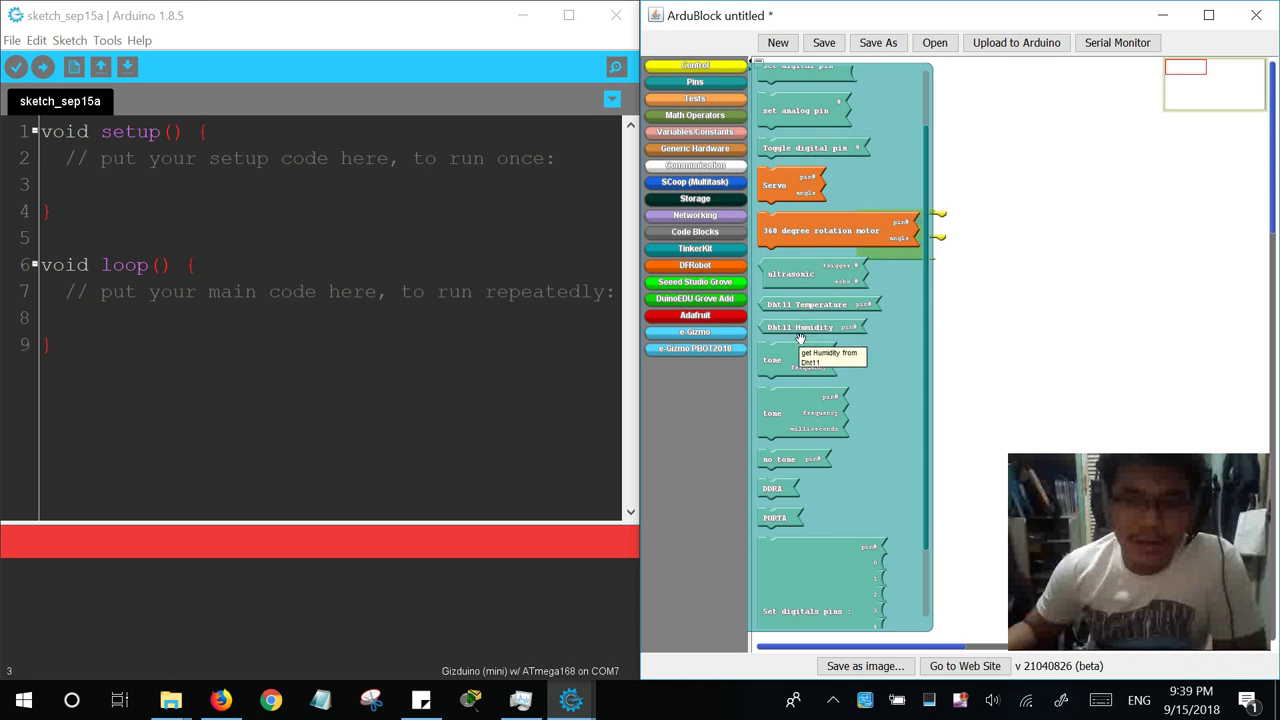
scroll(795, 330, "up", 3)
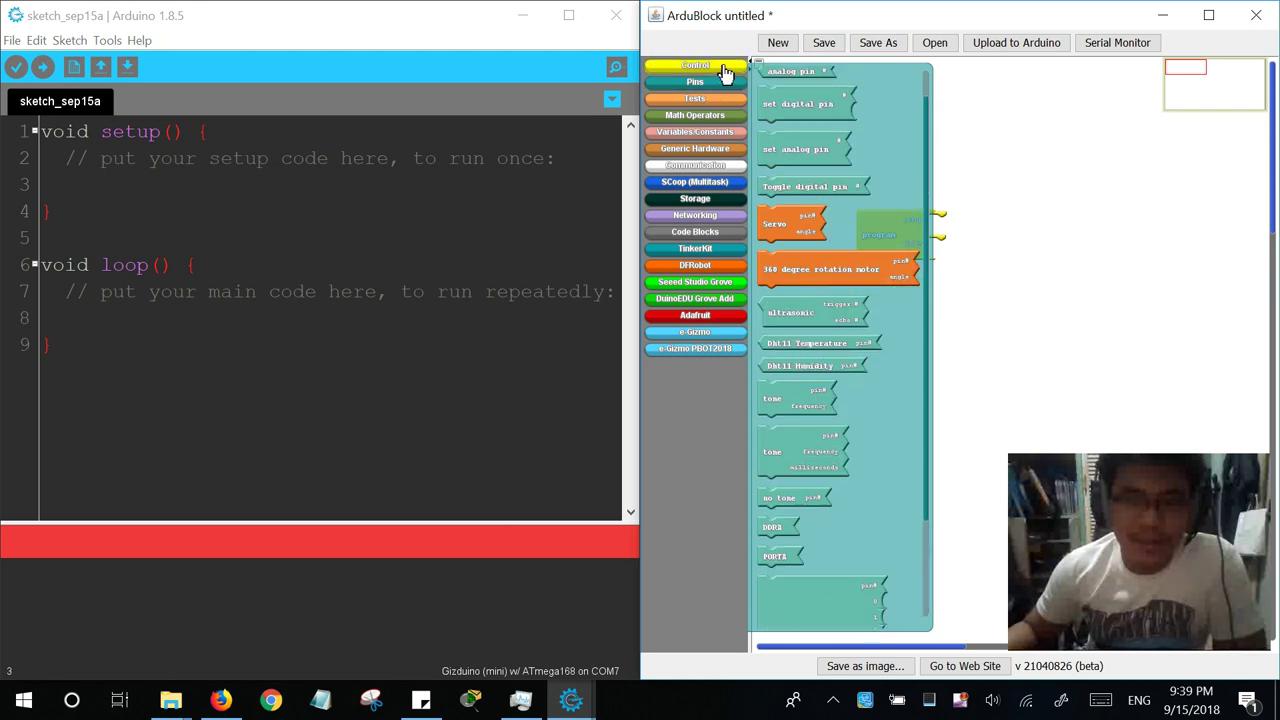